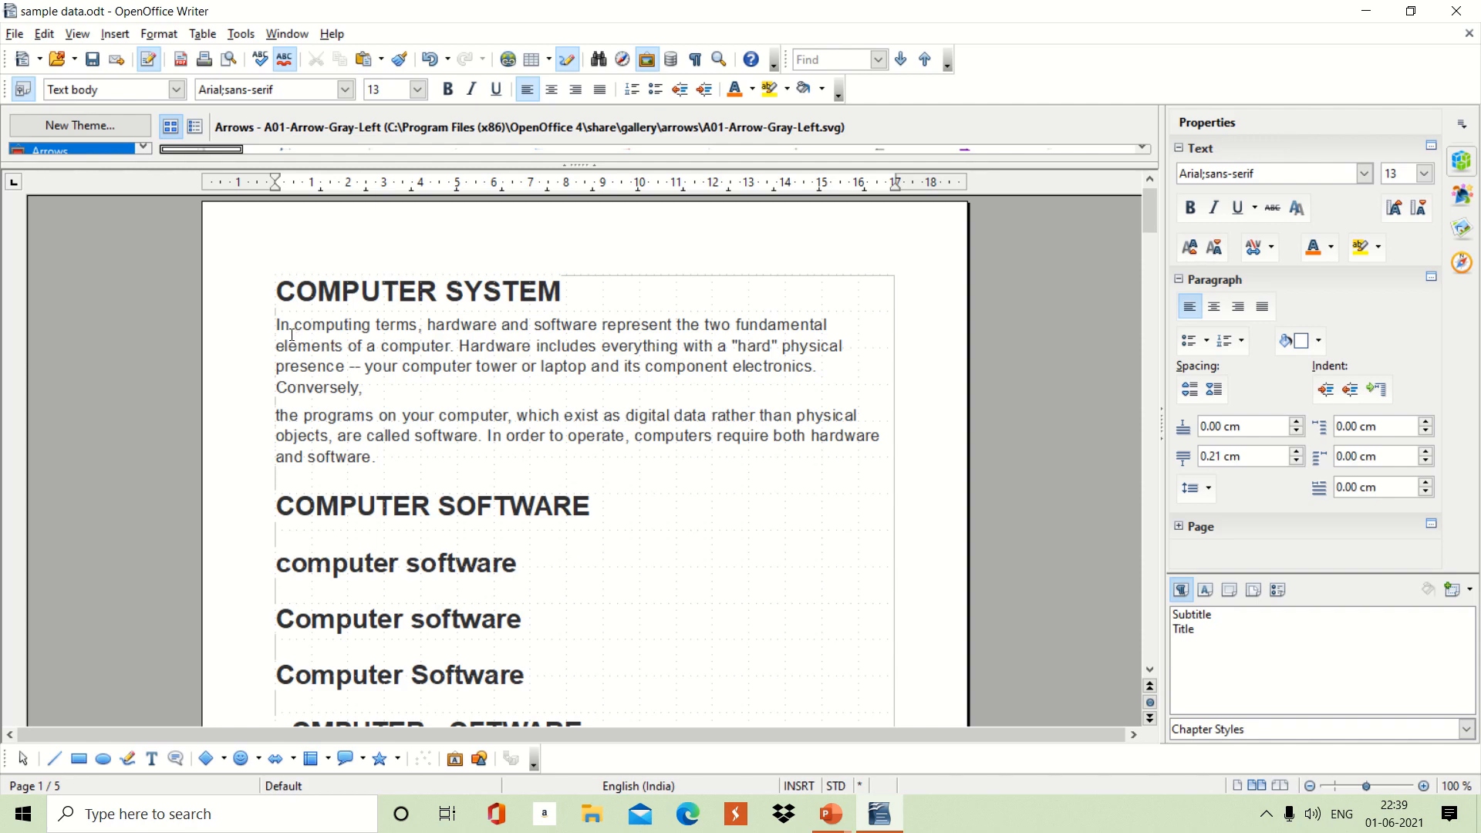
Format the paragraph under the COMPUTER SYSTEM heading as bold, size 14, with an orange-red font color
left_click_drag(275, 326, 401, 379)
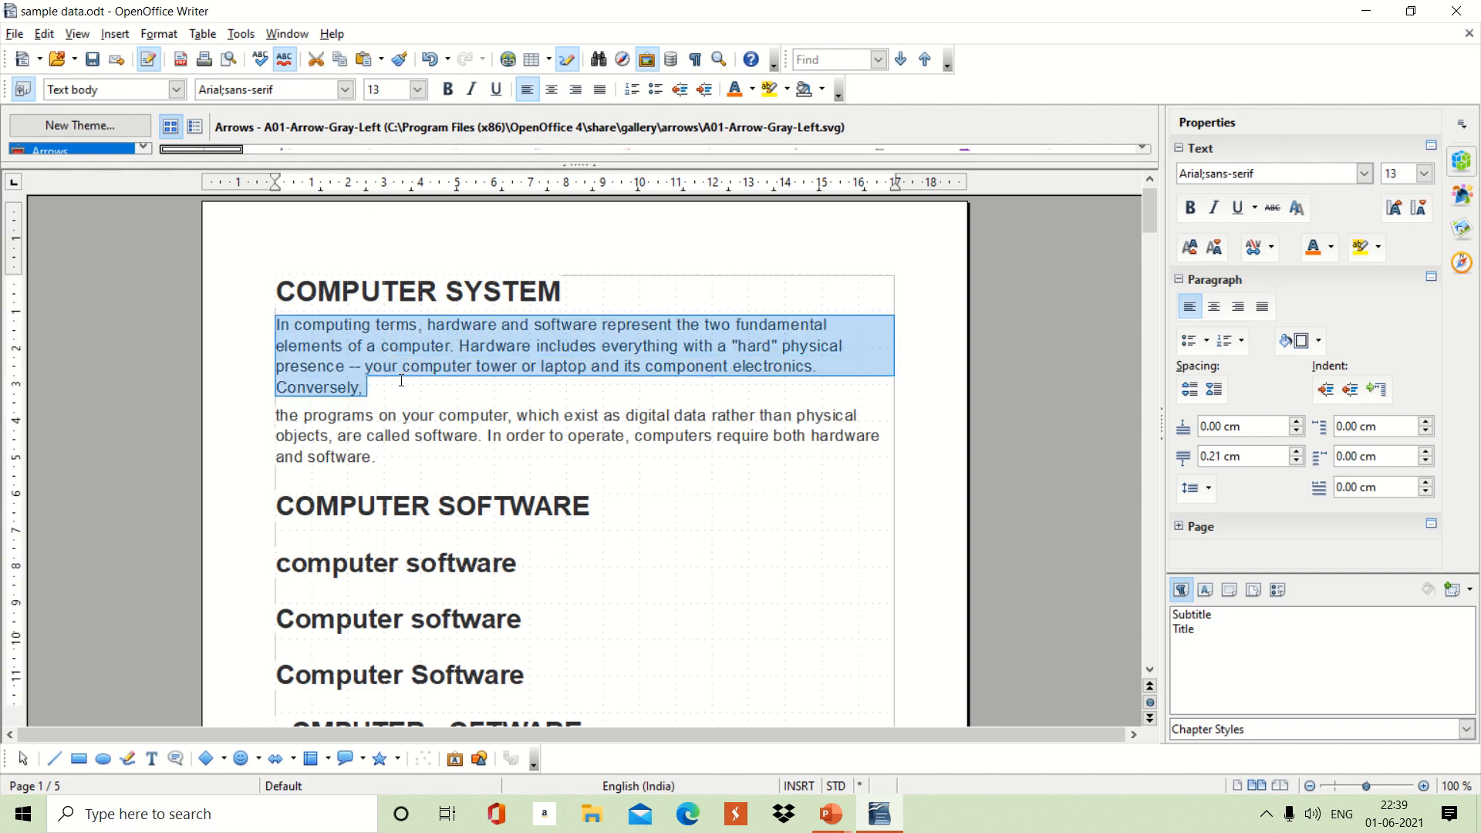
left_click(450, 87)
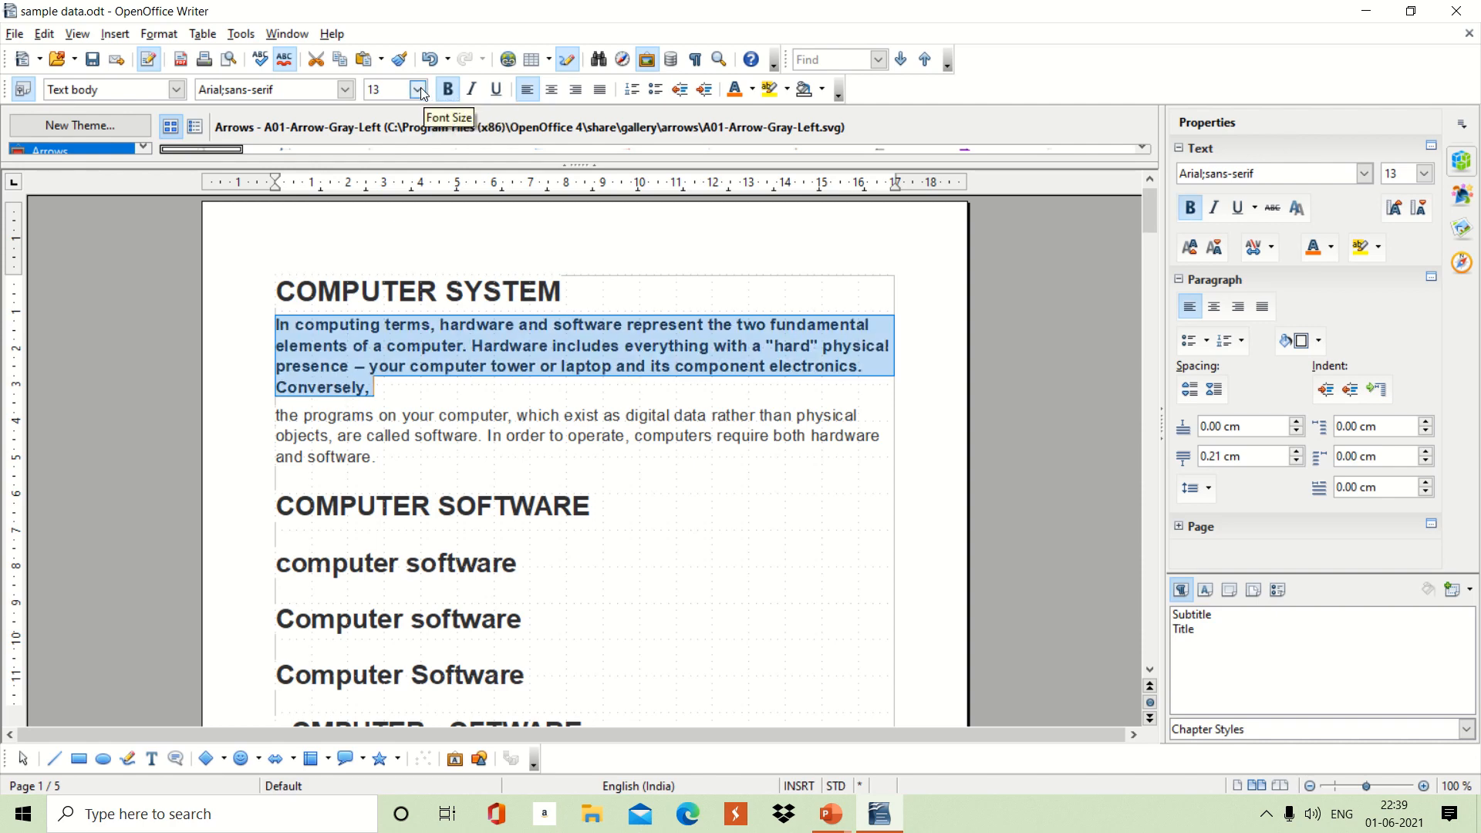
left_click(419, 89)
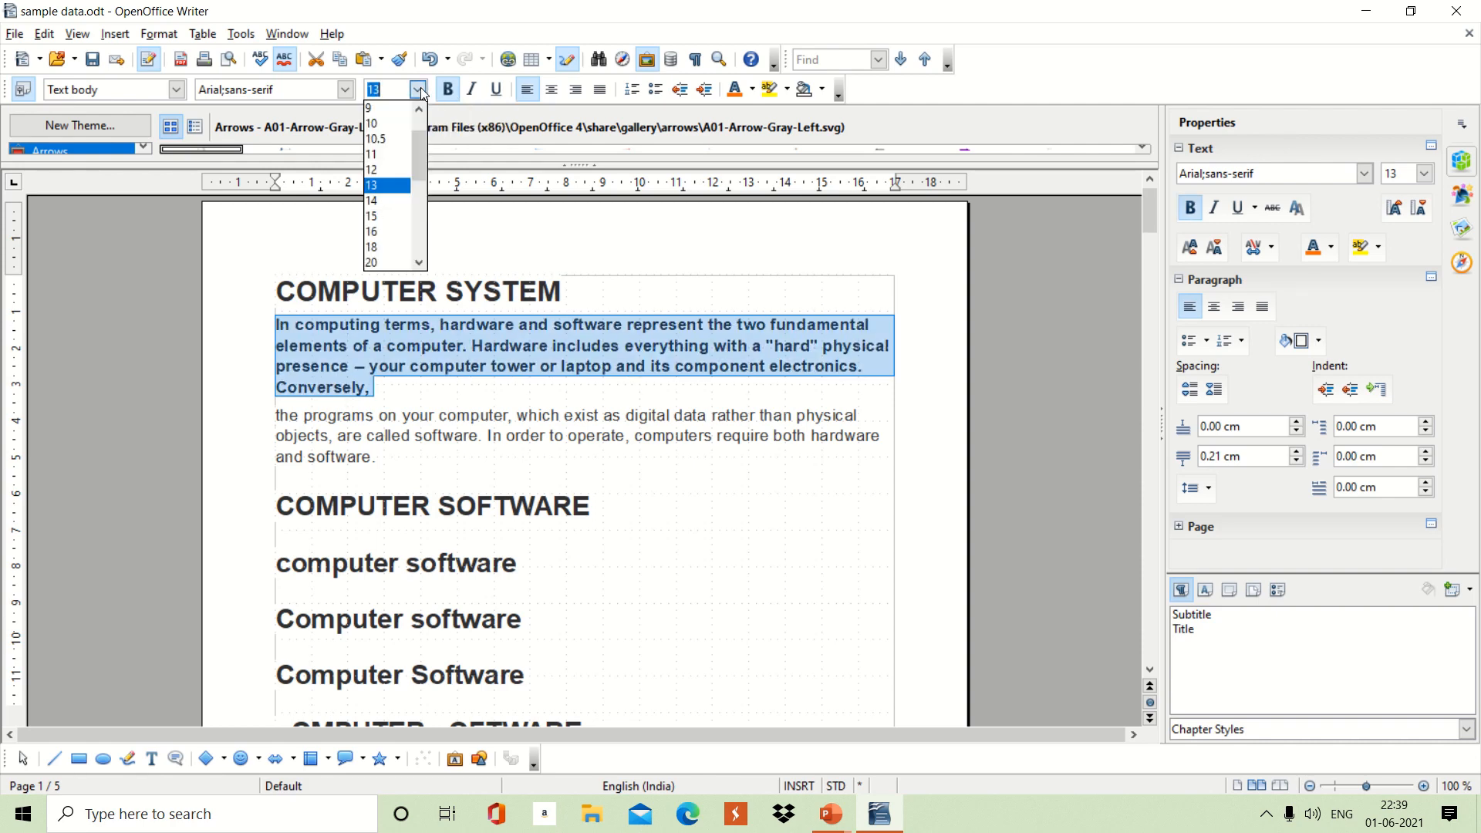
left_click(387, 201)
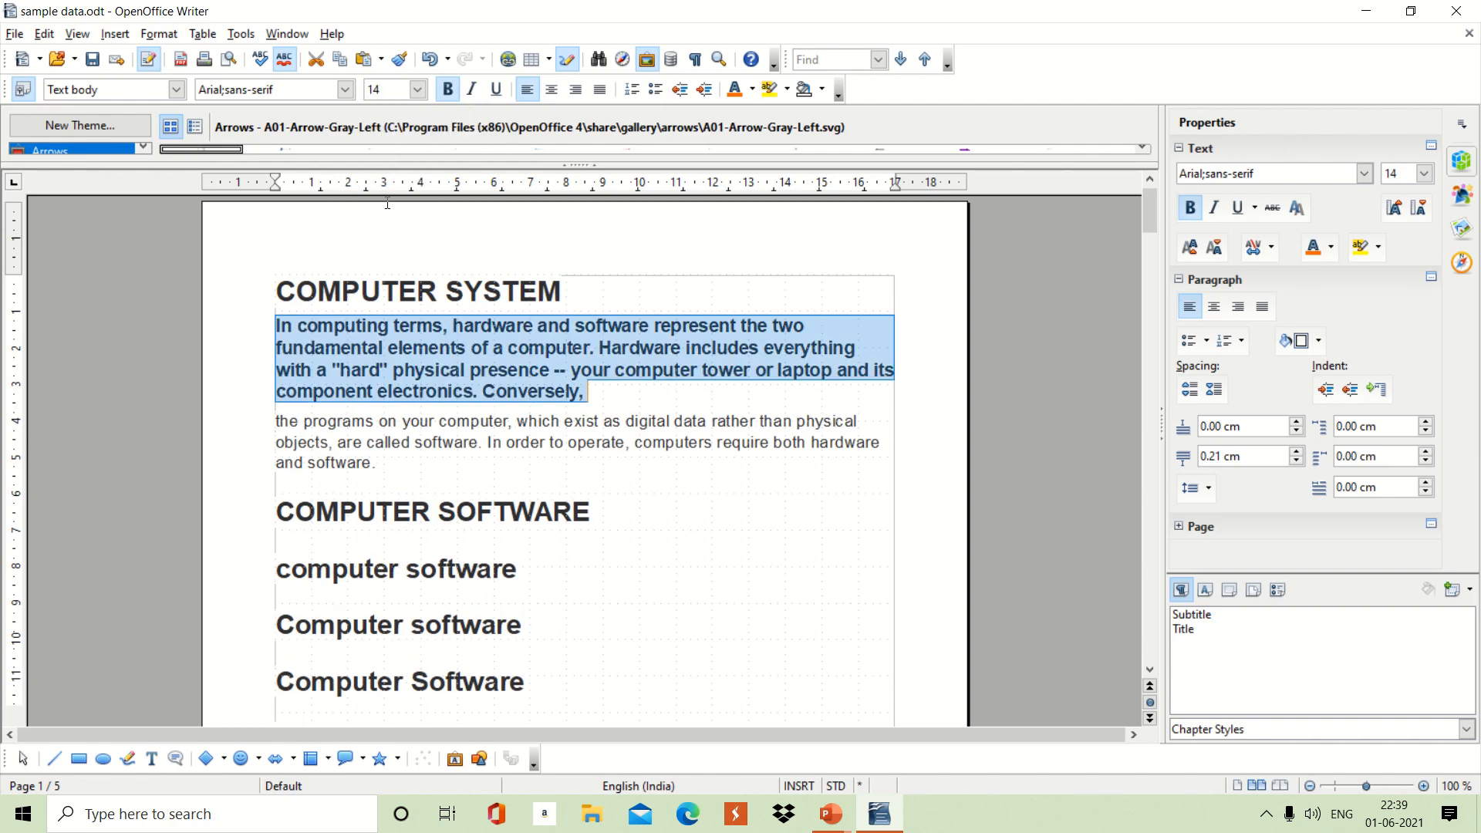
left_click(752, 92)
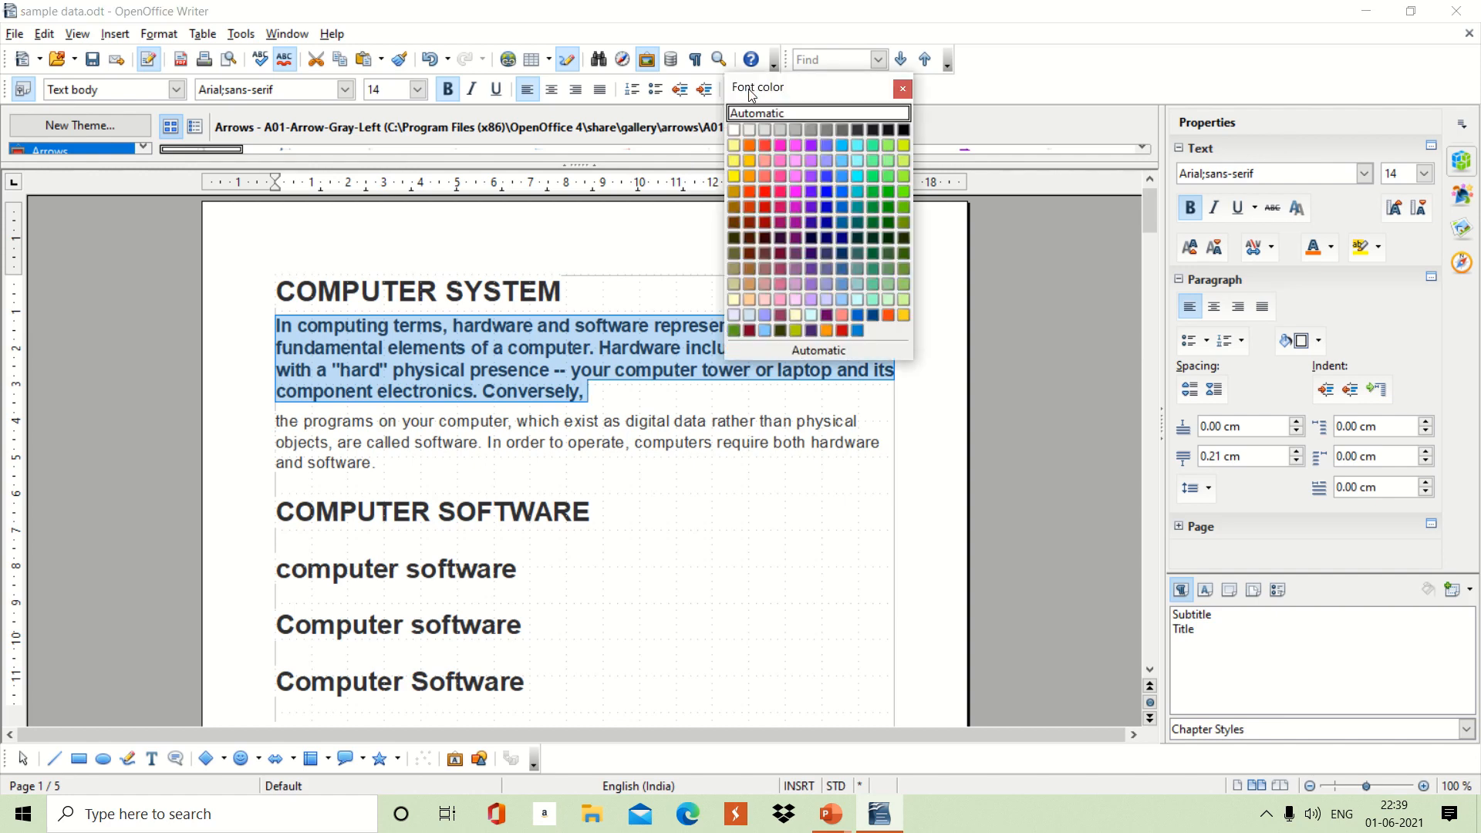
left_click(750, 177)
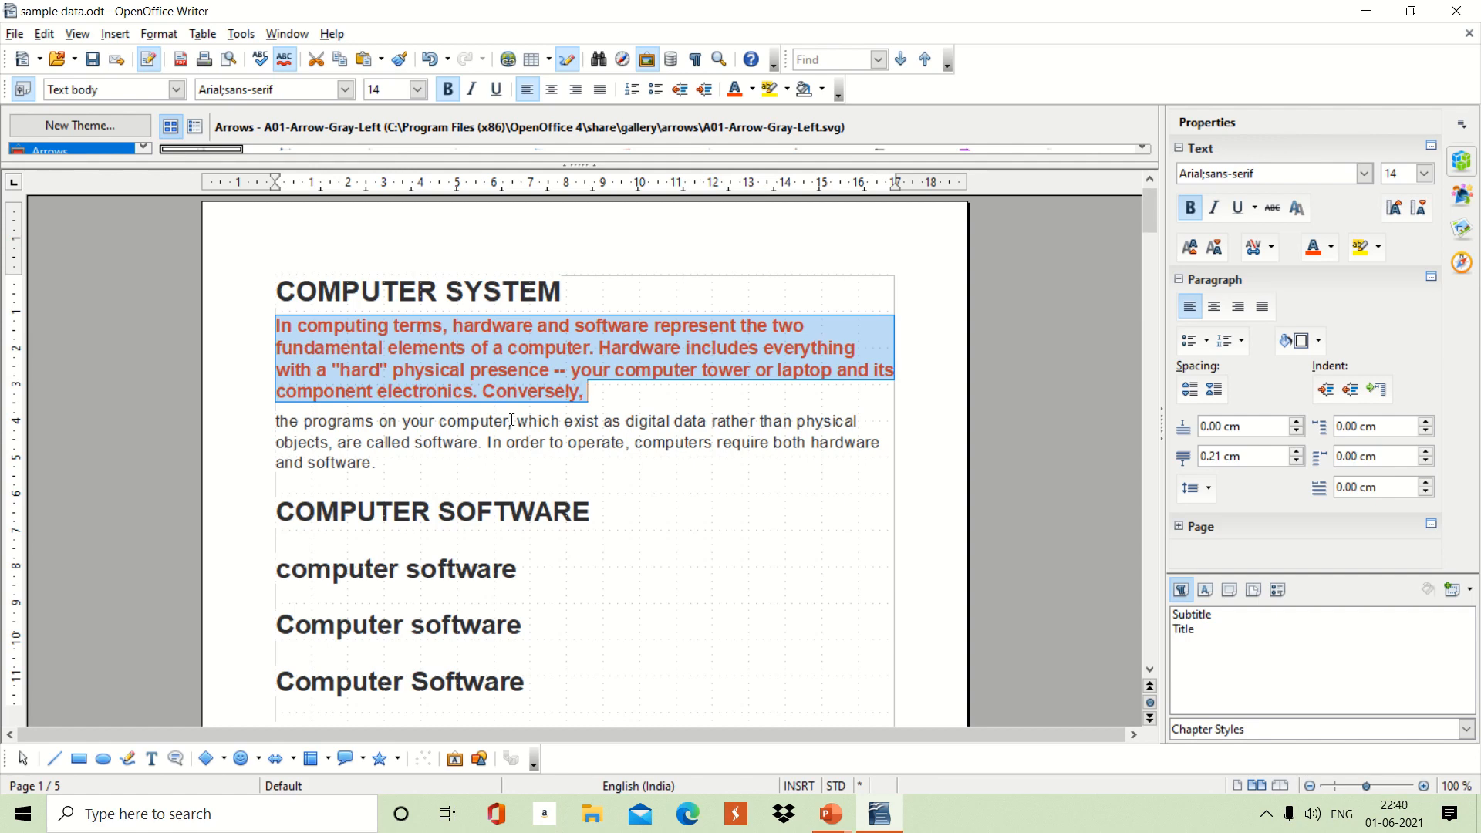
Copy the first paragraph's formatting onto the paragraph beginning "the programs on your computer" with the Format Paintbrush
left_click(382, 424)
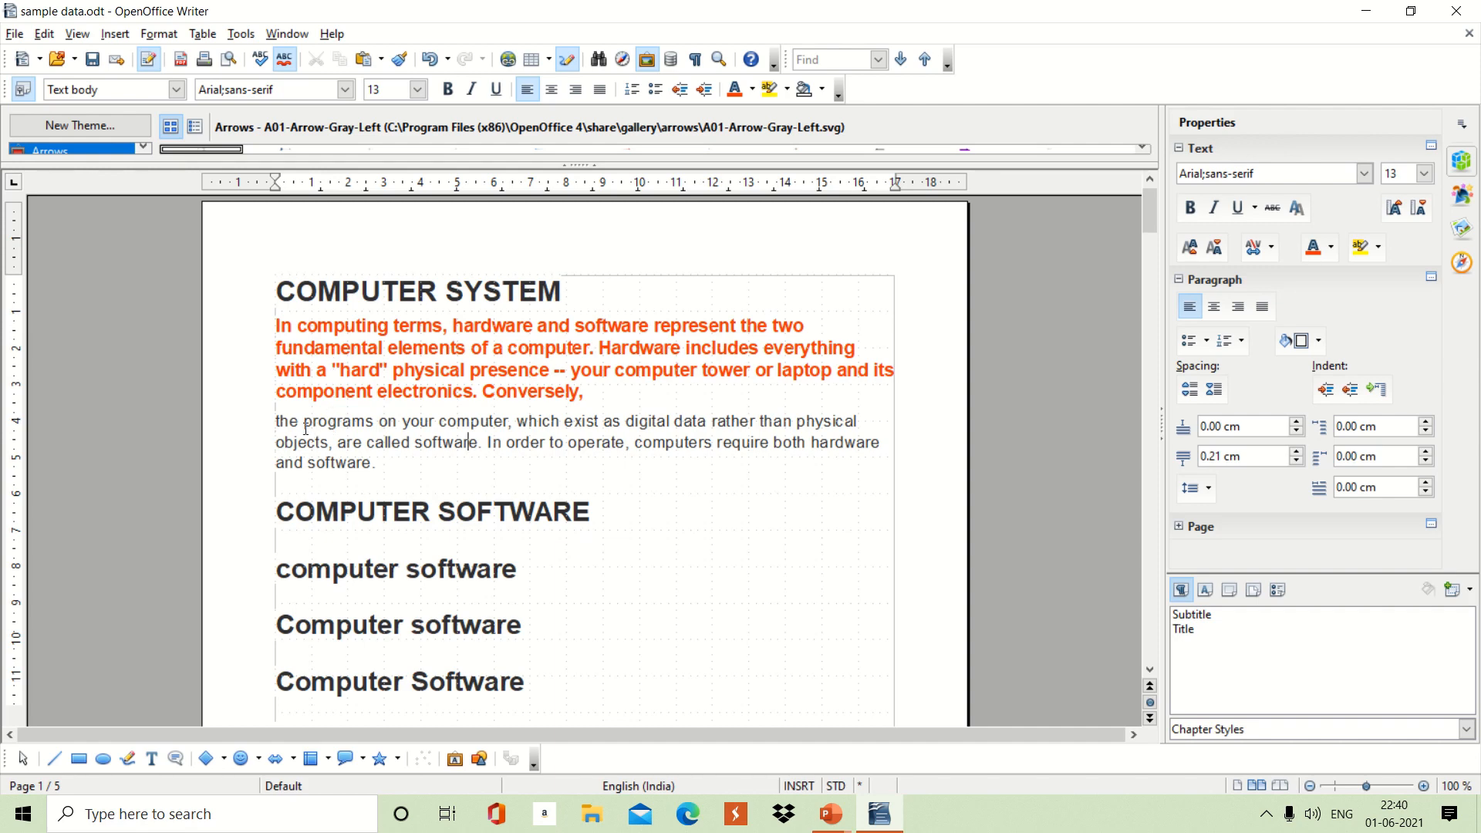
left_click(280, 330)
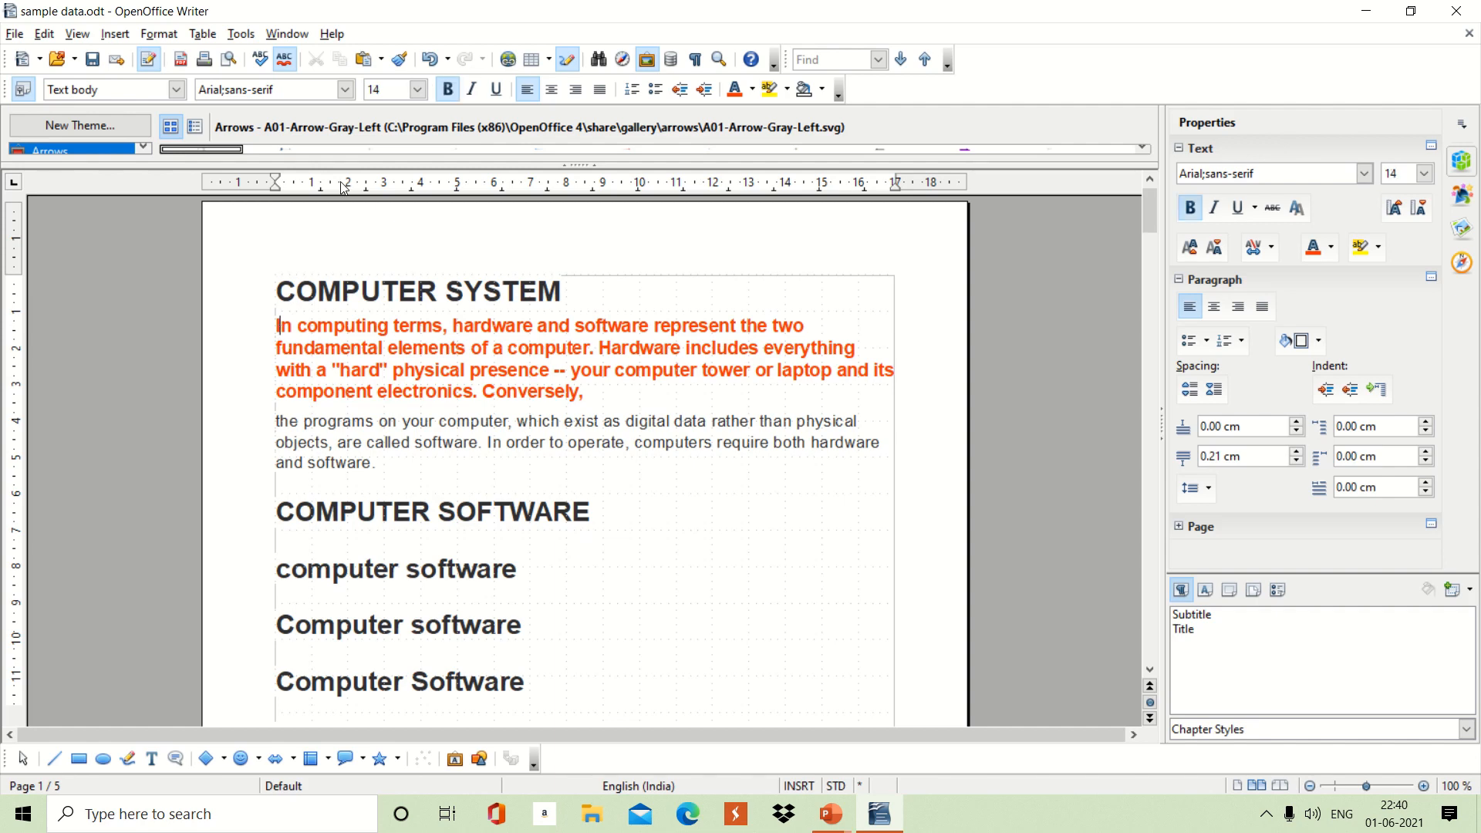
left_click(401, 68)
left_click_drag(397, 348, 473, 461)
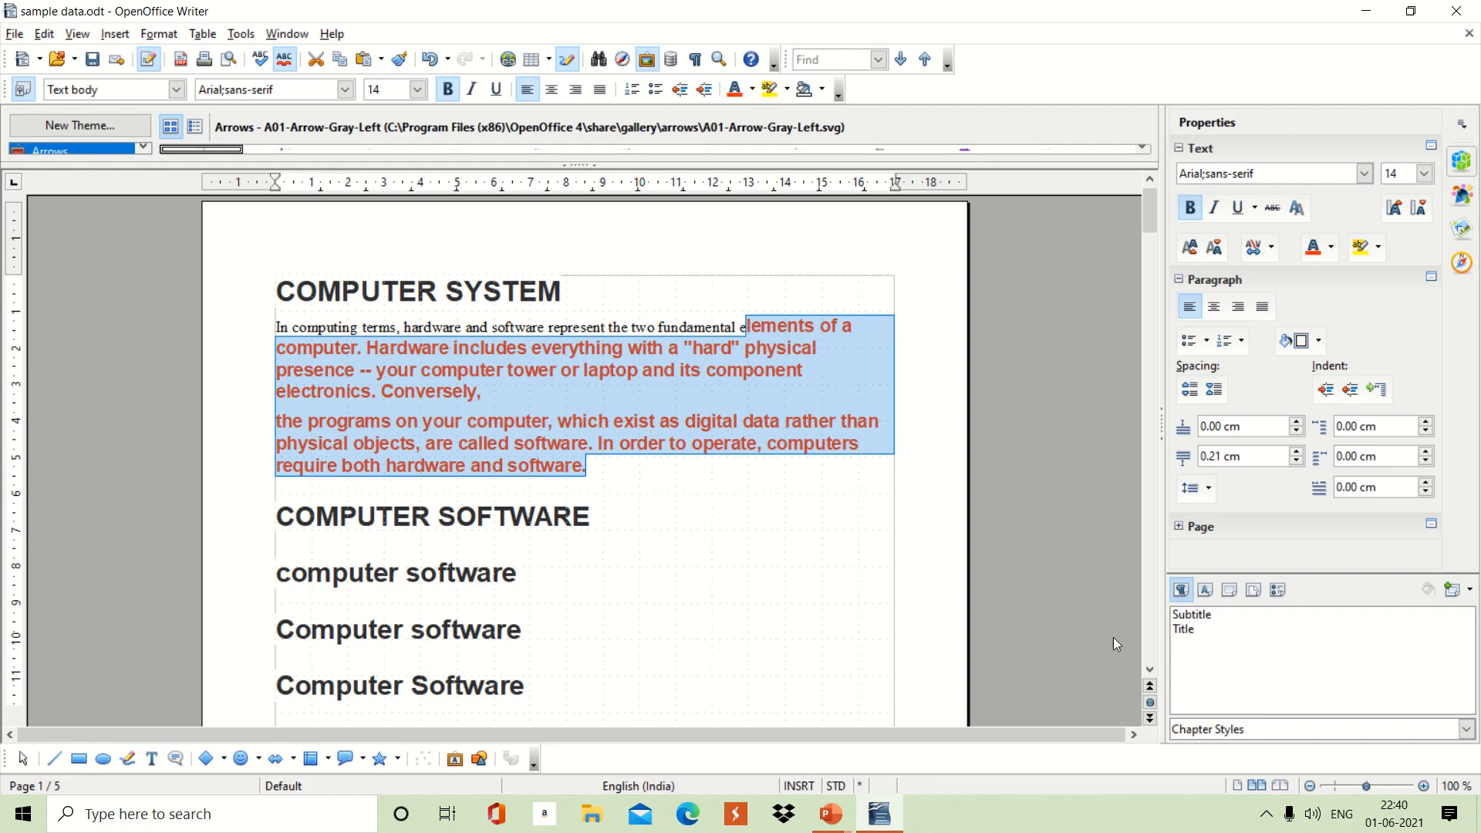
Convert the first COMPUTER SOFTWARE heading below the paragraphs to sentence case
left_click(1150, 669)
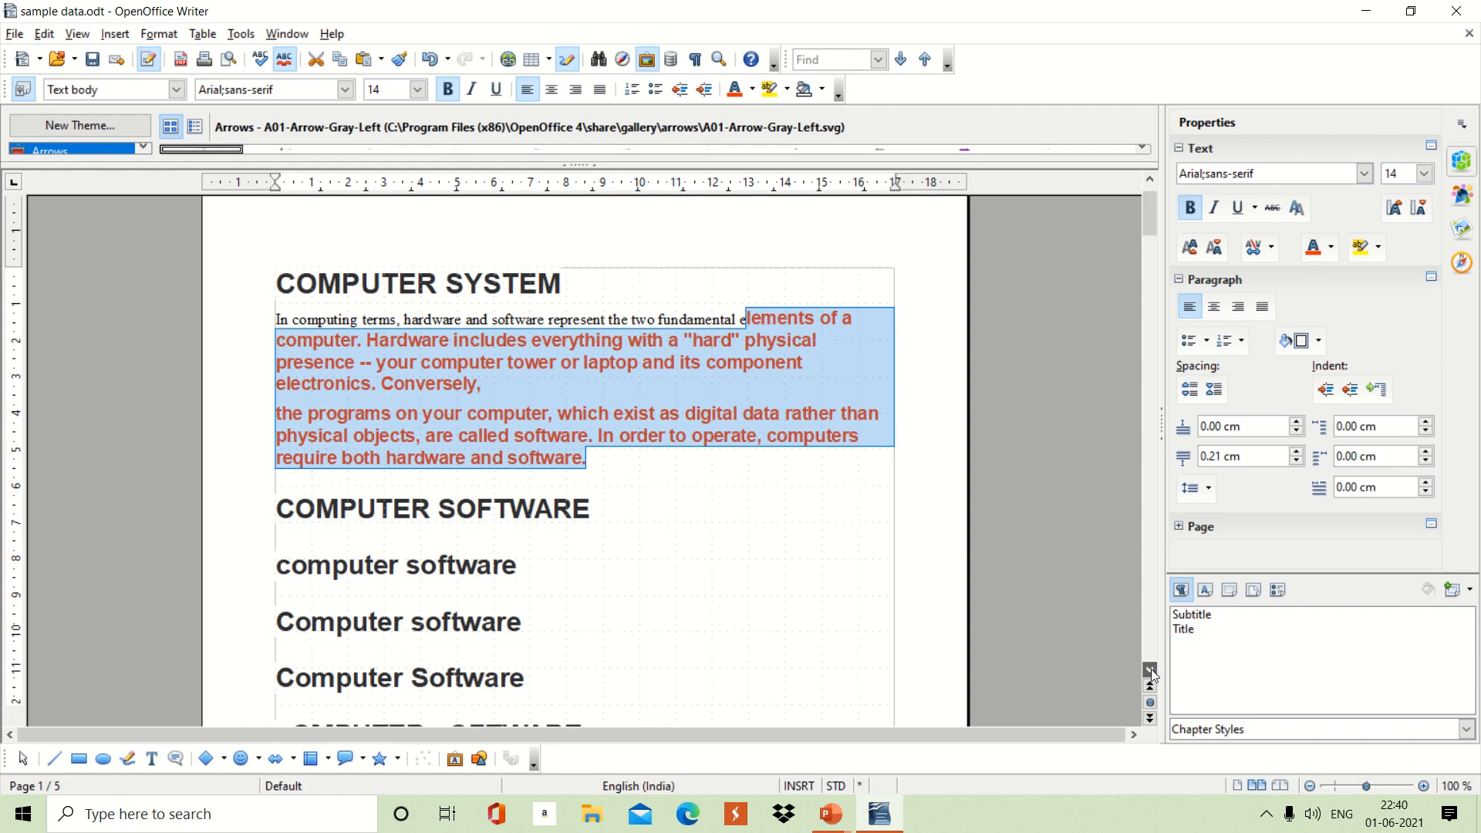
left_click(1149, 671)
left_click(1150, 671)
left_click(1150, 671)
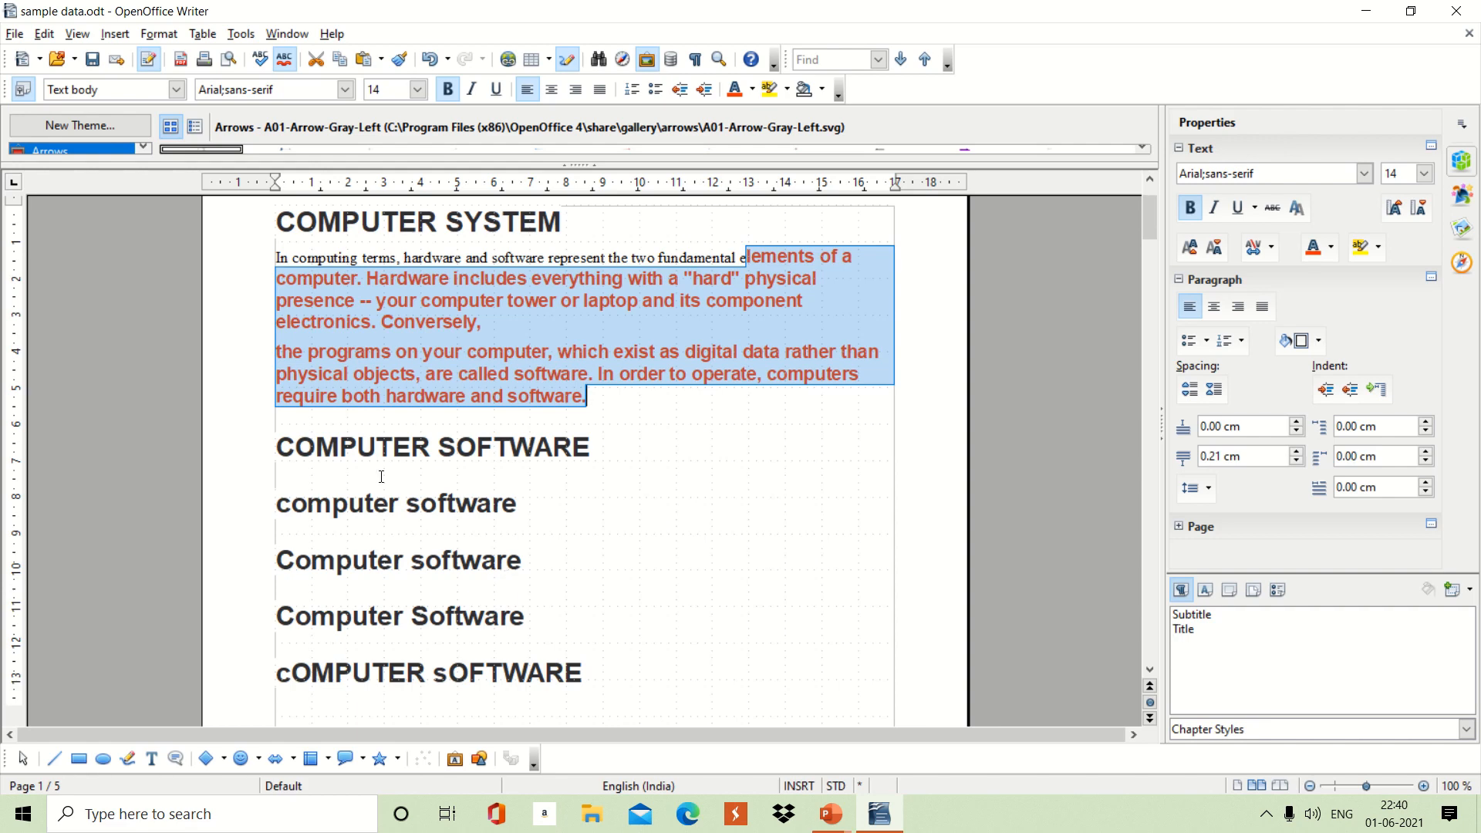
left_click_drag(279, 441, 589, 434)
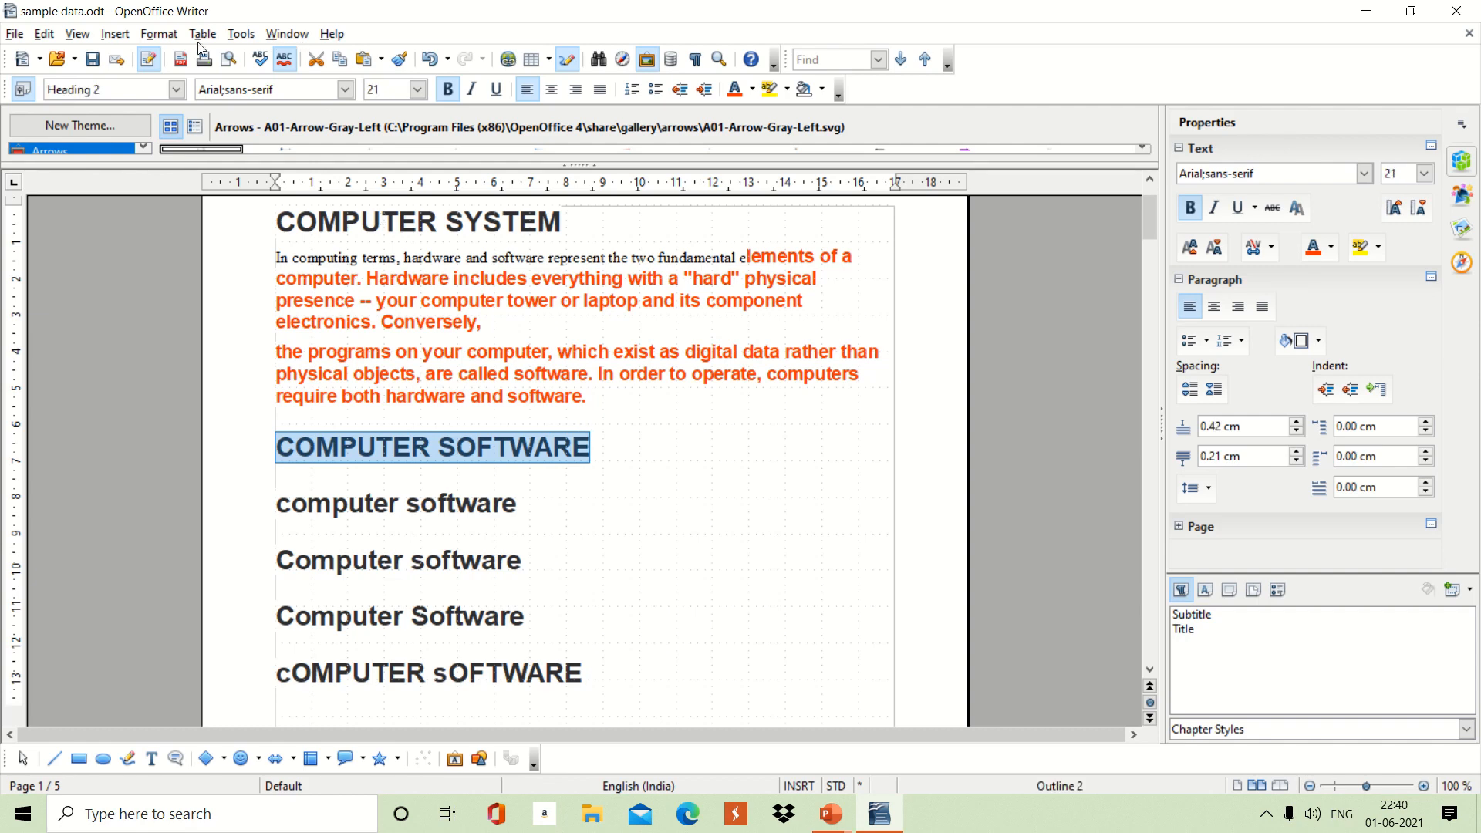
left_click(165, 42)
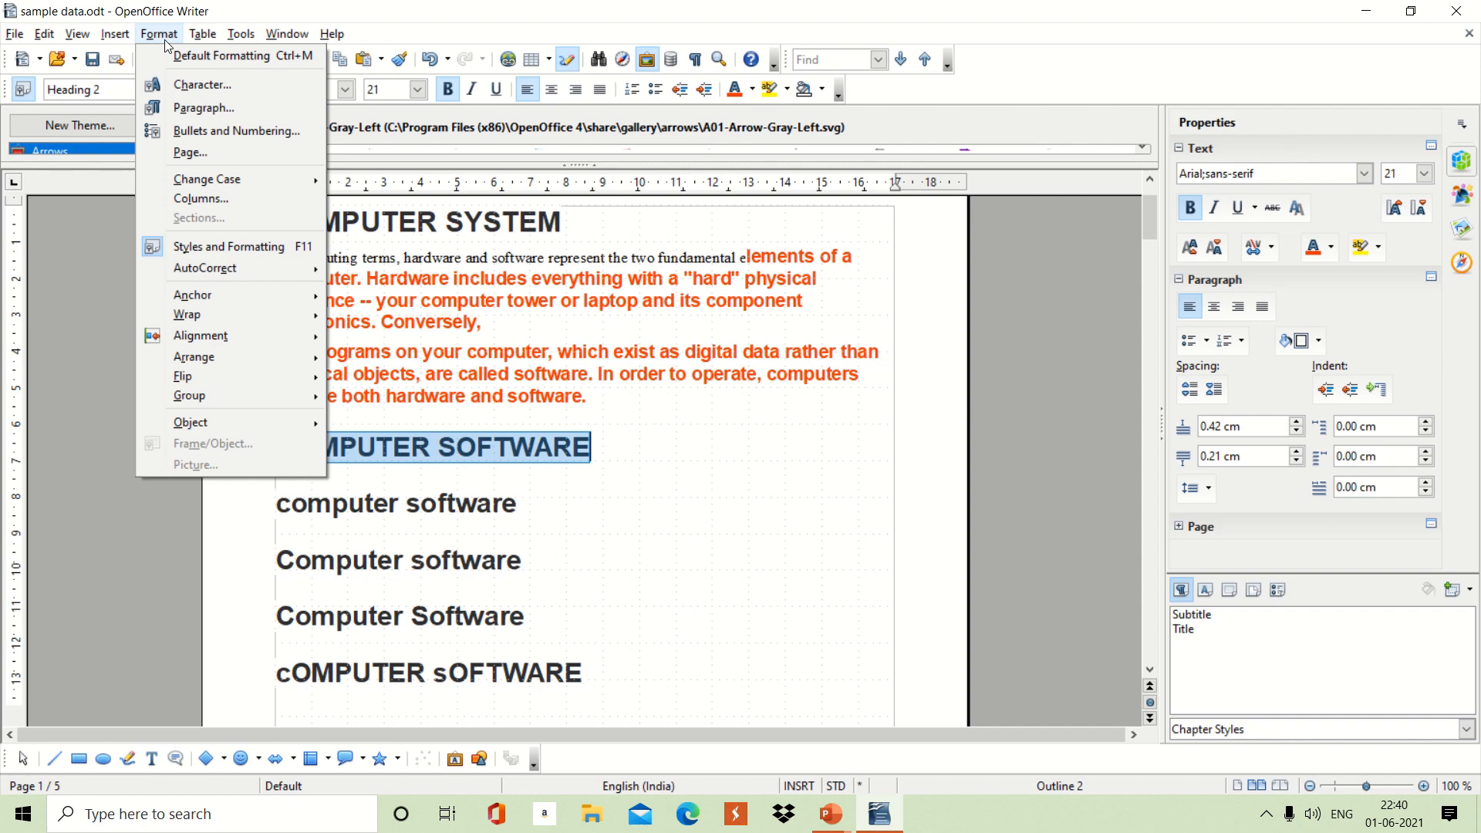
mouse_move(202, 177)
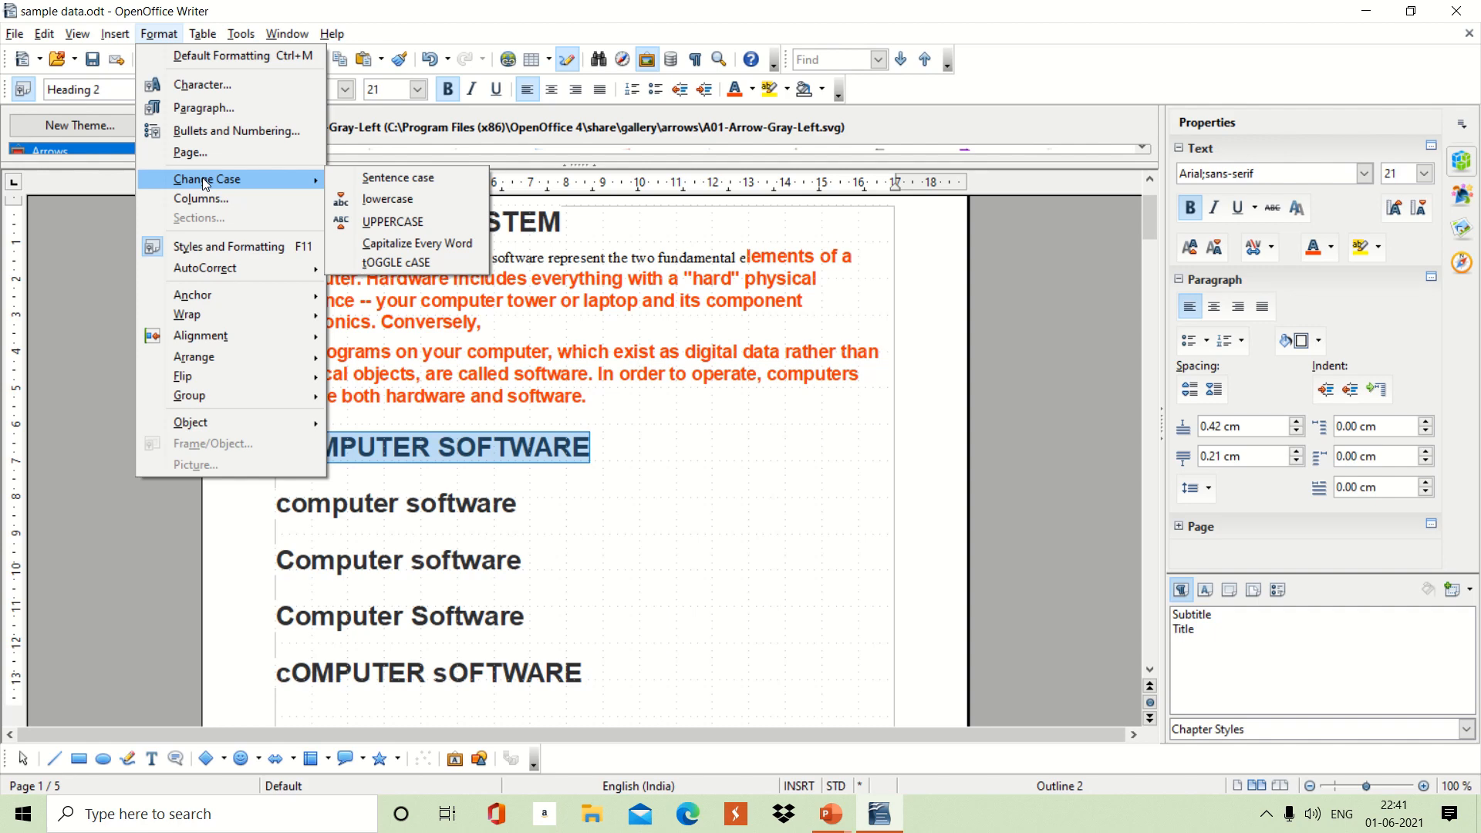
mouse_move(262, 181)
left_click(357, 179)
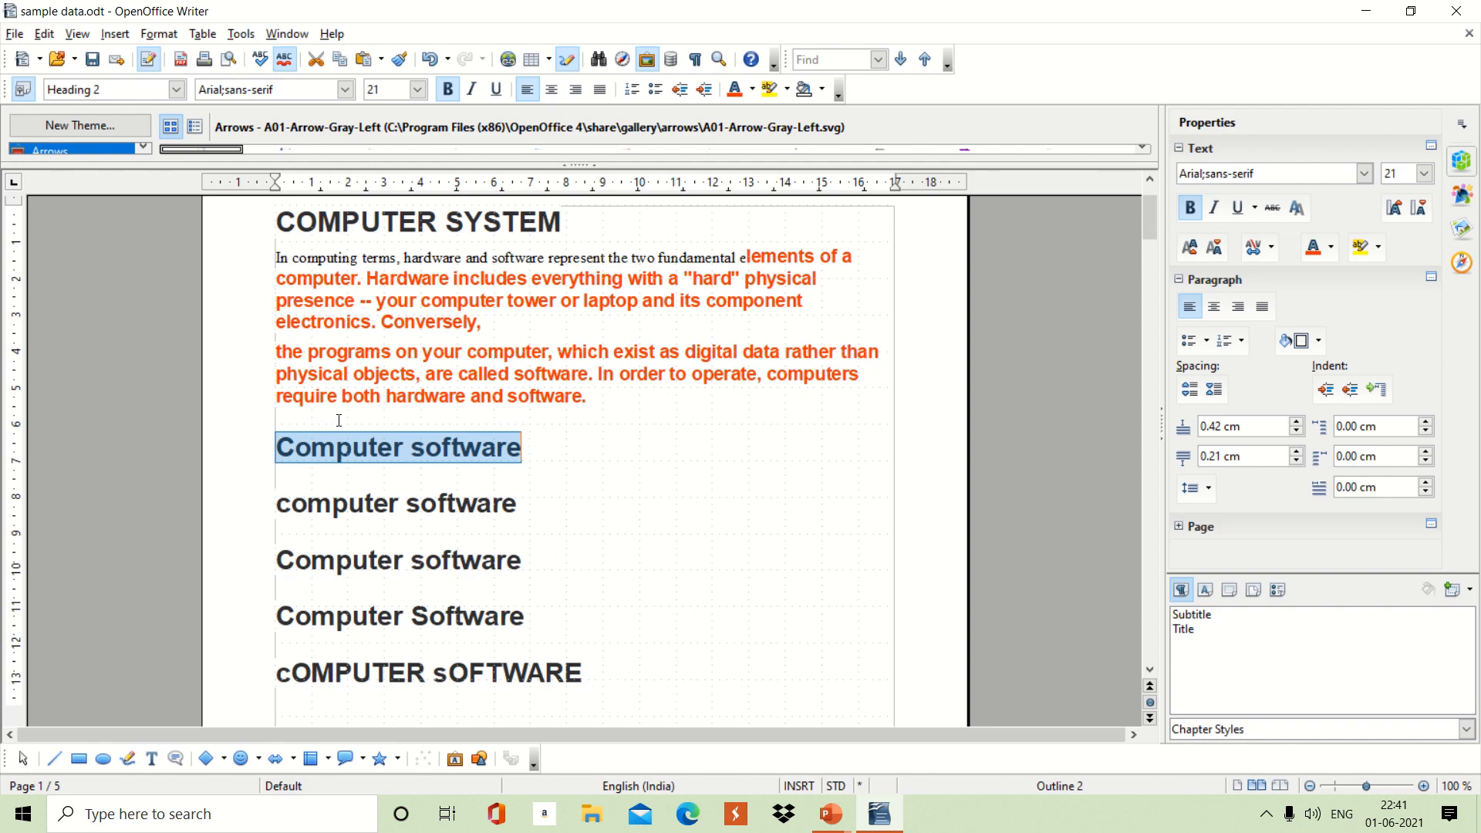
Convert the second software heading, "computer software", to uppercase
left_click_drag(277, 503, 515, 505)
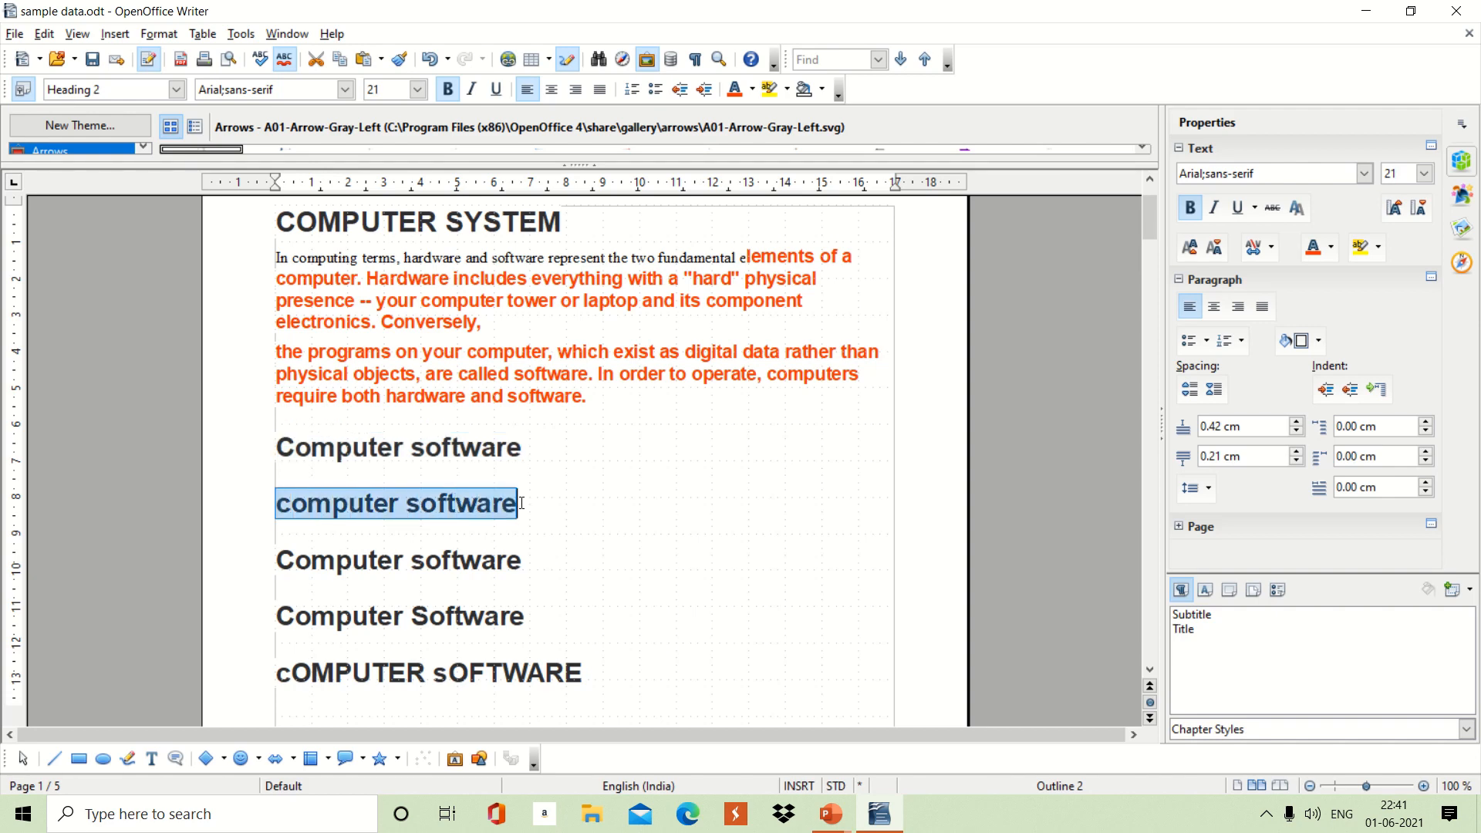
left_click(161, 35)
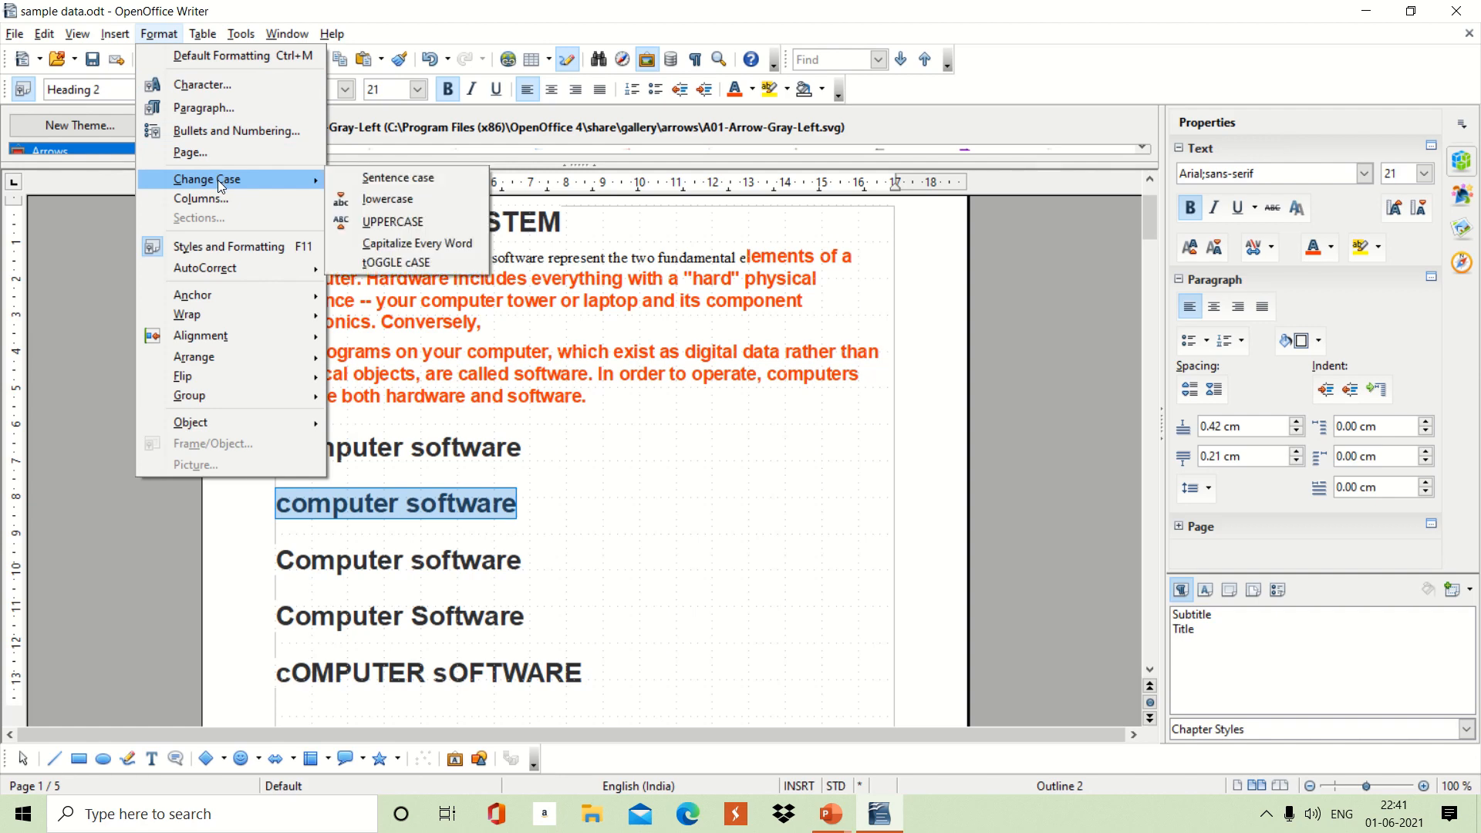
left_click(384, 221)
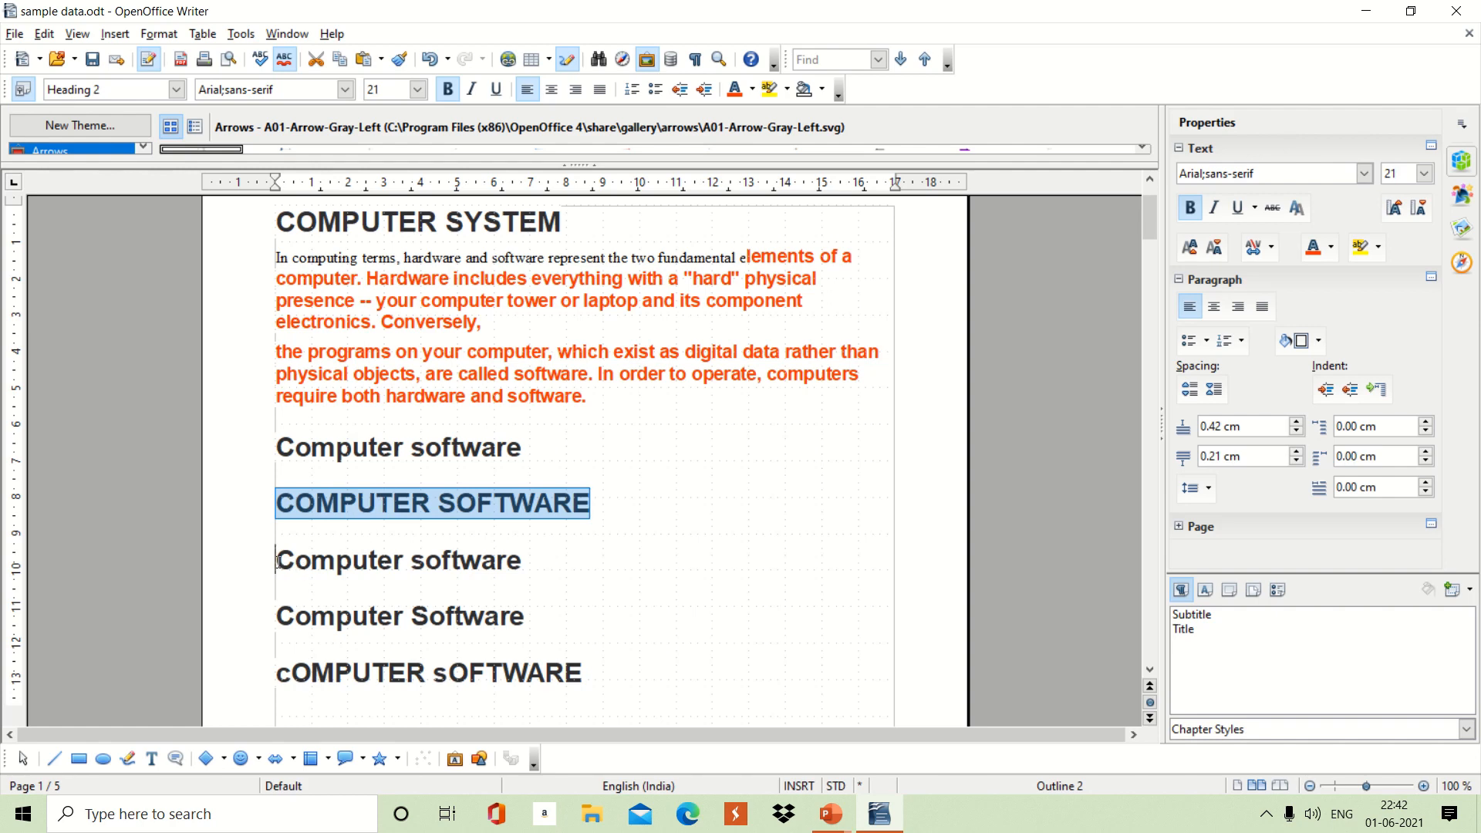
Convert the third software heading, "Computer software", to lowercase
left_click_drag(276, 560, 530, 570)
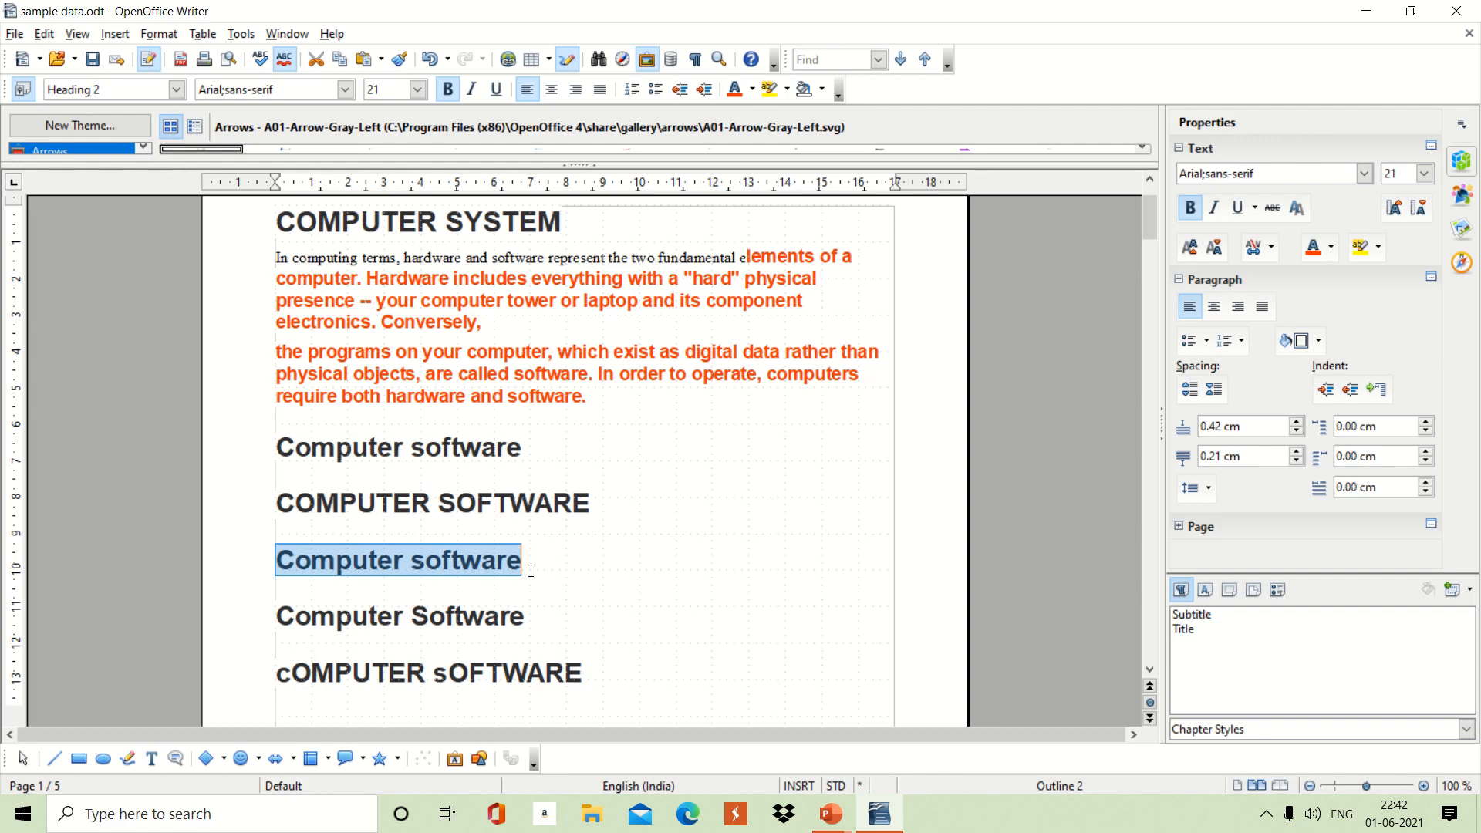
left_click(159, 36)
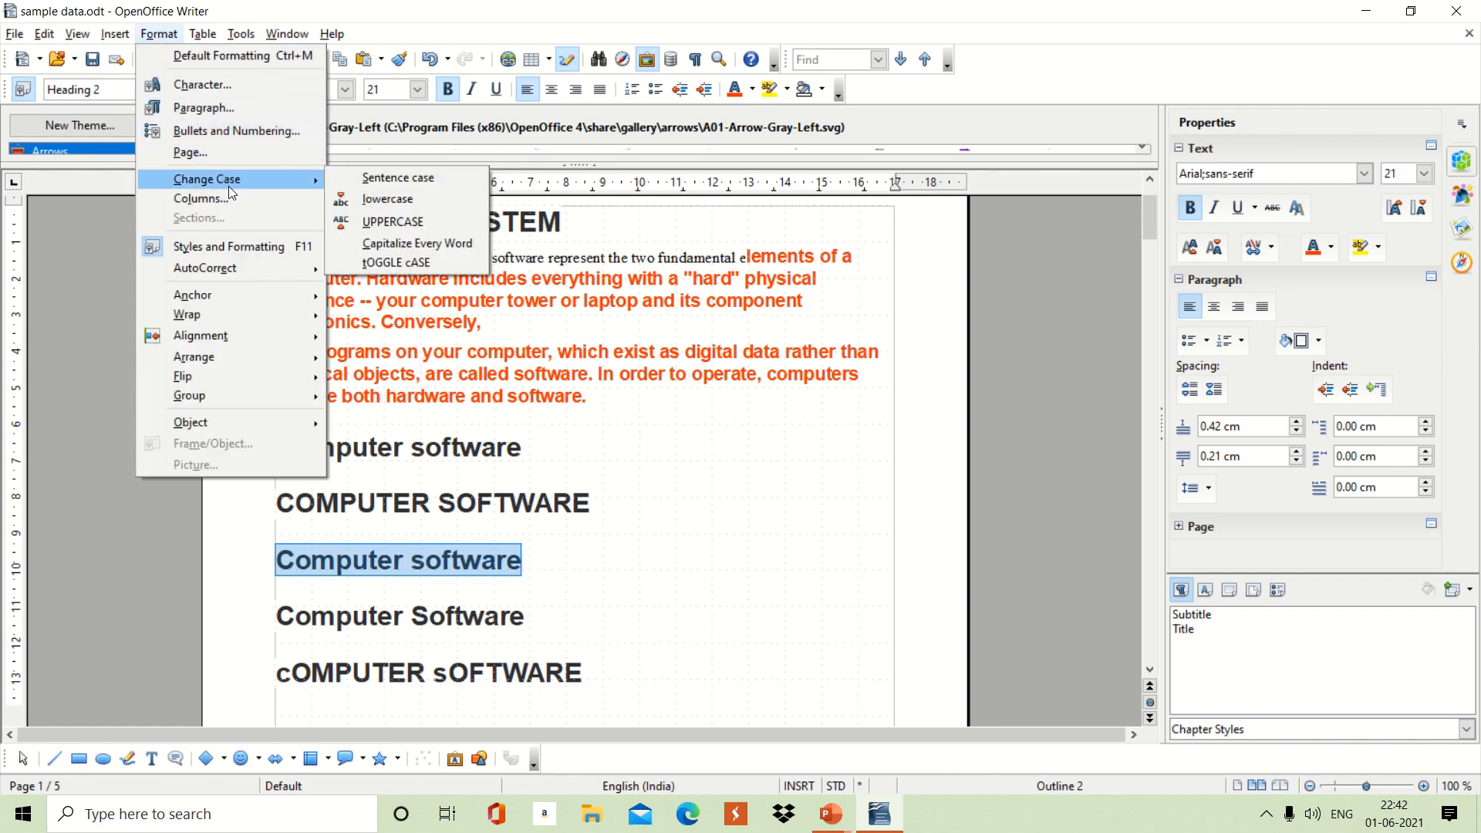
left_click(392, 201)
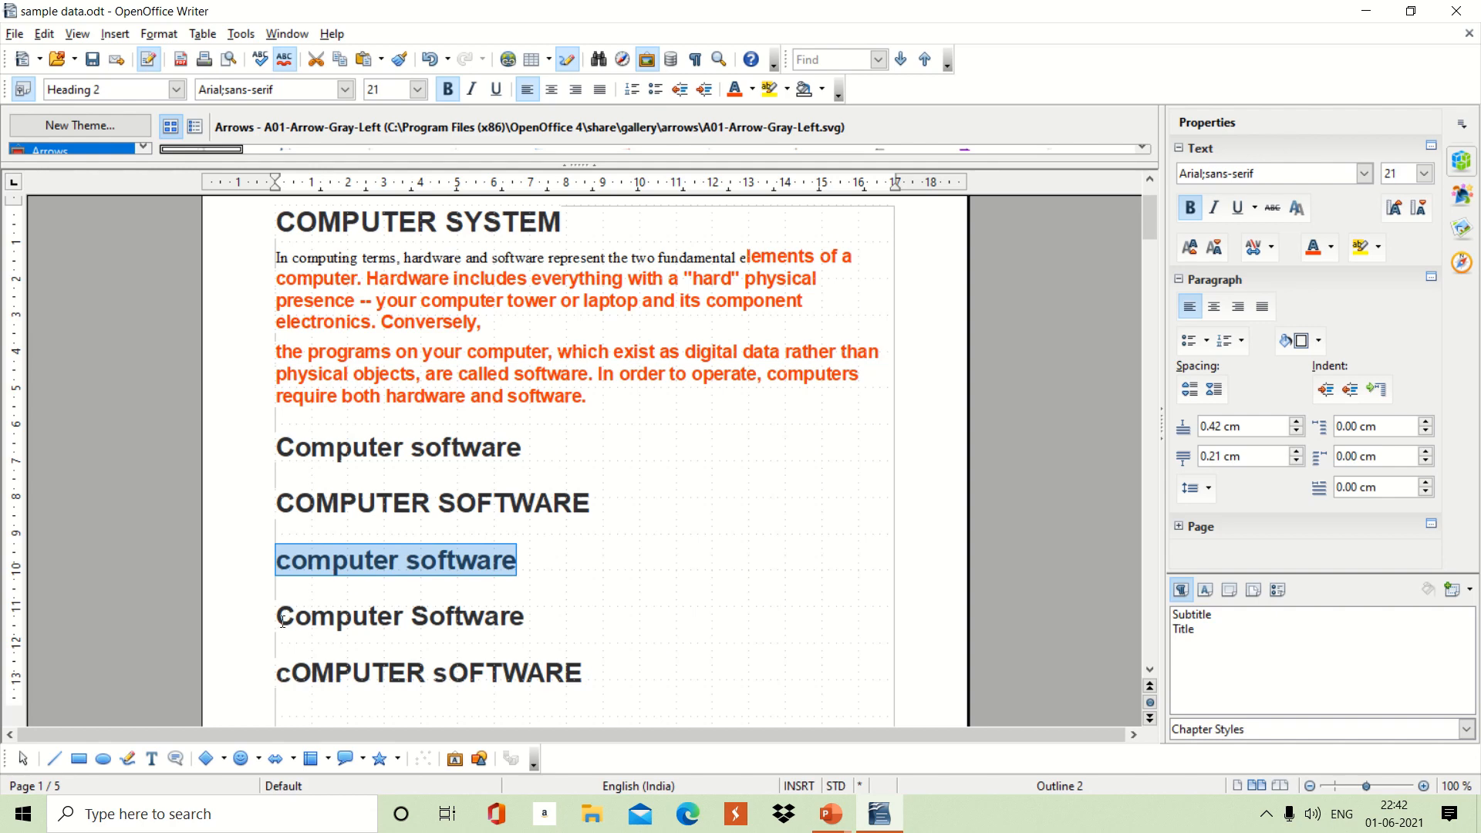
Apply the Capitalize Every Word case conversion to the fourth software heading
left_click_drag(283, 621, 529, 617)
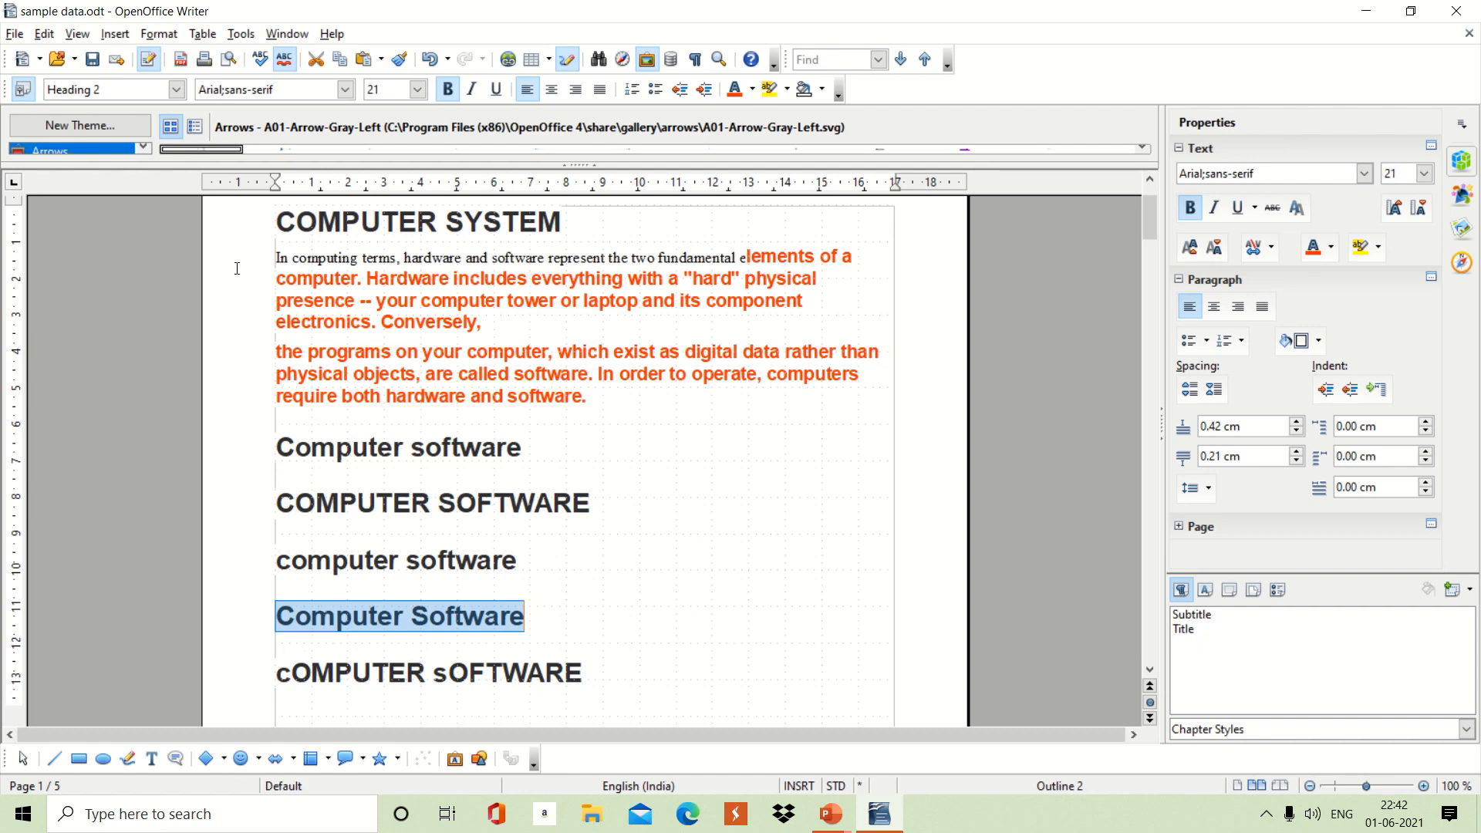
left_click(158, 39)
mouse_move(213, 186)
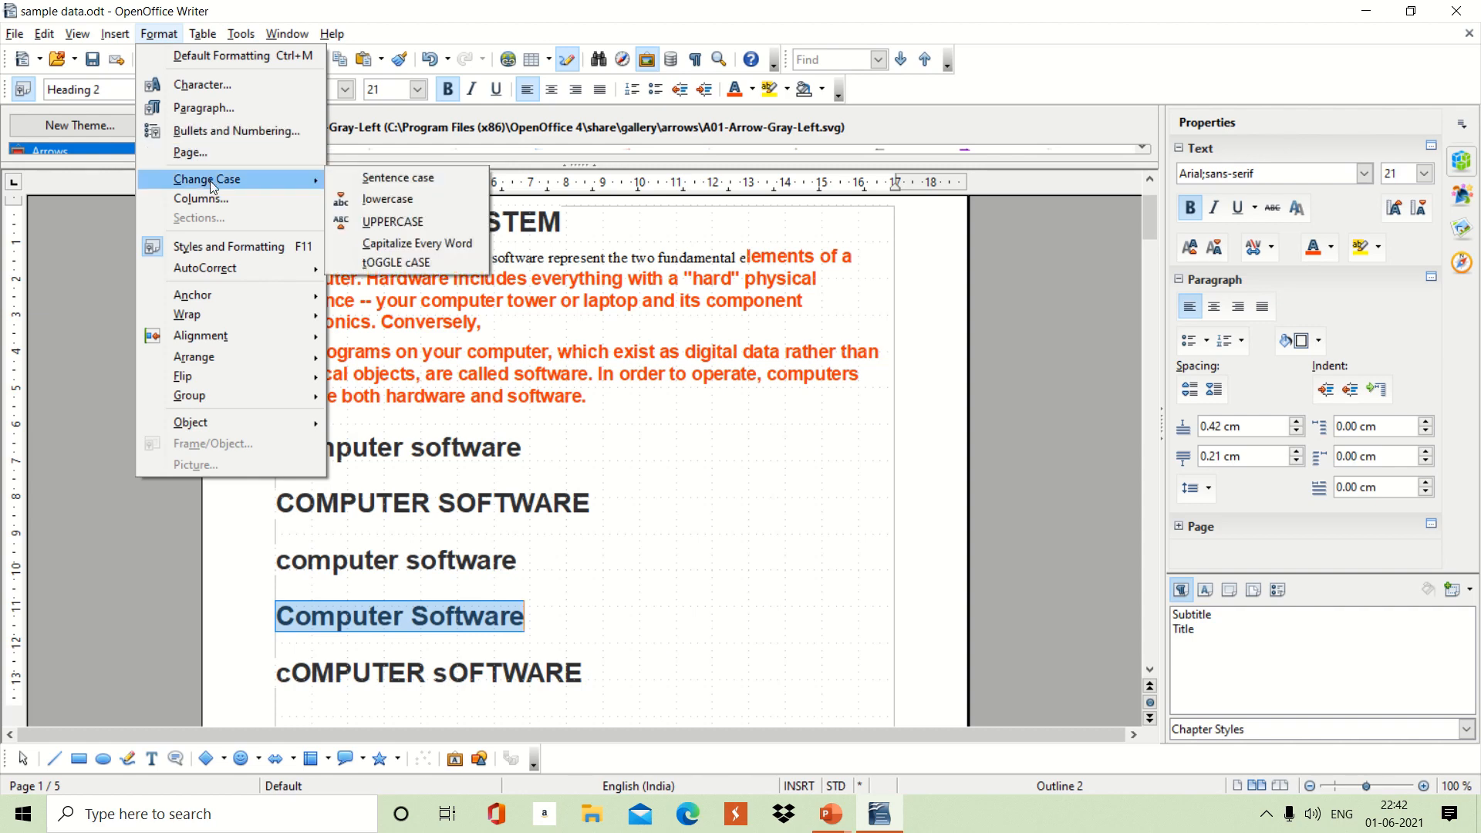
left_click(404, 244)
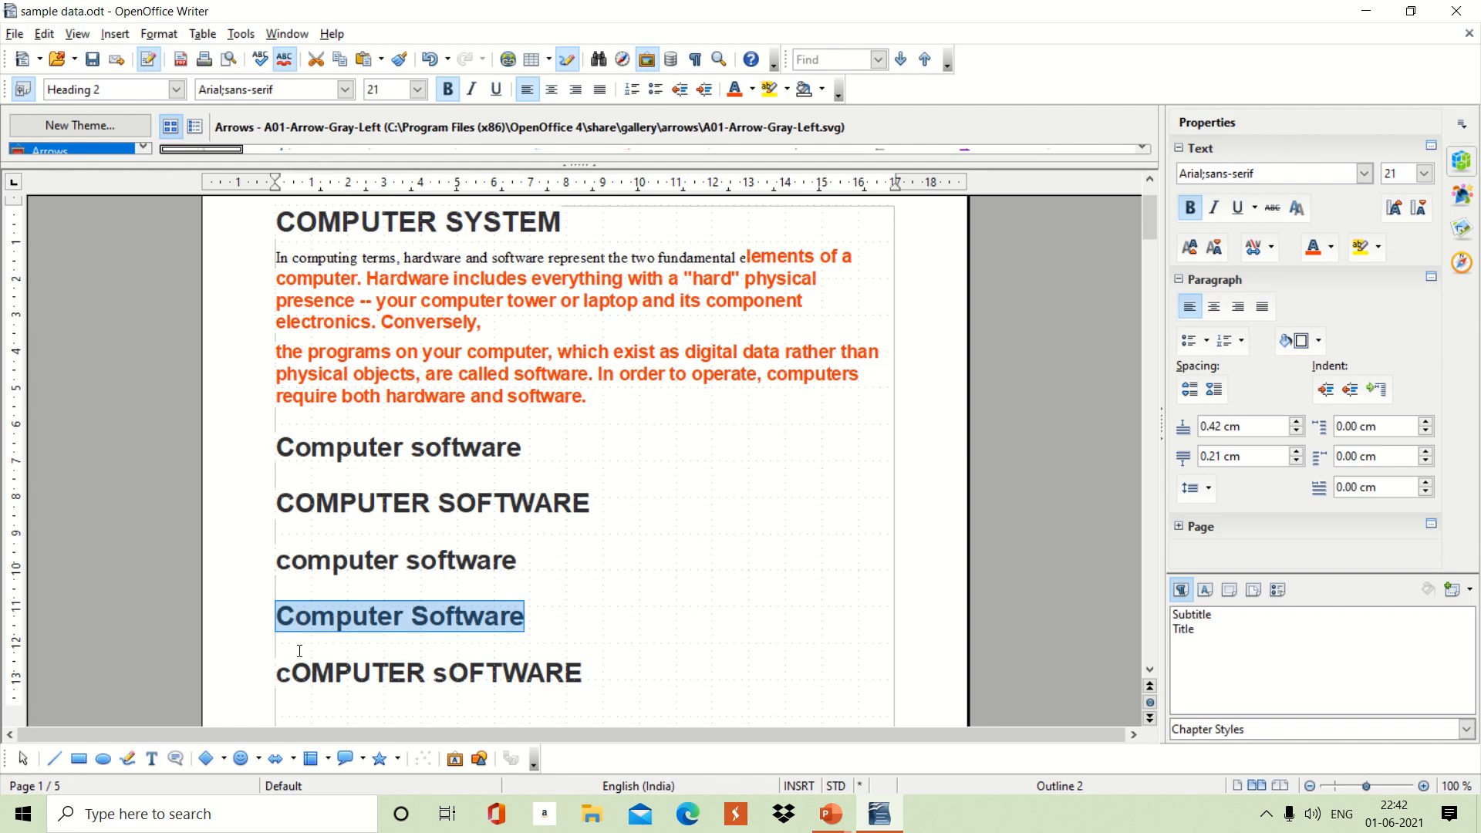
Apply the Capitalize Every Word case conversion to the third software heading, "computer software"
left_click_drag(281, 563, 525, 553)
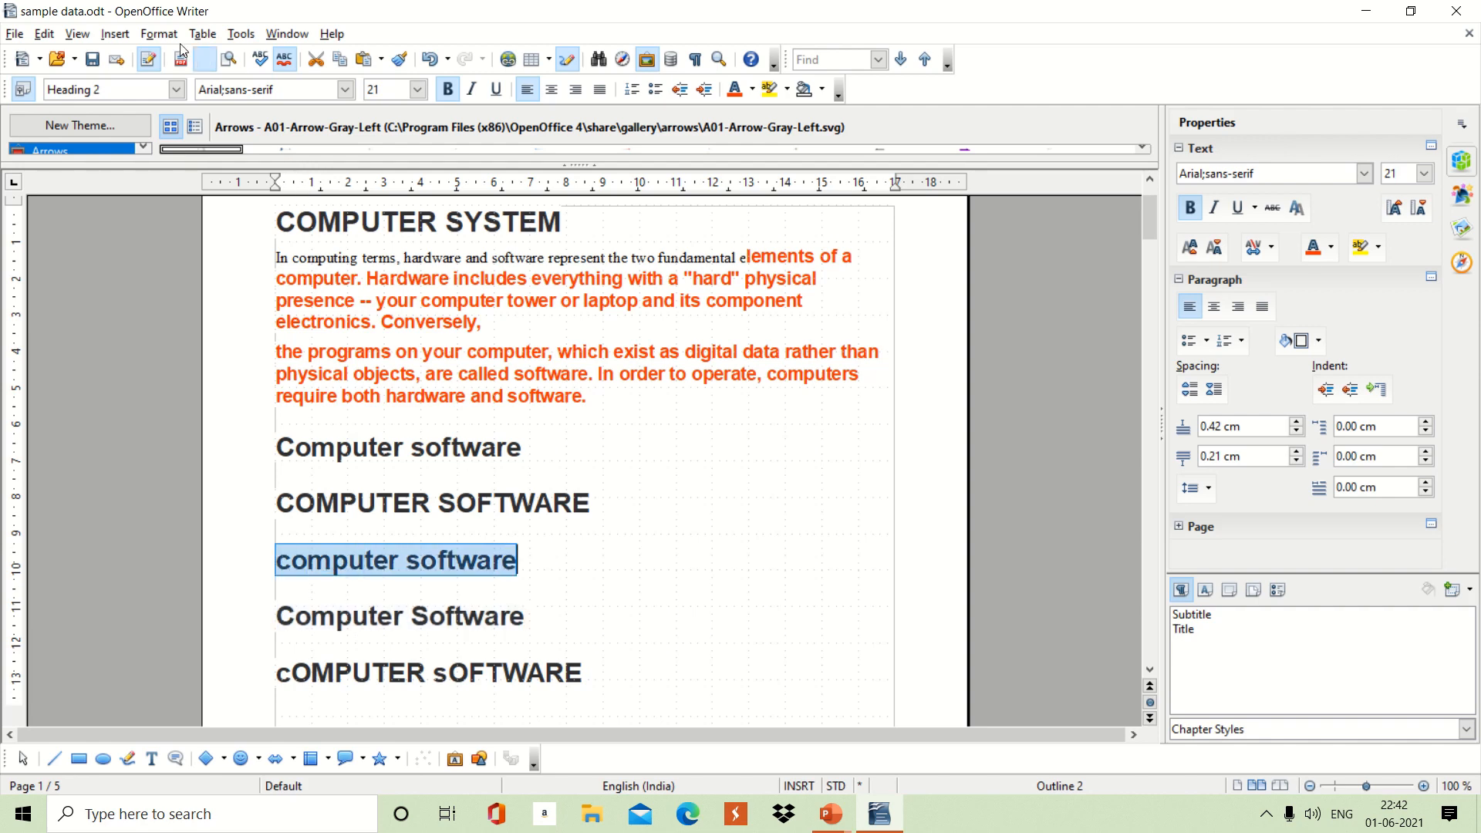
left_click(159, 34)
mouse_move(171, 181)
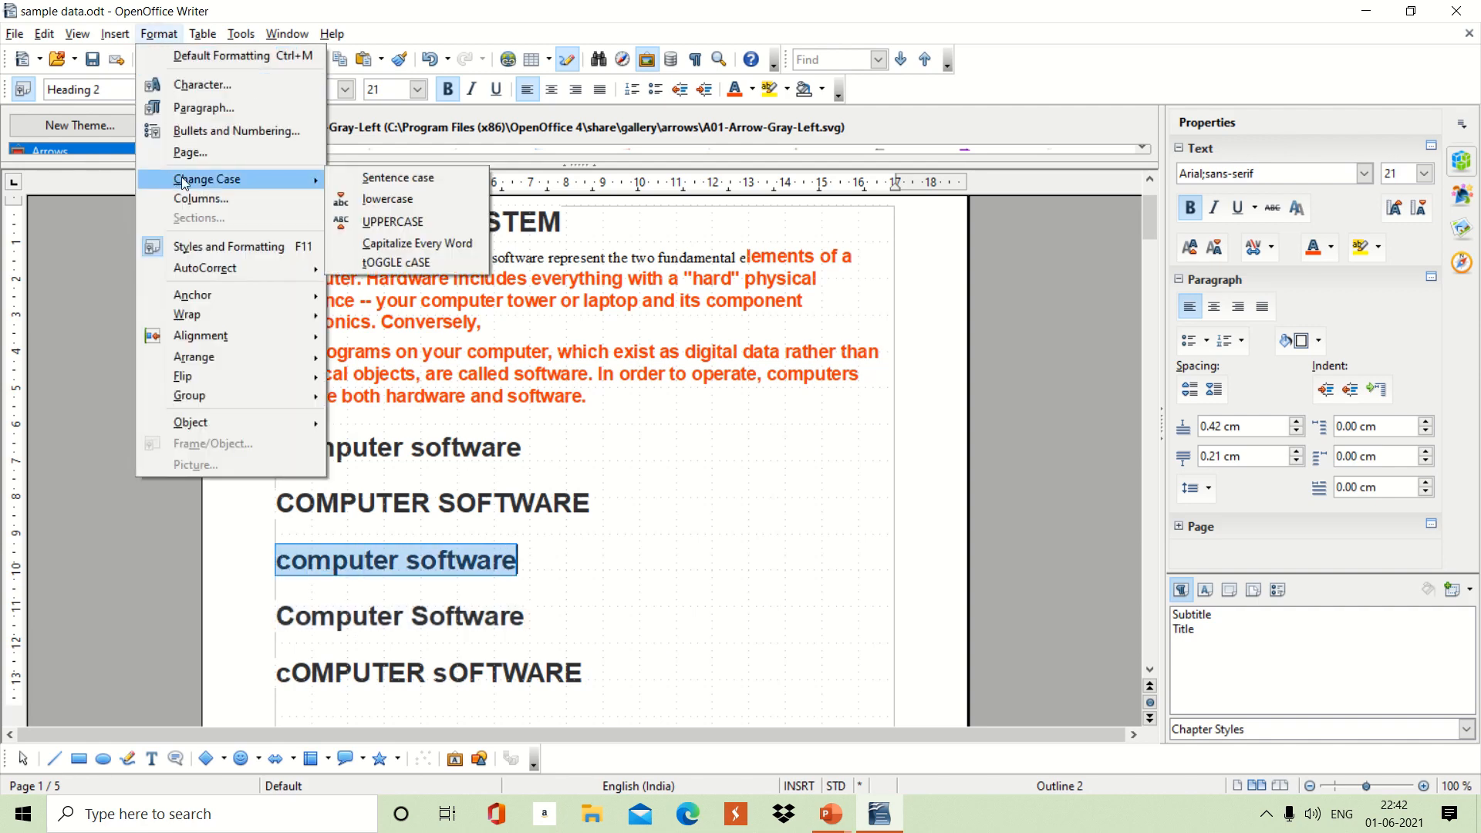
left_click(390, 243)
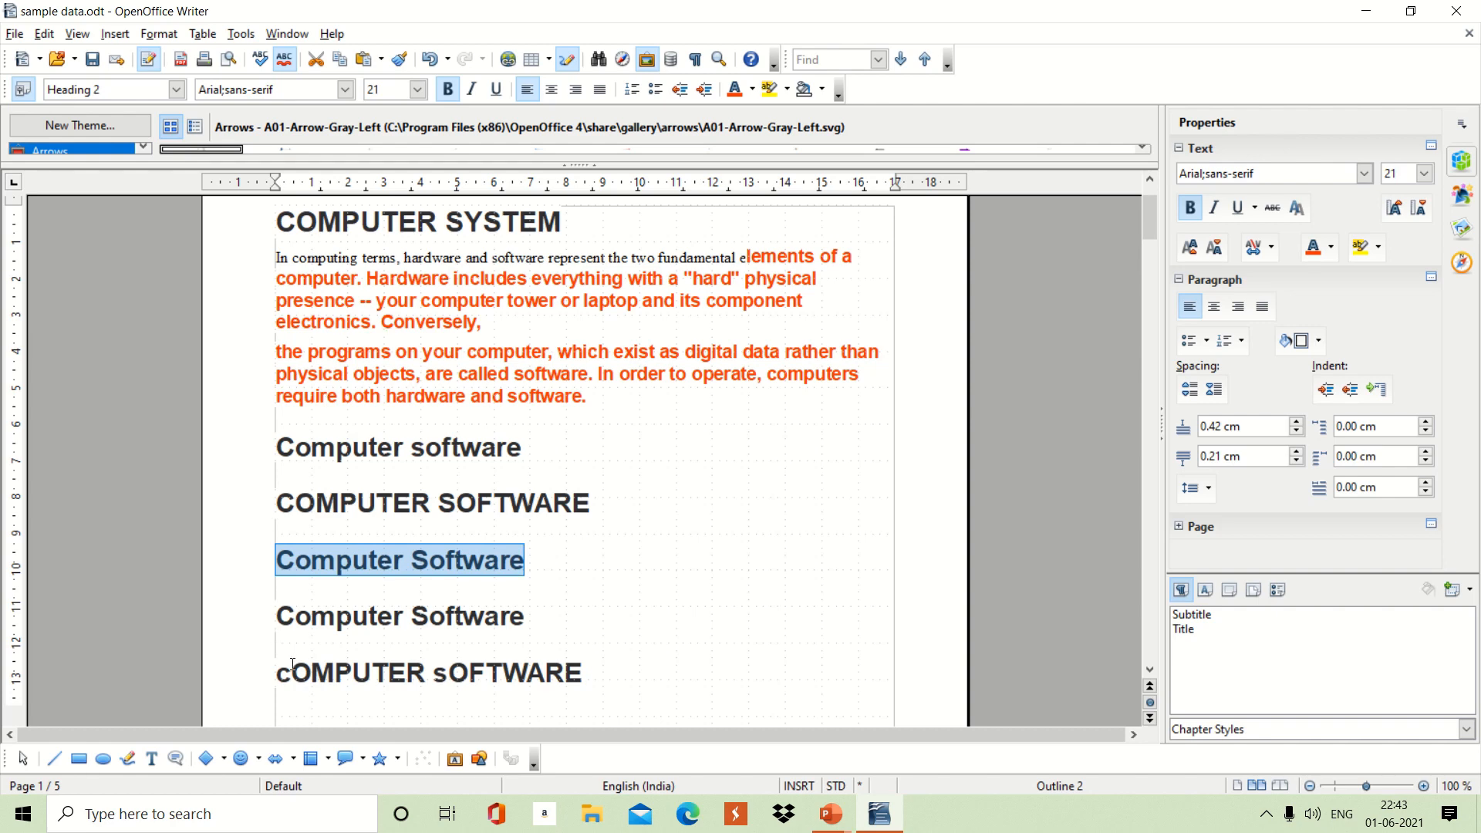
Apply the toggle case conversion to the last software heading, "cOMPUTER sOFTWARE"
left_click_drag(277, 668, 586, 665)
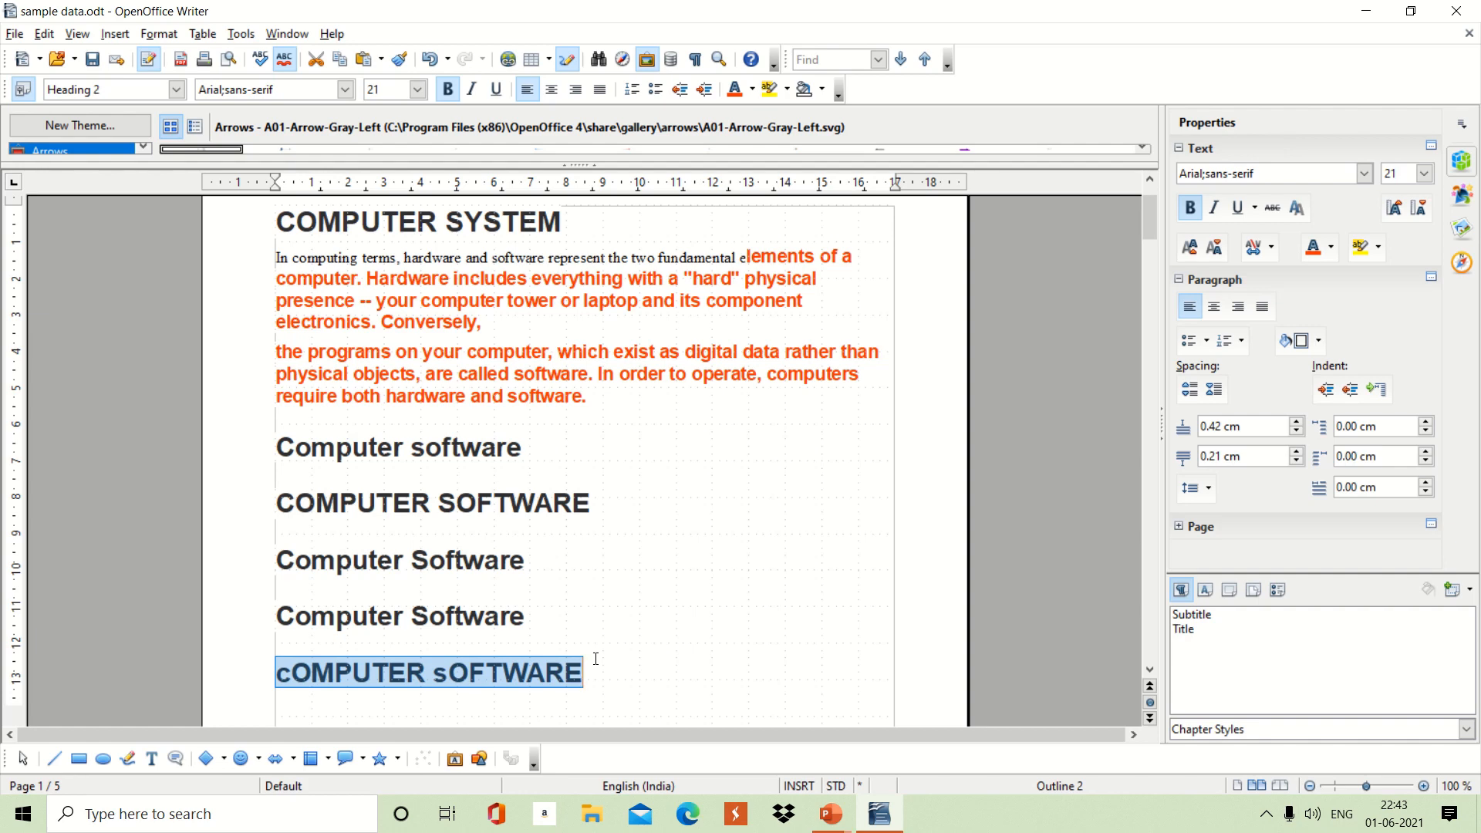
left_click(163, 35)
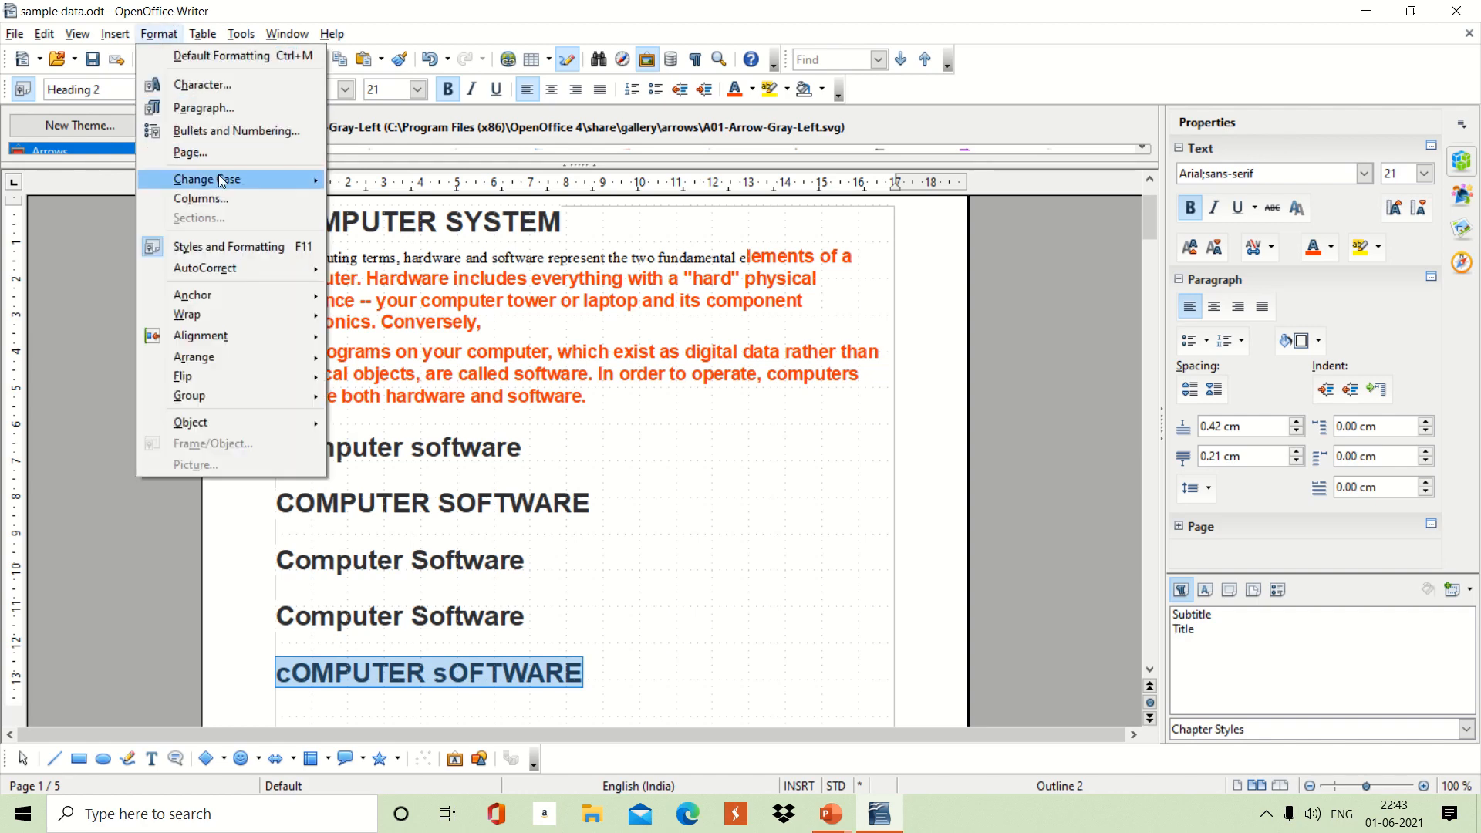
mouse_move(219, 176)
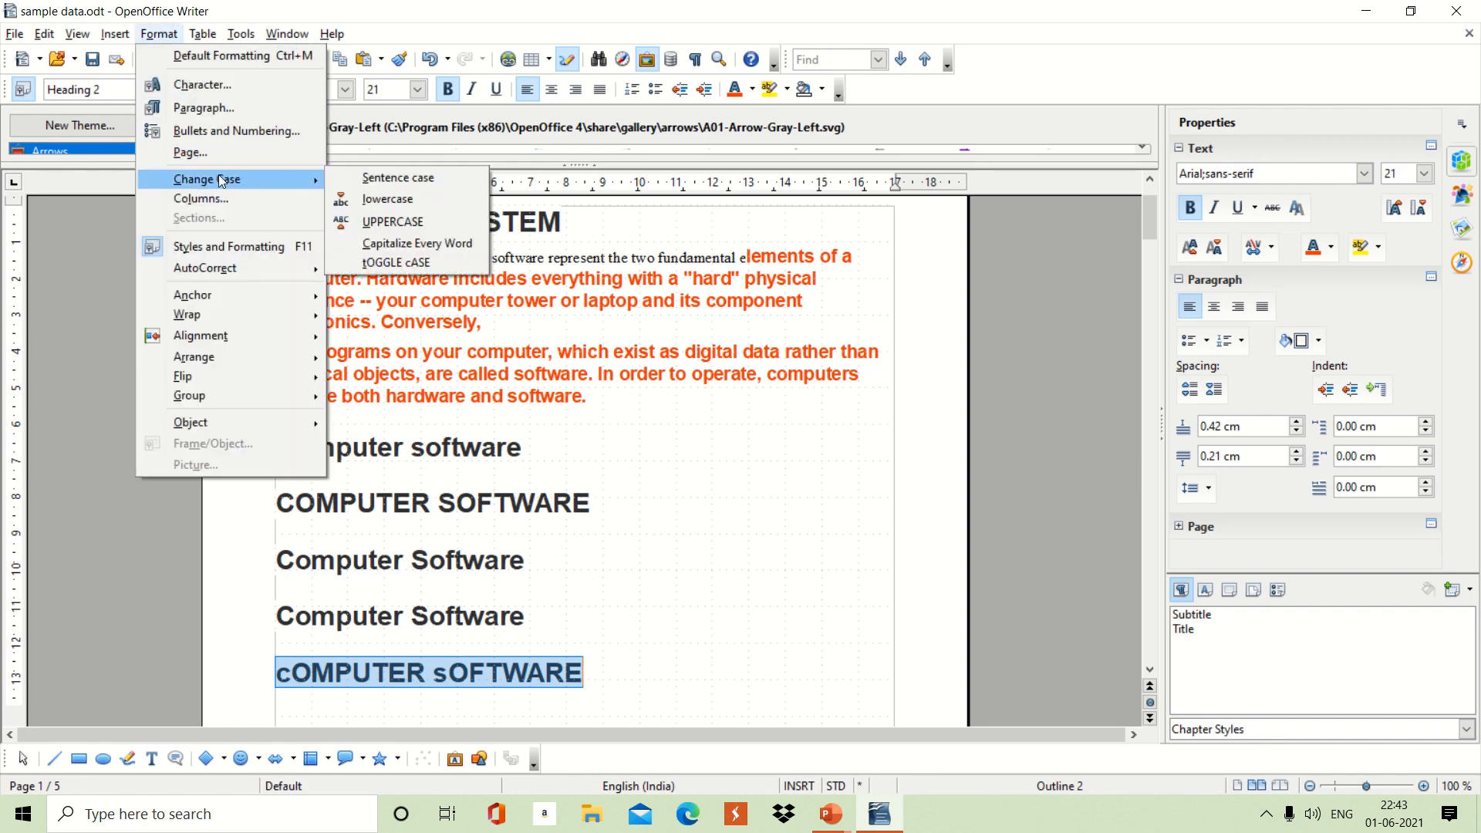
left_click(396, 263)
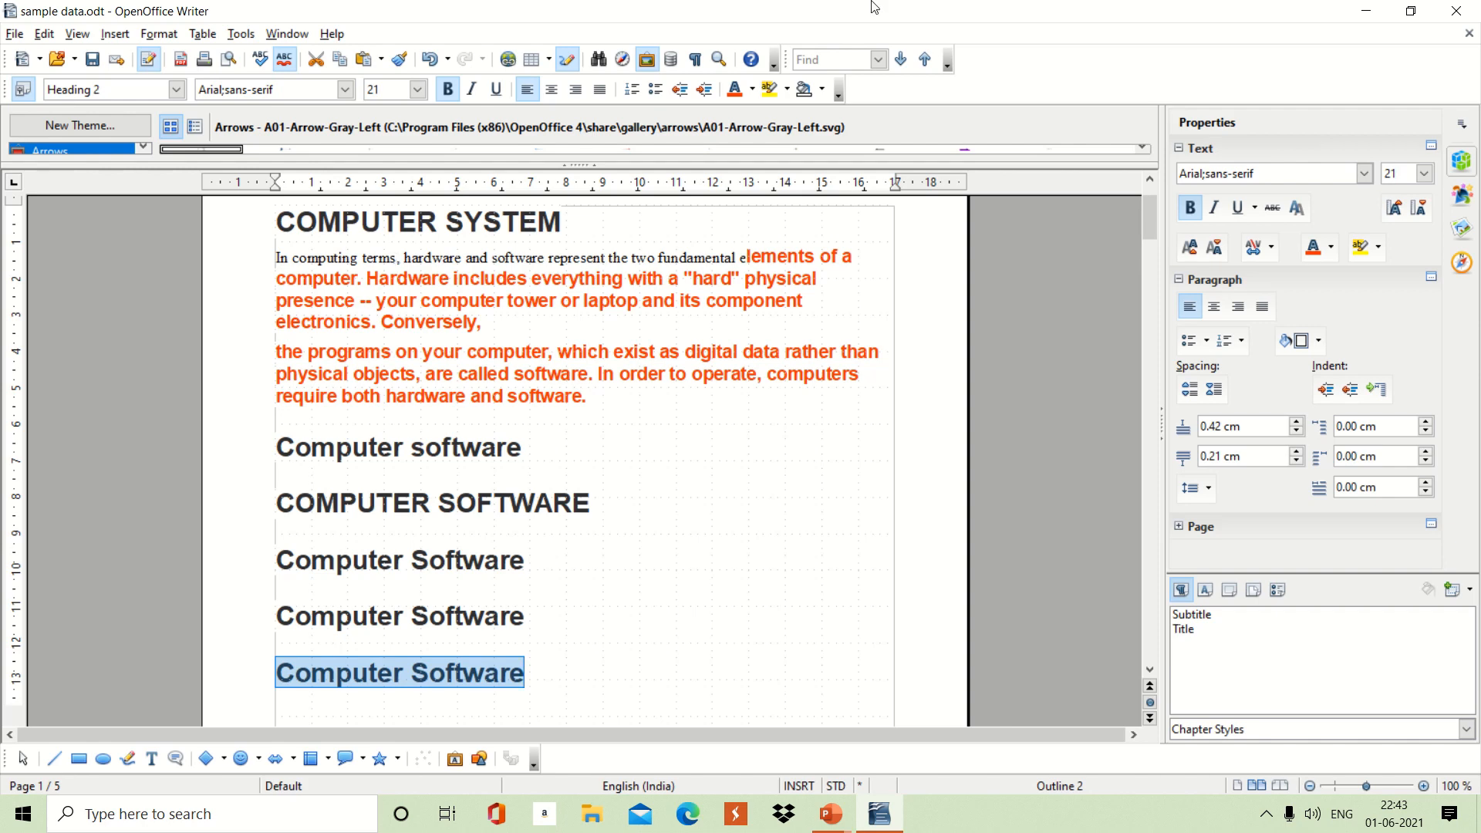
Switch to the PowerPoint slide show and advance to the slide about AutoCorrect and AutoText
left_click(1362, 12)
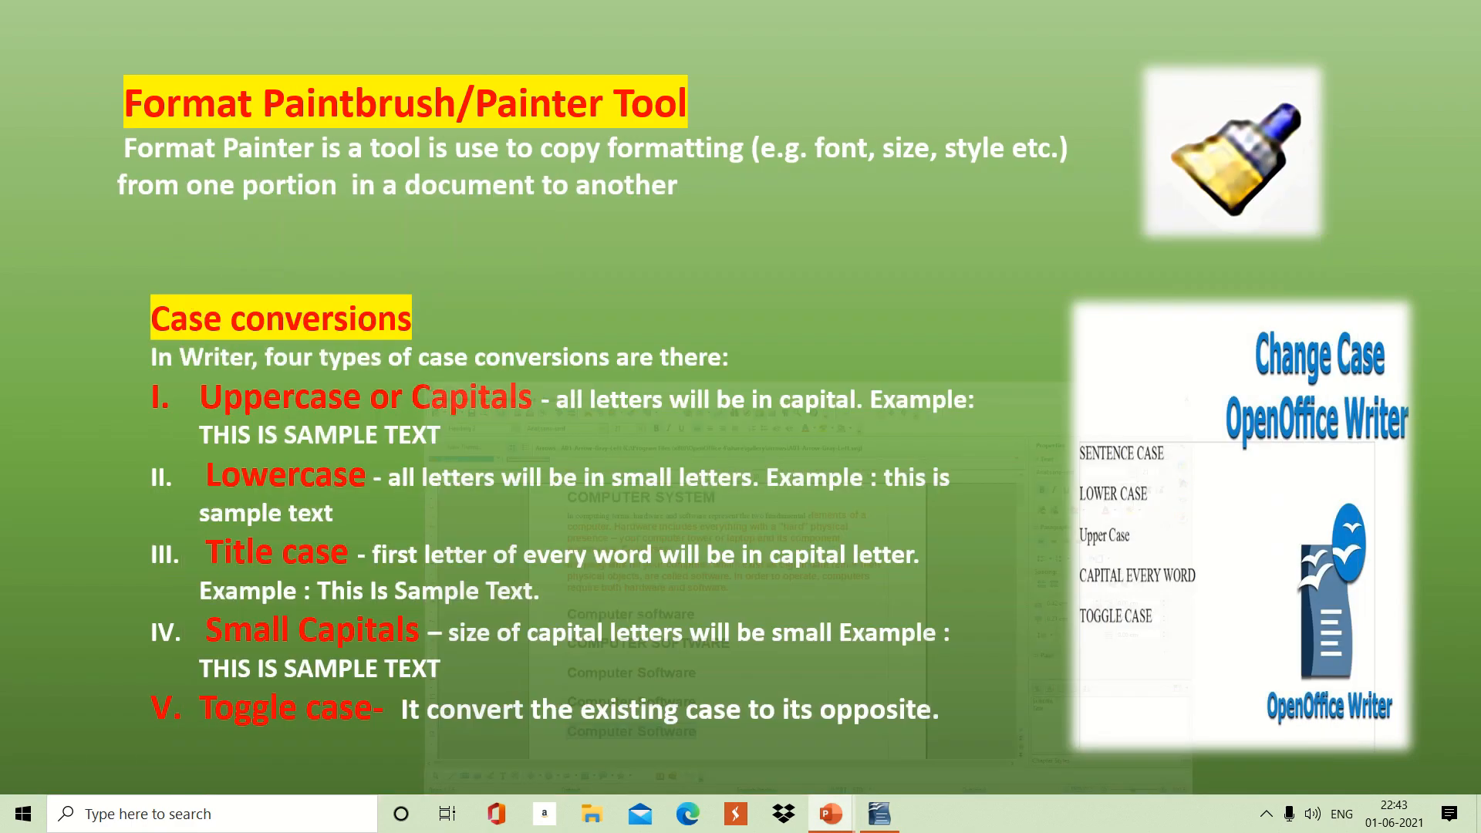
left_click(713, 335)
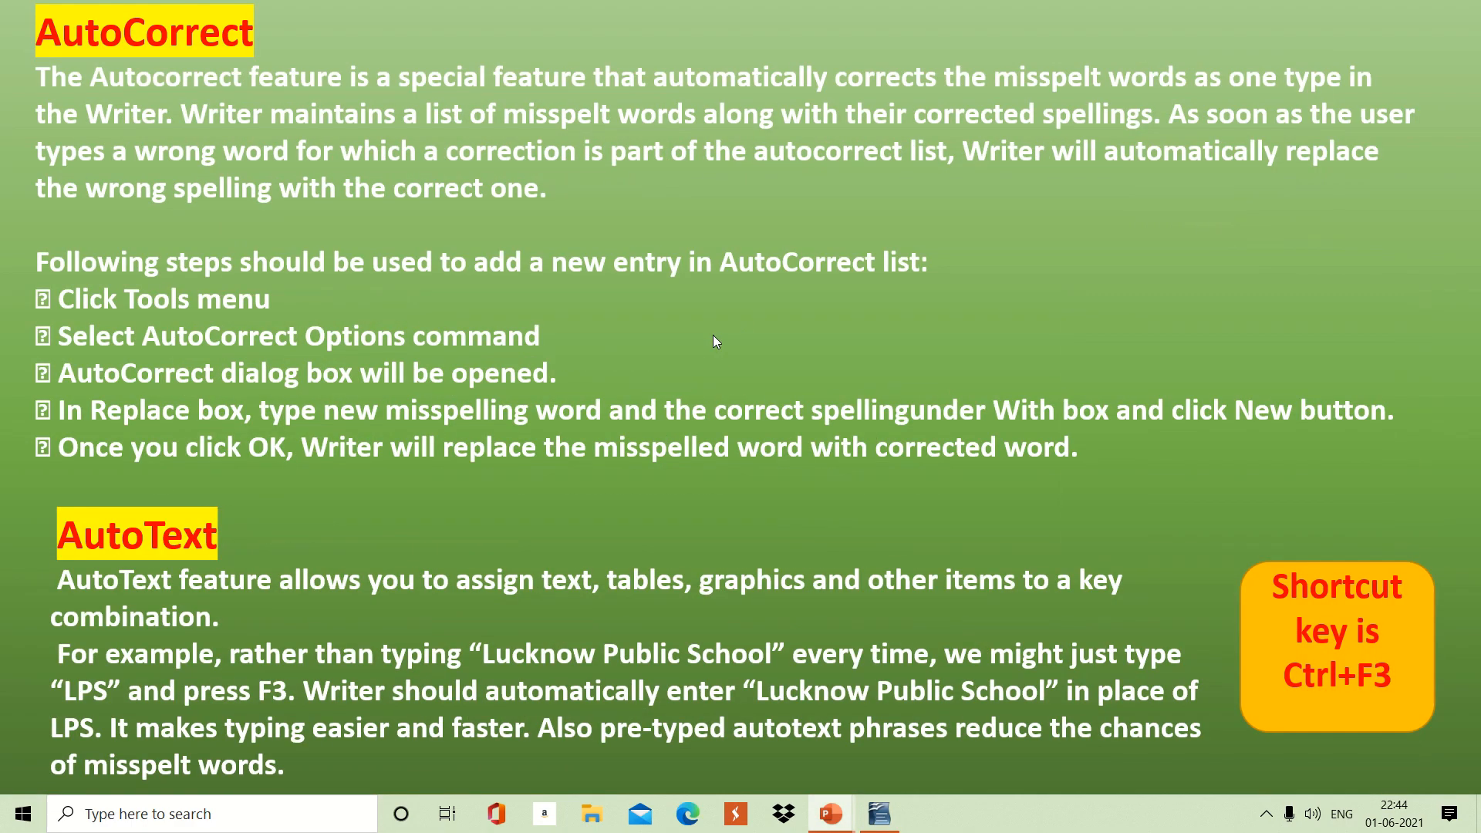
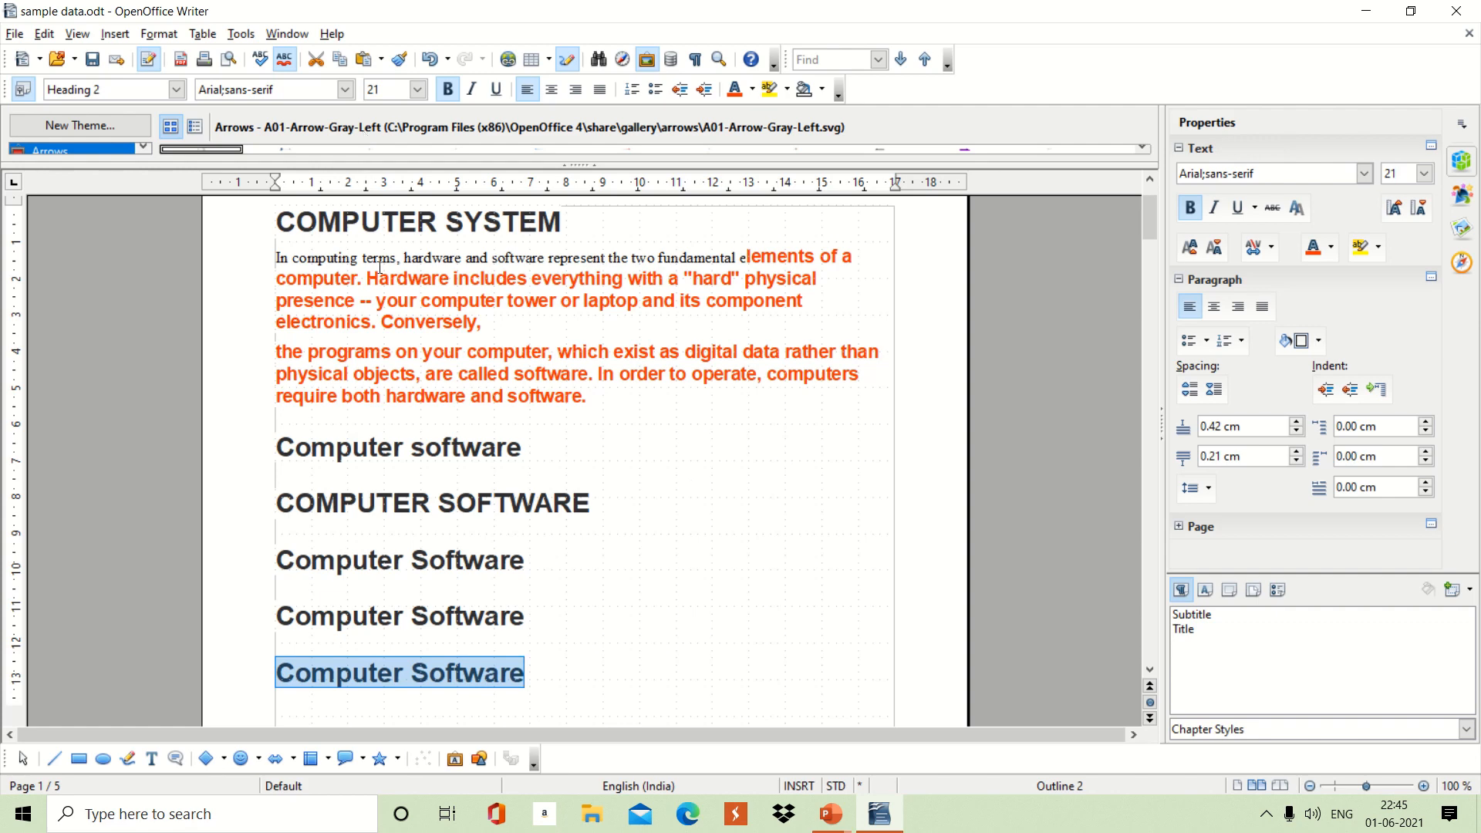
View the AutoCorrect replacement list for English (India) and close it without changes
left_click(242, 34)
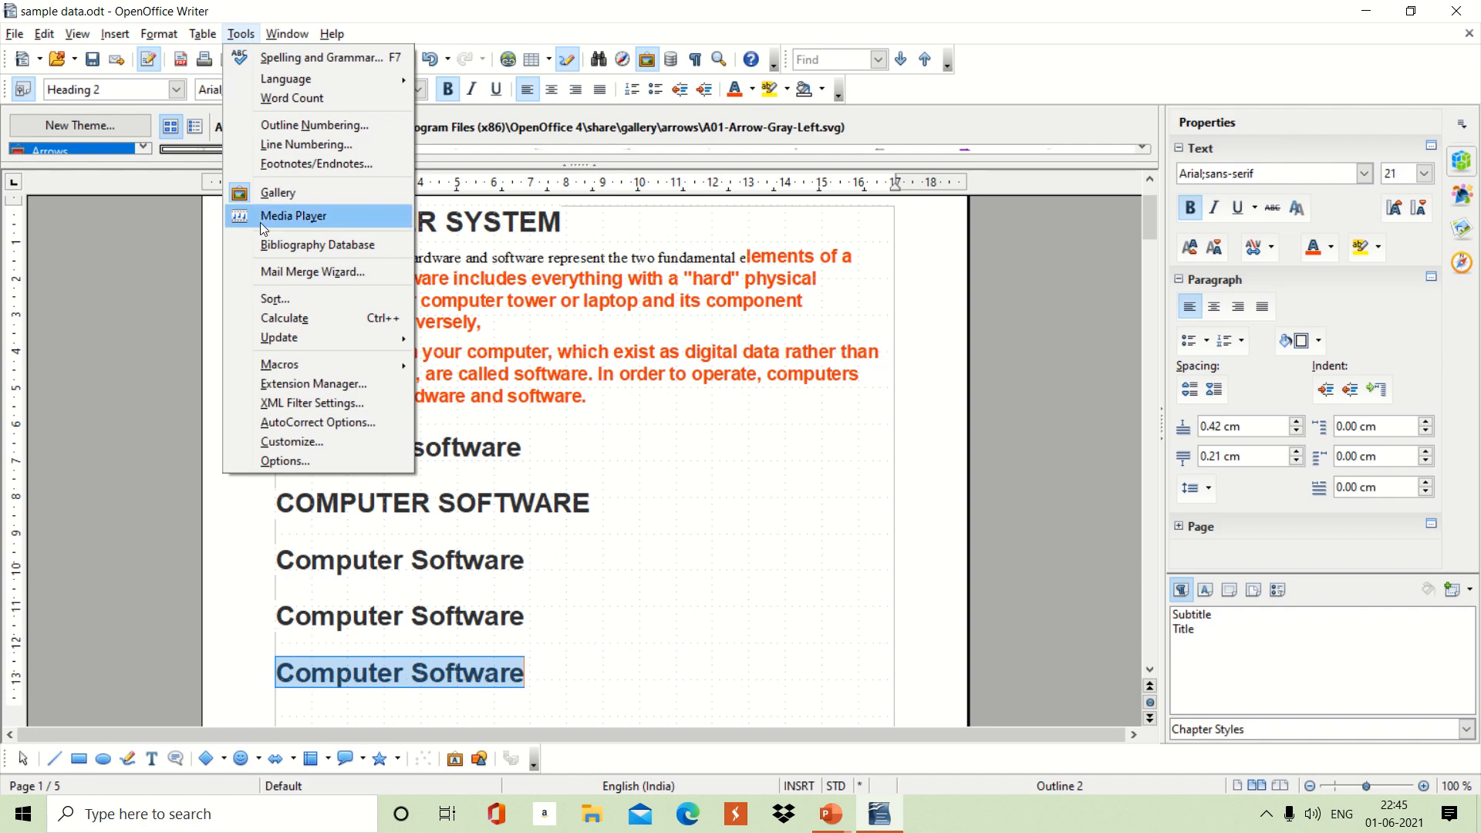
left_click(298, 421)
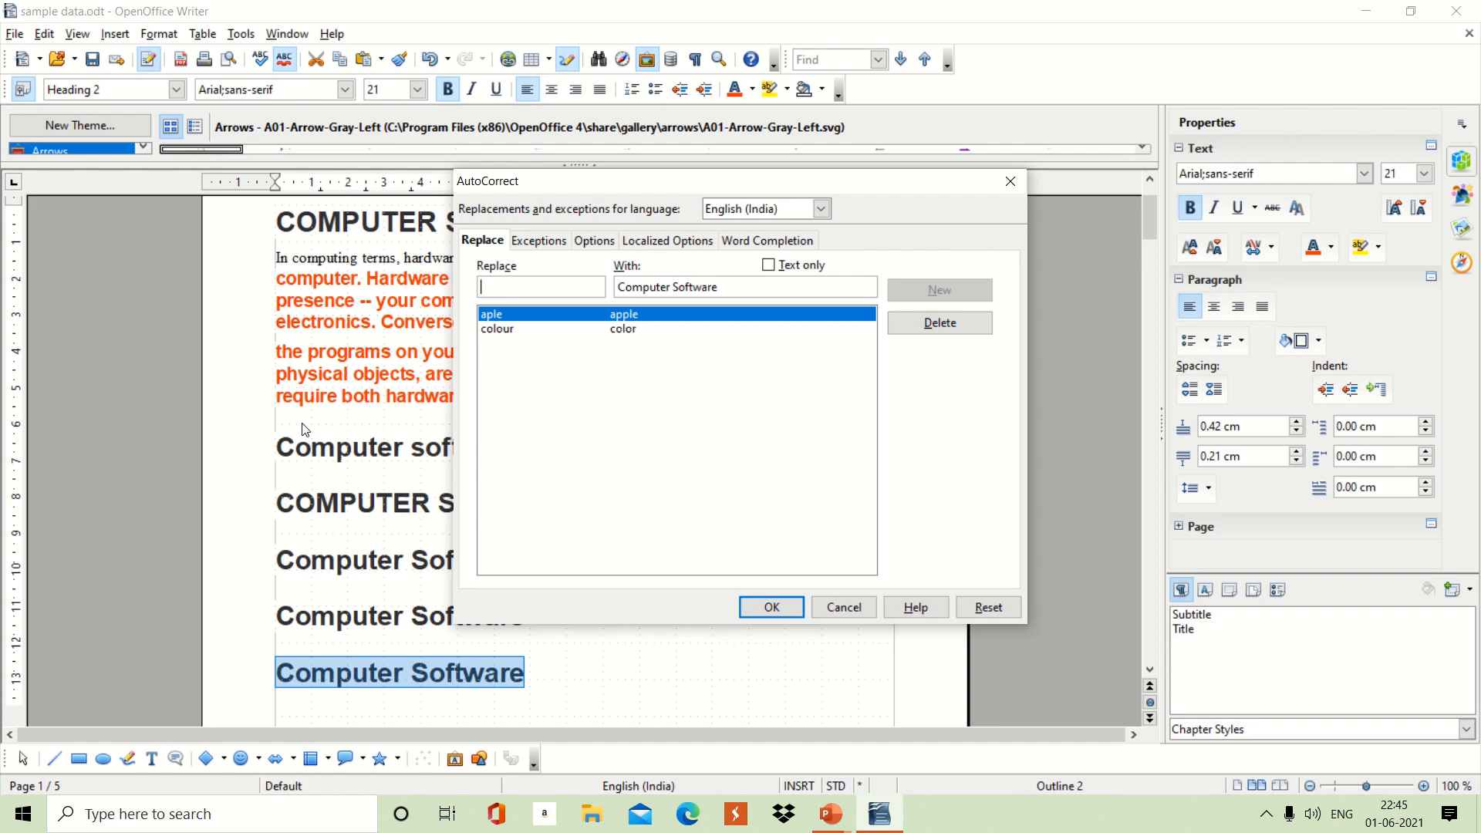
left_click(1011, 181)
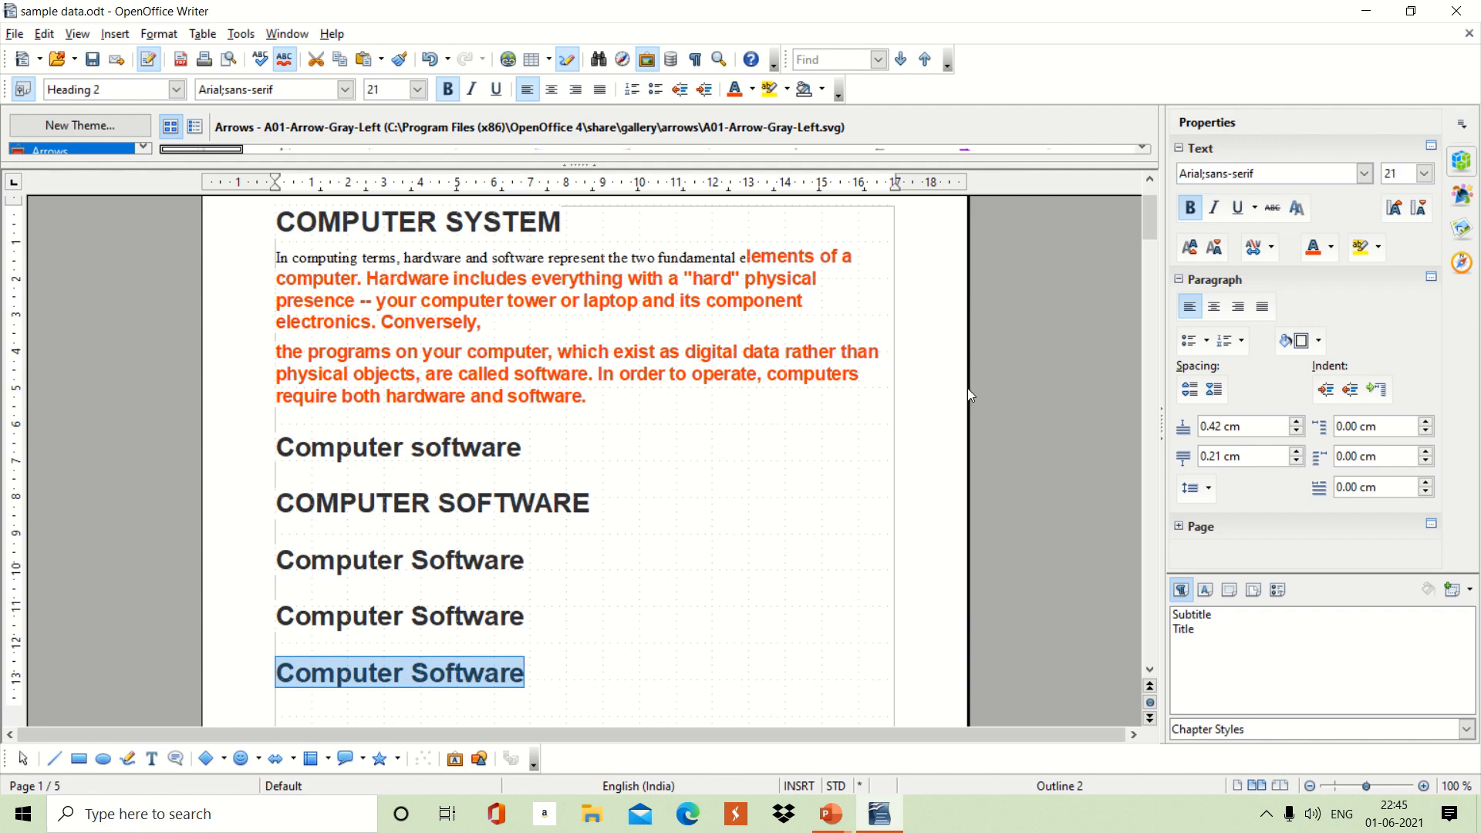
Select the closing lines from "Thank You" to "XYZ Company" on page 2 and open AutoText for them
left_click(1150, 669)
left_click(1149, 669)
left_click(1150, 669)
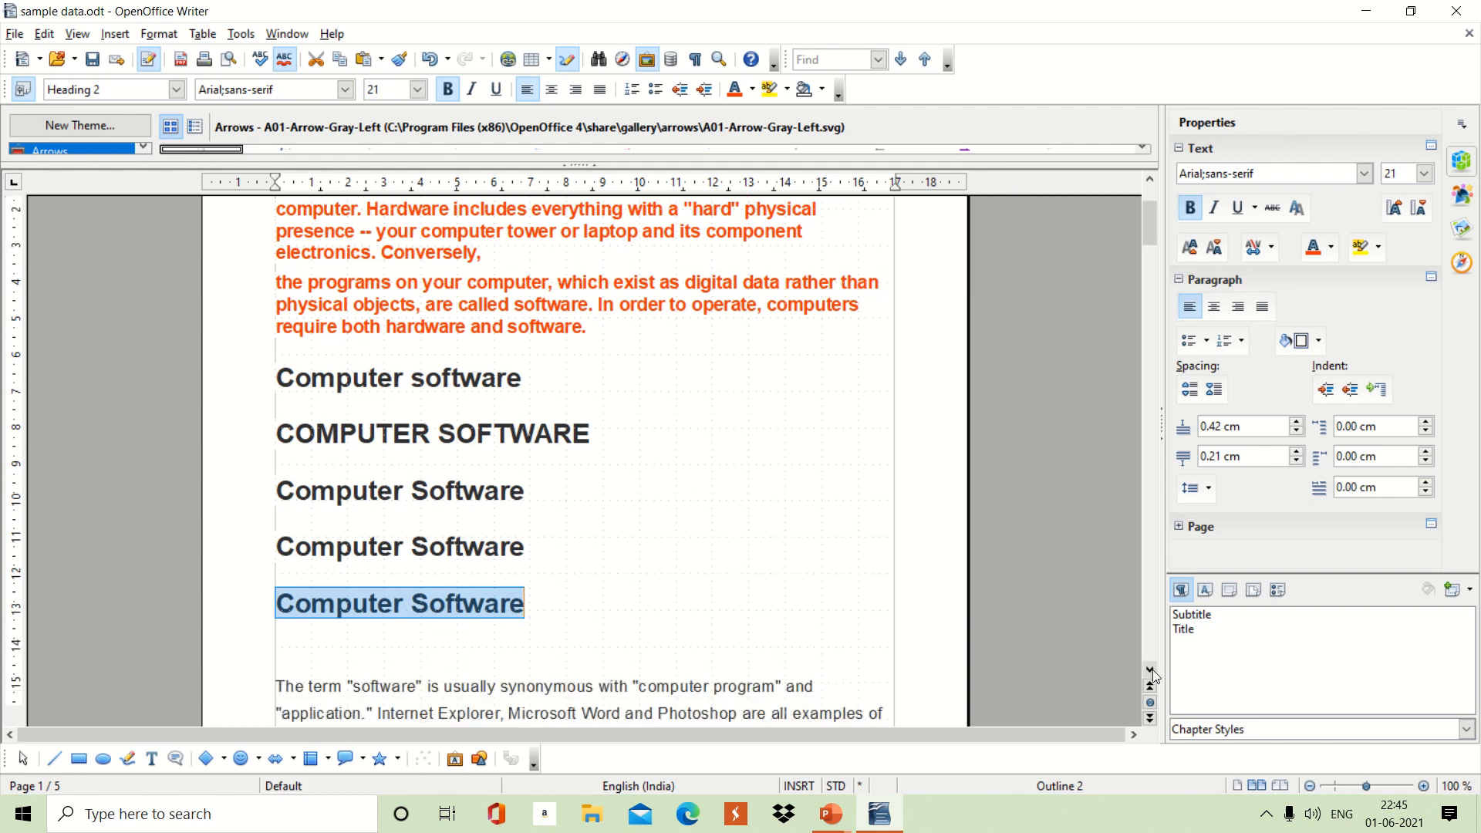
left_click(1150, 669)
left_click(1150, 670)
left_click(1150, 669)
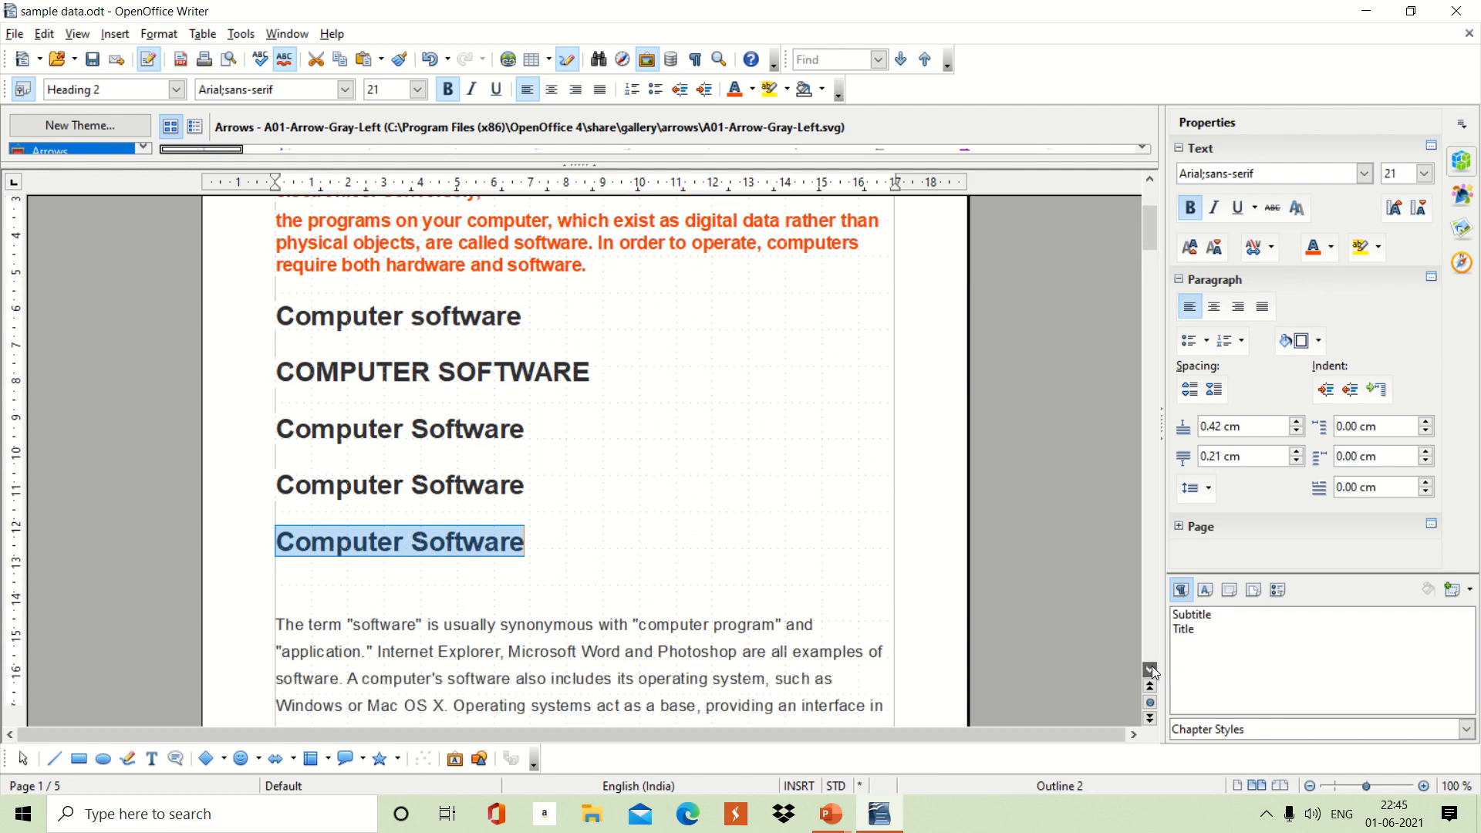
left_click(1151, 644)
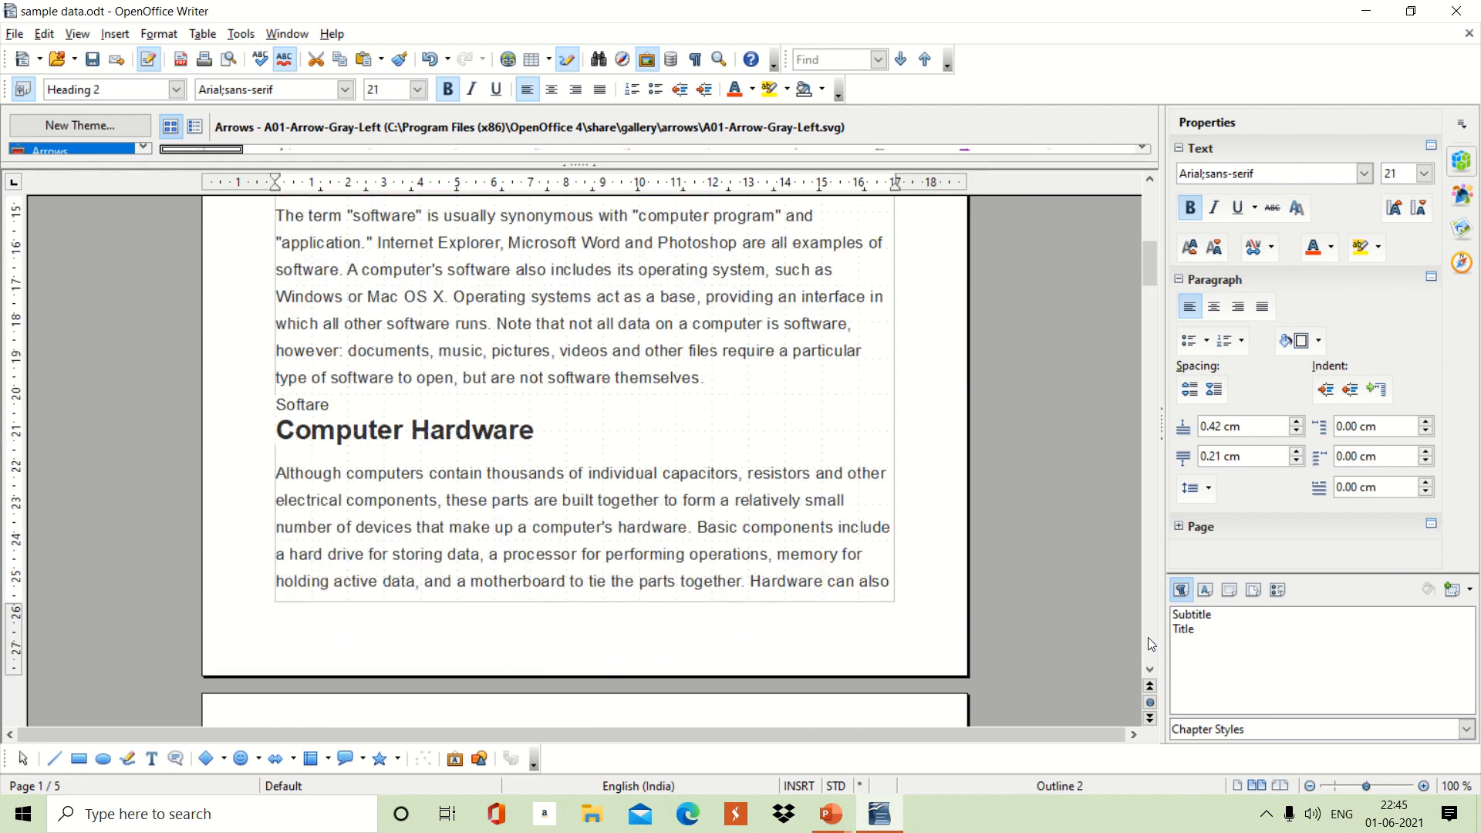
left_click(1151, 644)
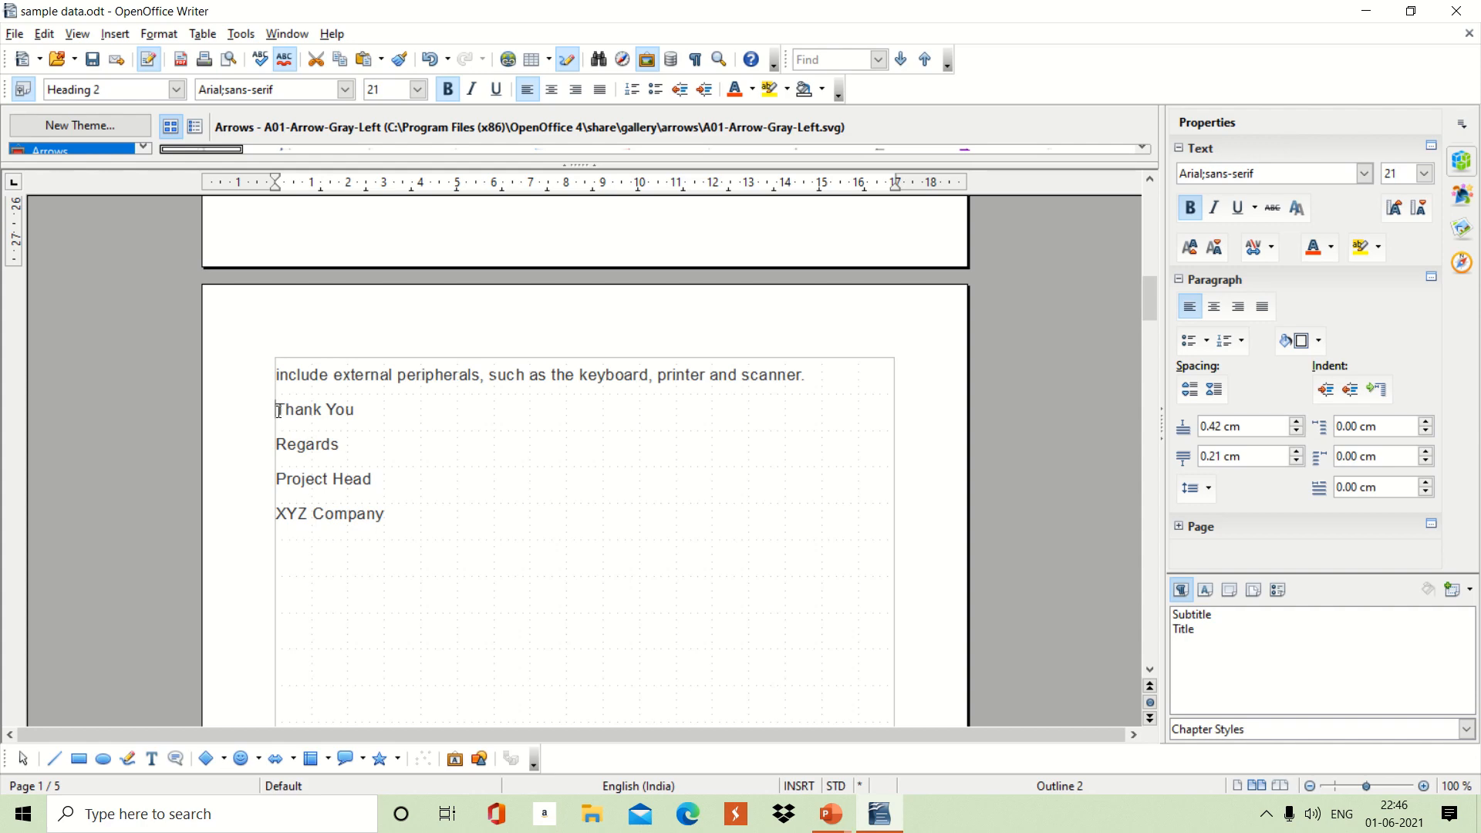
left_click_drag(275, 408, 401, 519)
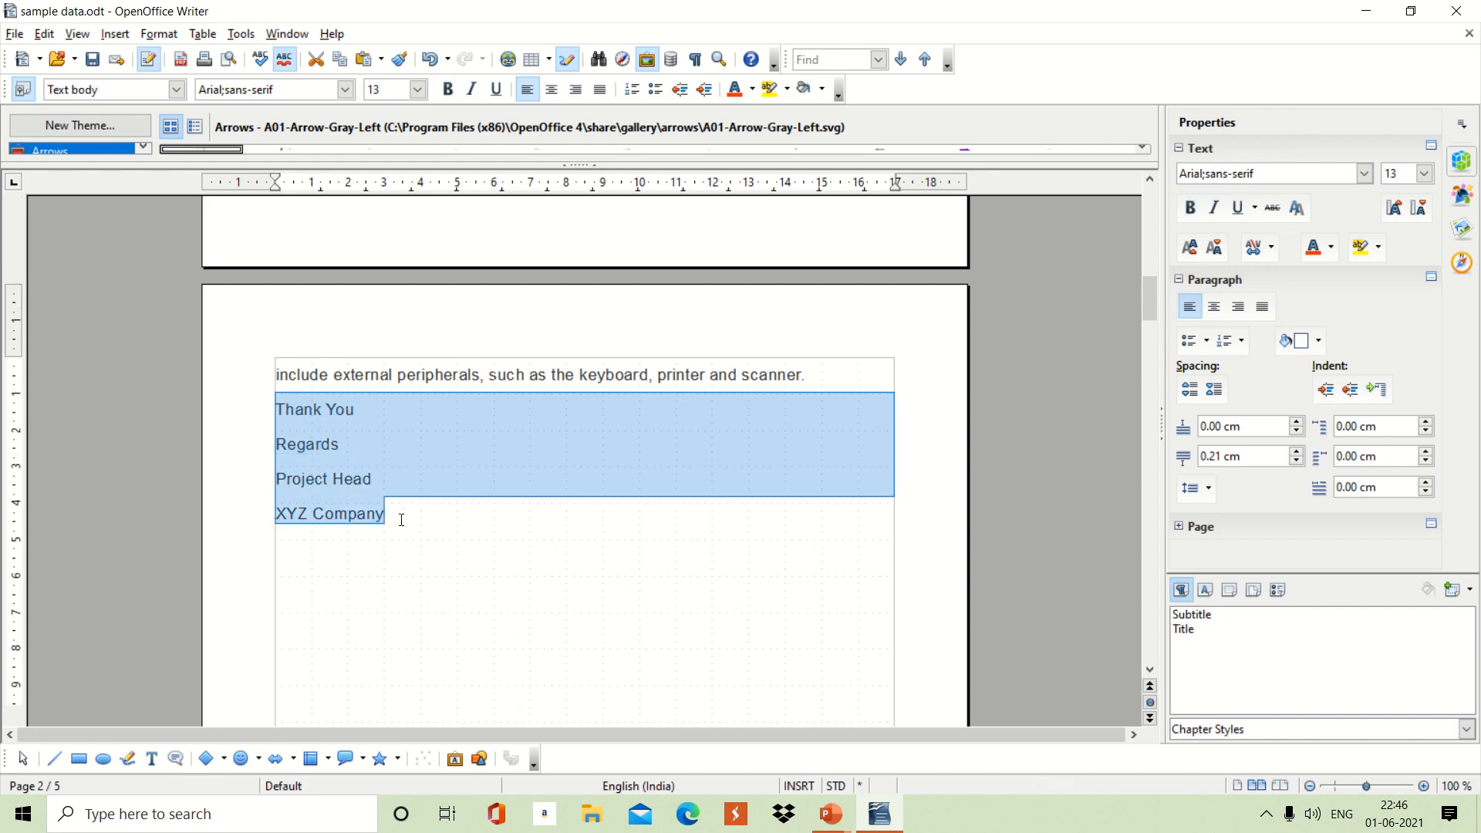
left_click(44, 34)
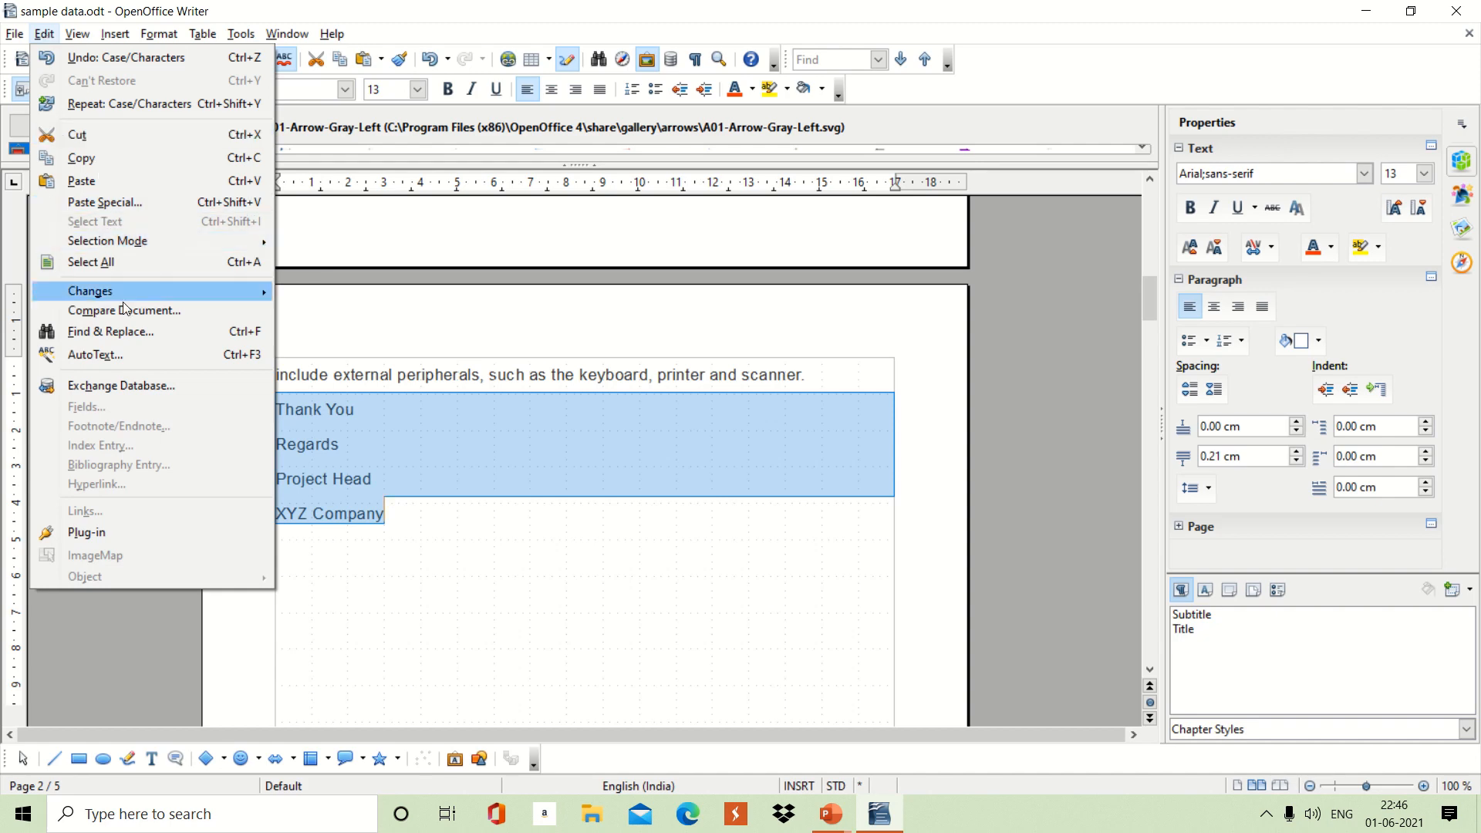
left_click(108, 355)
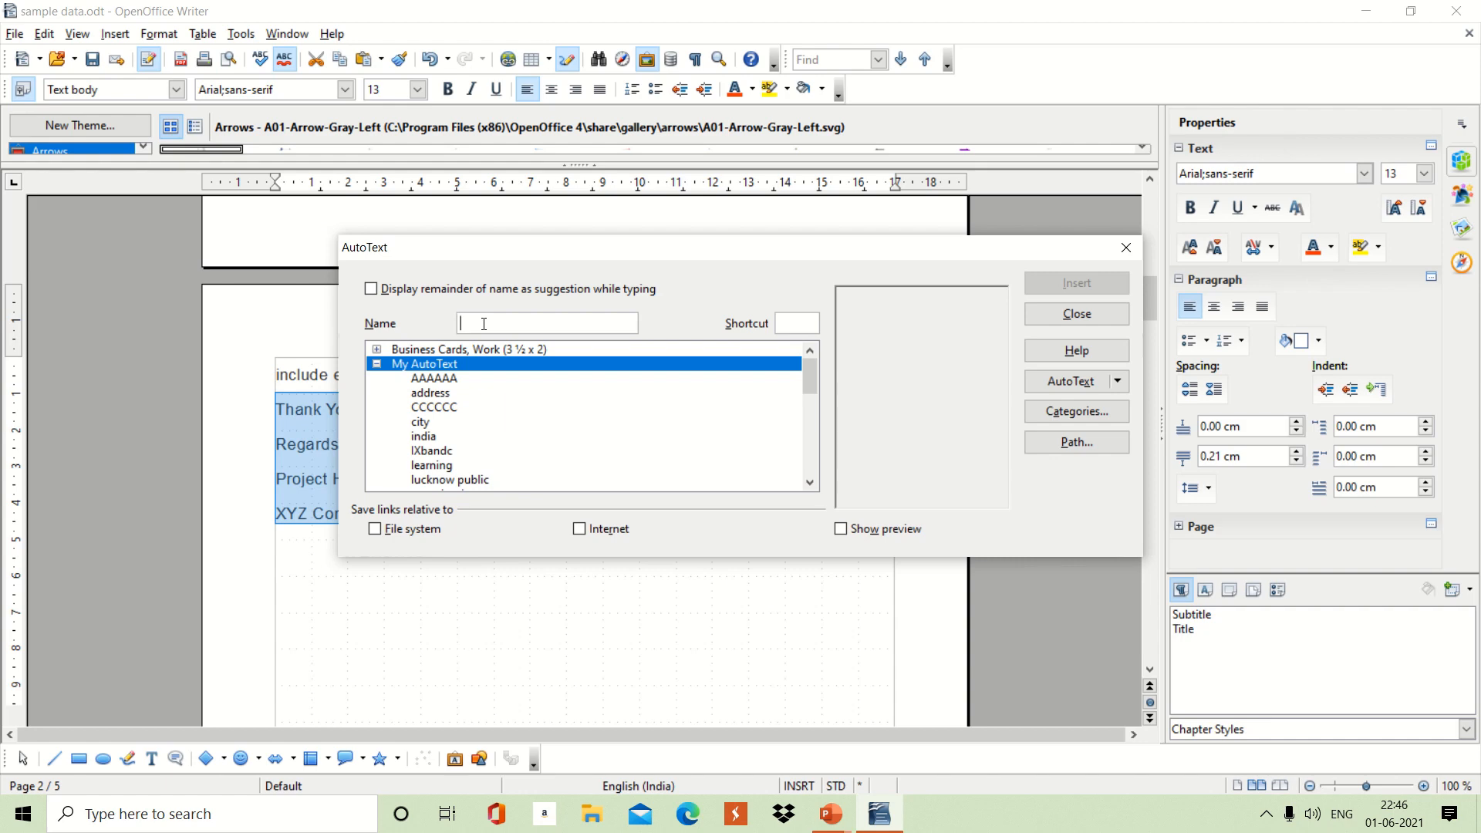
Save the selected closing lines as a text-only AutoText entry named "sample" with the shortcut "end" in My AutoText
type("sample")
left_click(795, 324)
key("BackSpace")
type("nt")
key("BackSpace")
type("end")
left_click(1117, 382)
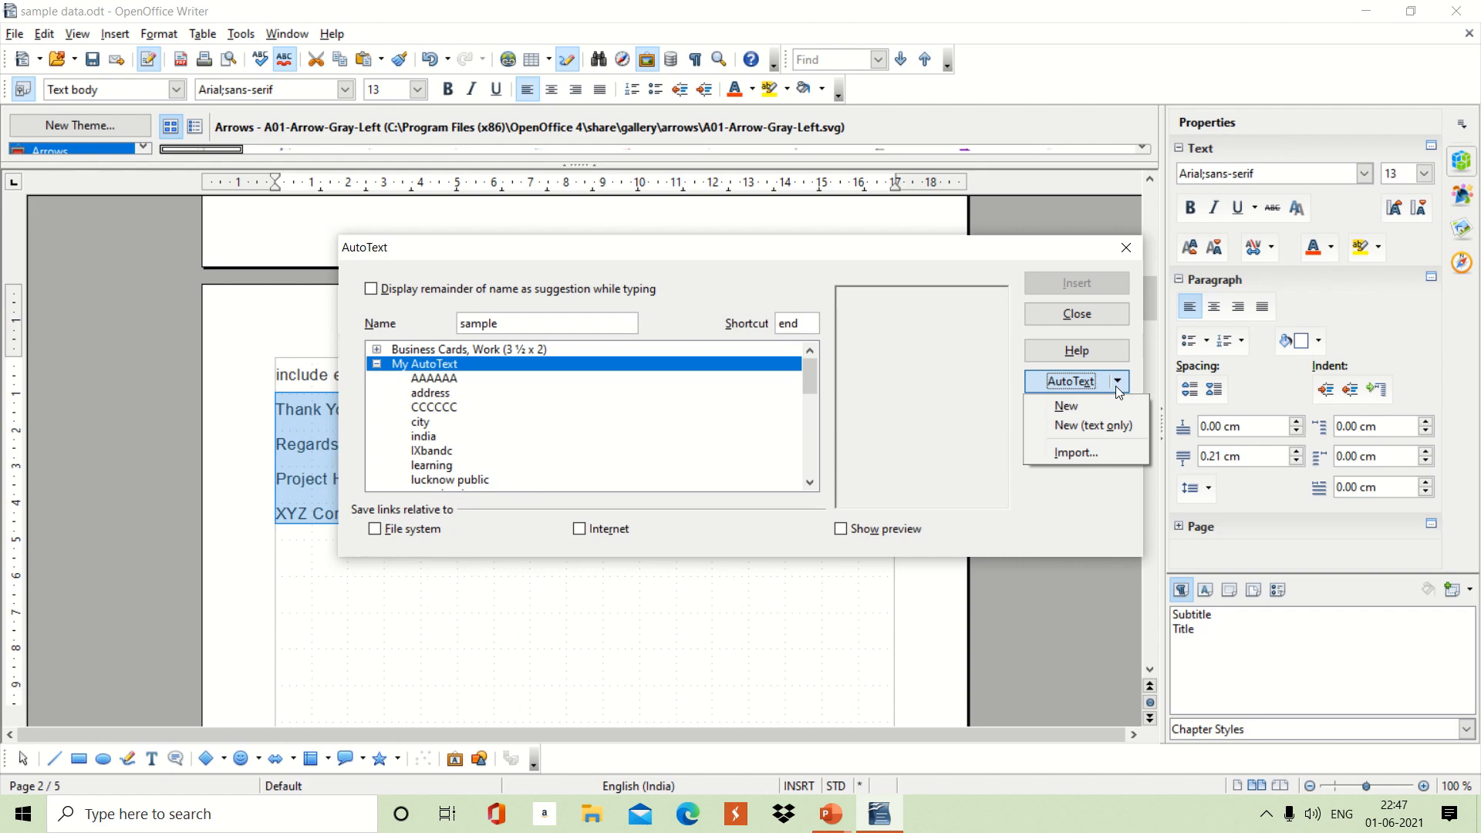
left_click(1067, 429)
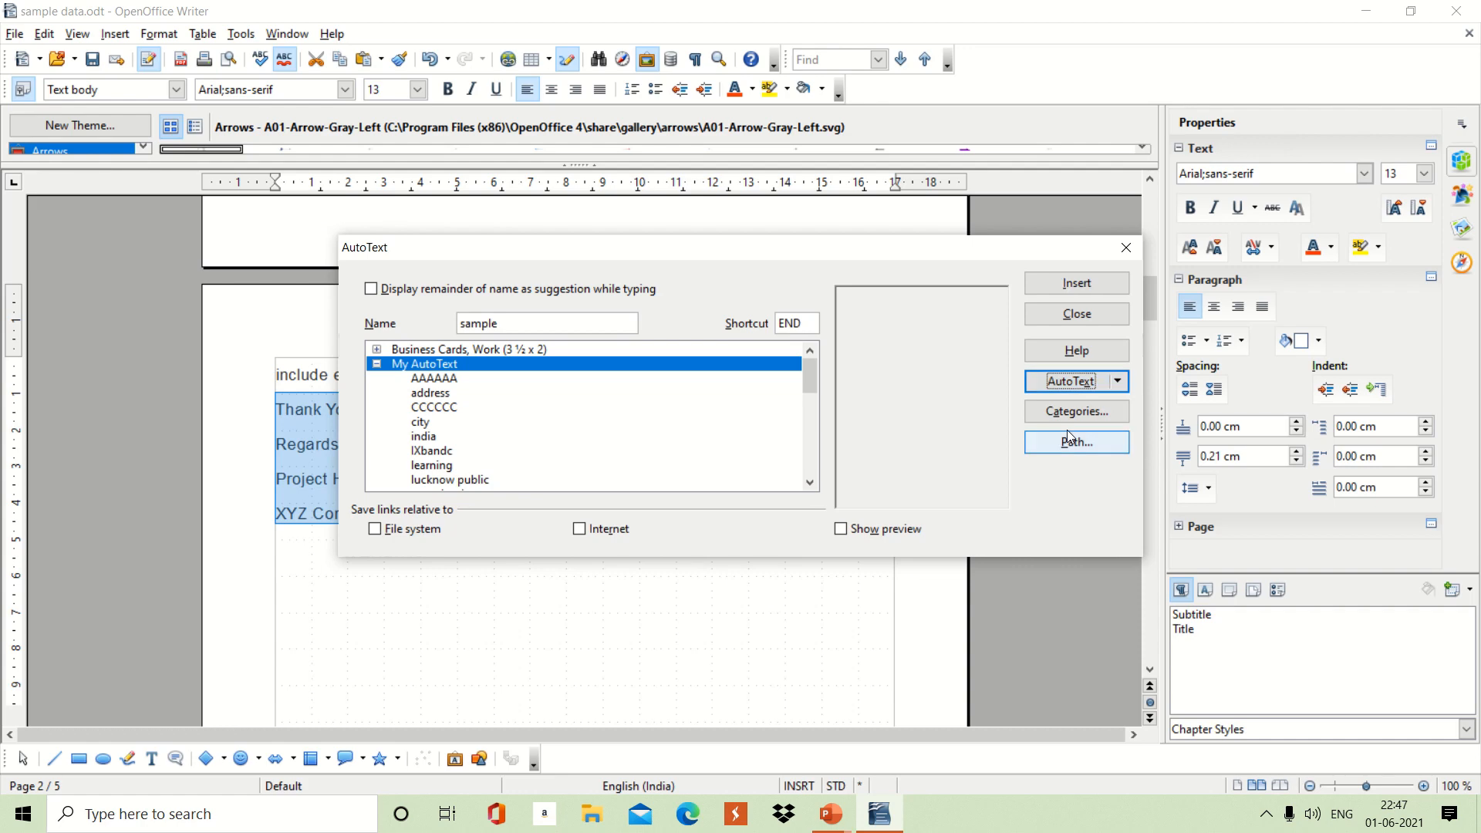
left_click(1072, 313)
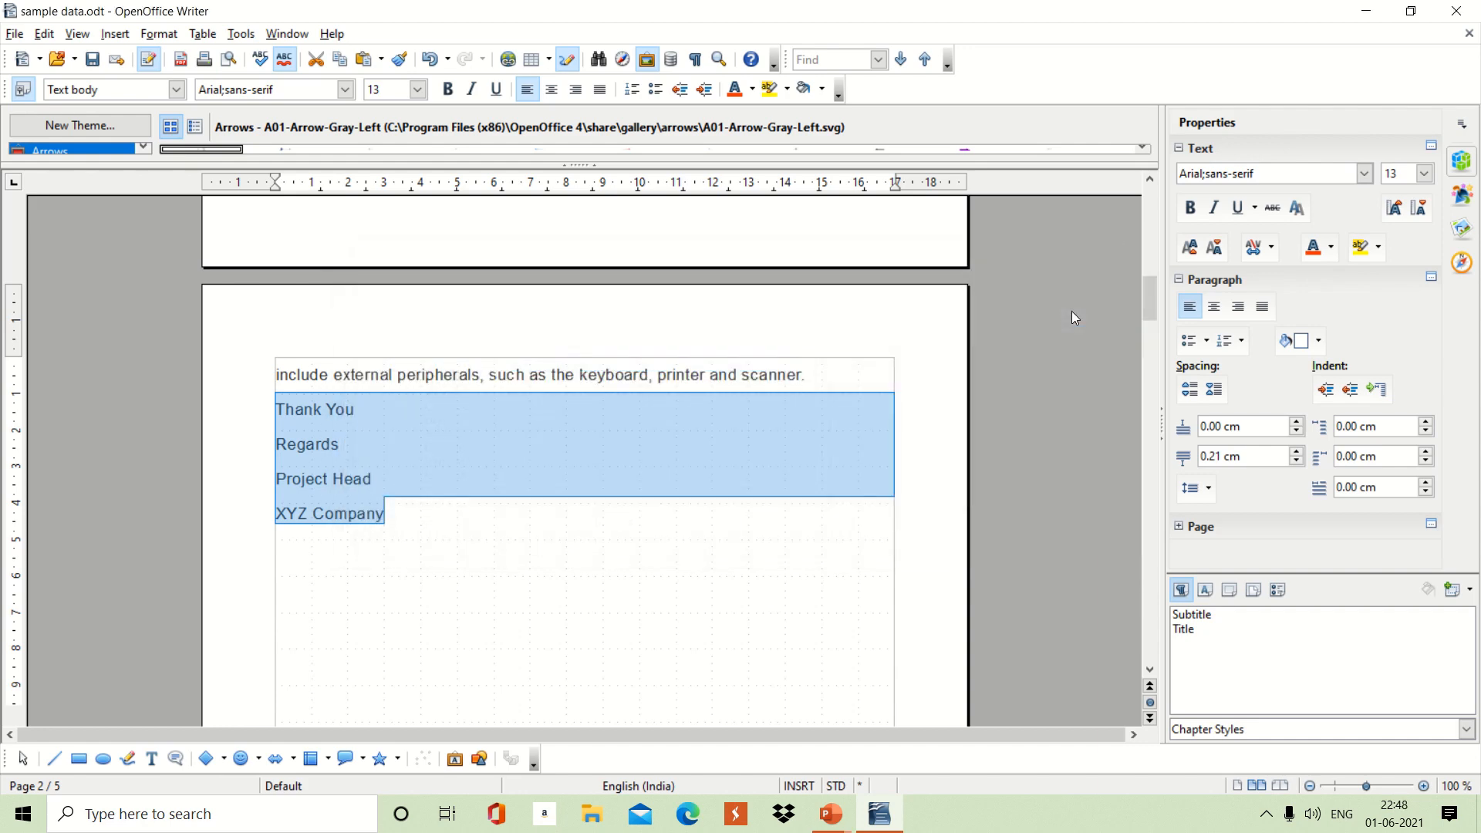
Insert the AutoText entry with the shortcut "end" below the "XYZ Company" line
left_click(473, 524)
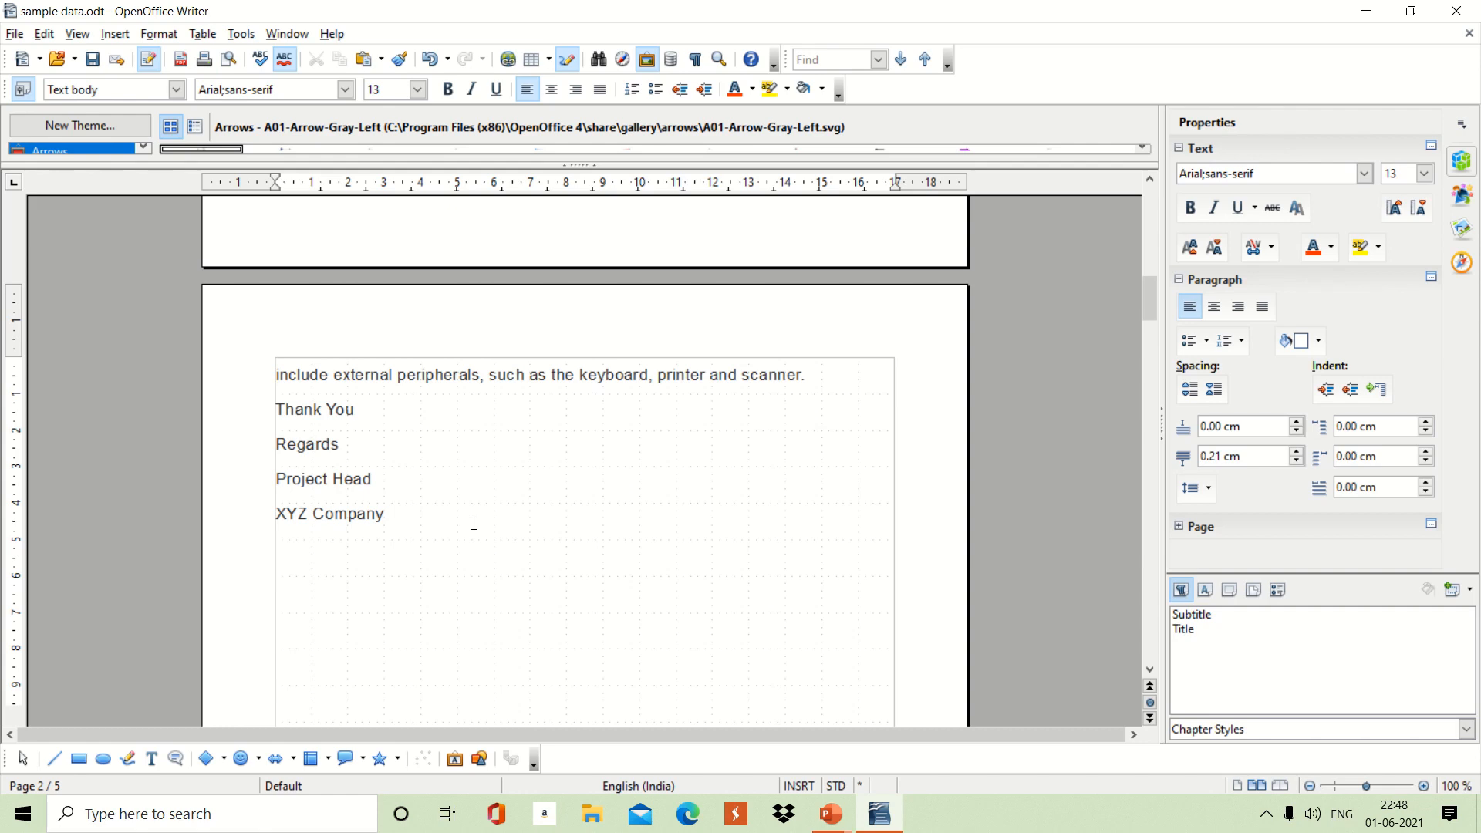
type("end")
key("F3")
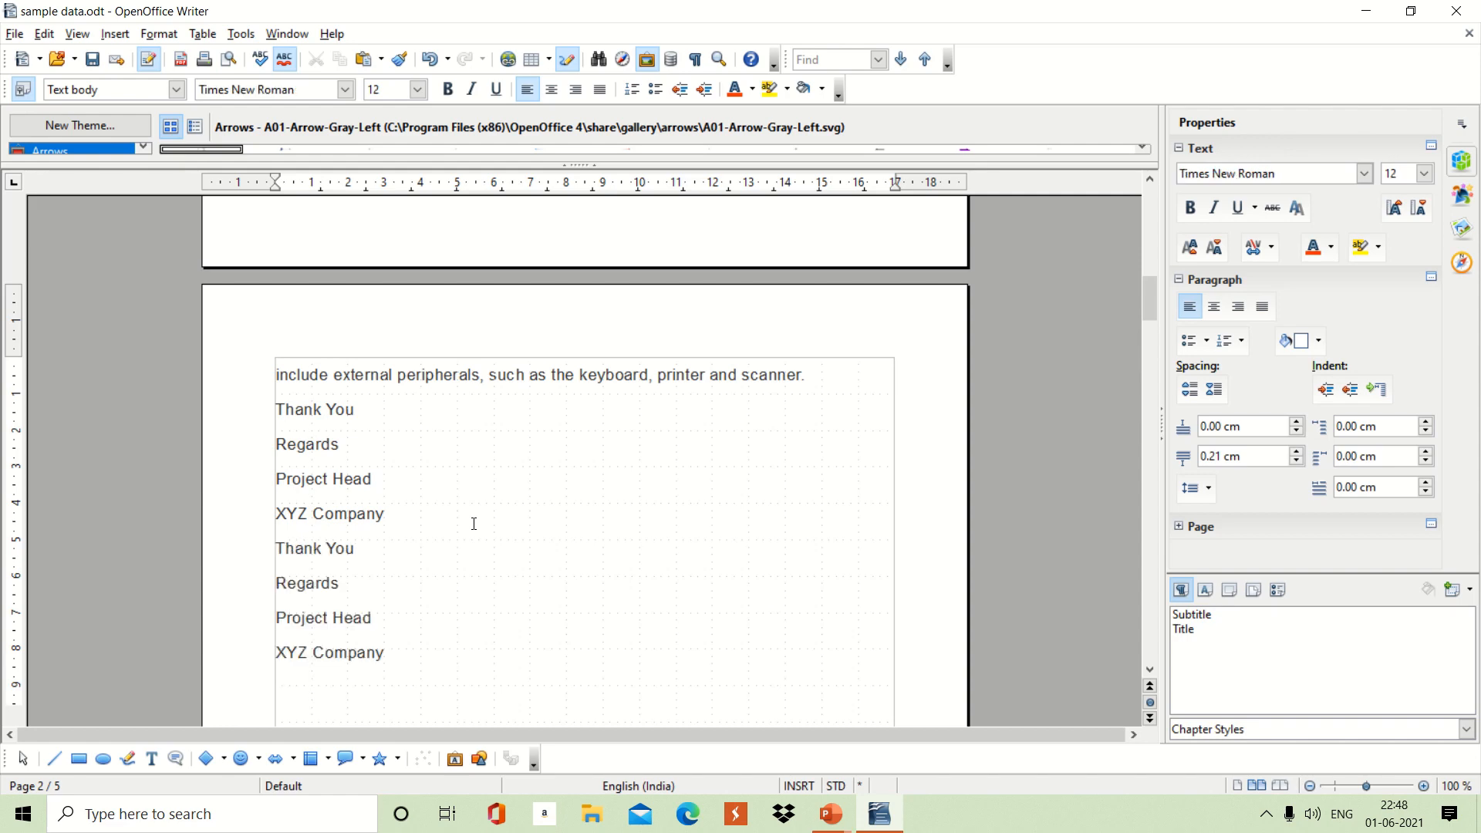
Add blank lines below the inserted closing and expand the "end" AutoText shortcut once more
scroll(474, 524, "down", 3)
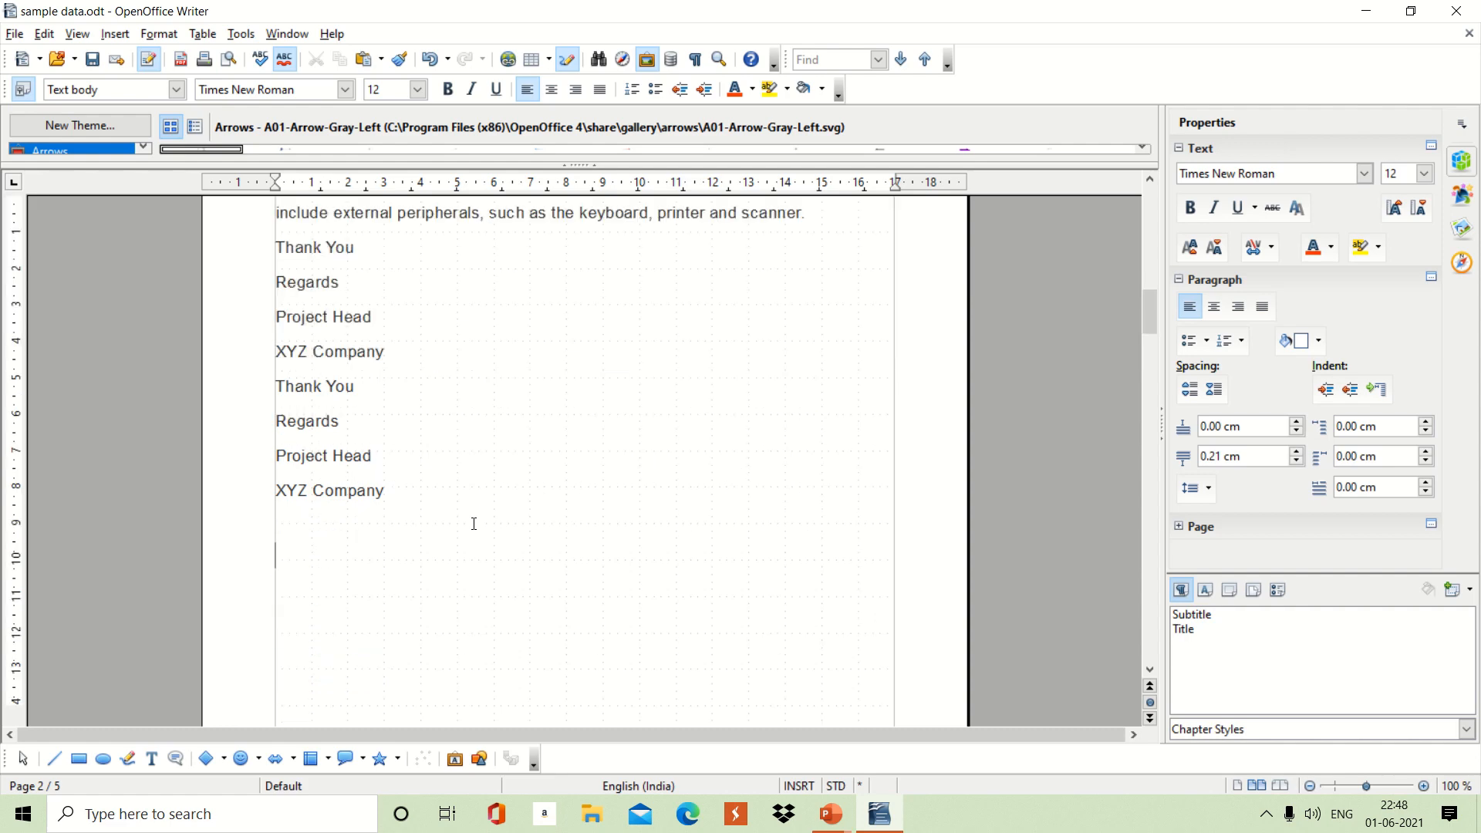
key("Return")
key("Return")
key("Return")
type("end")
key("F3")
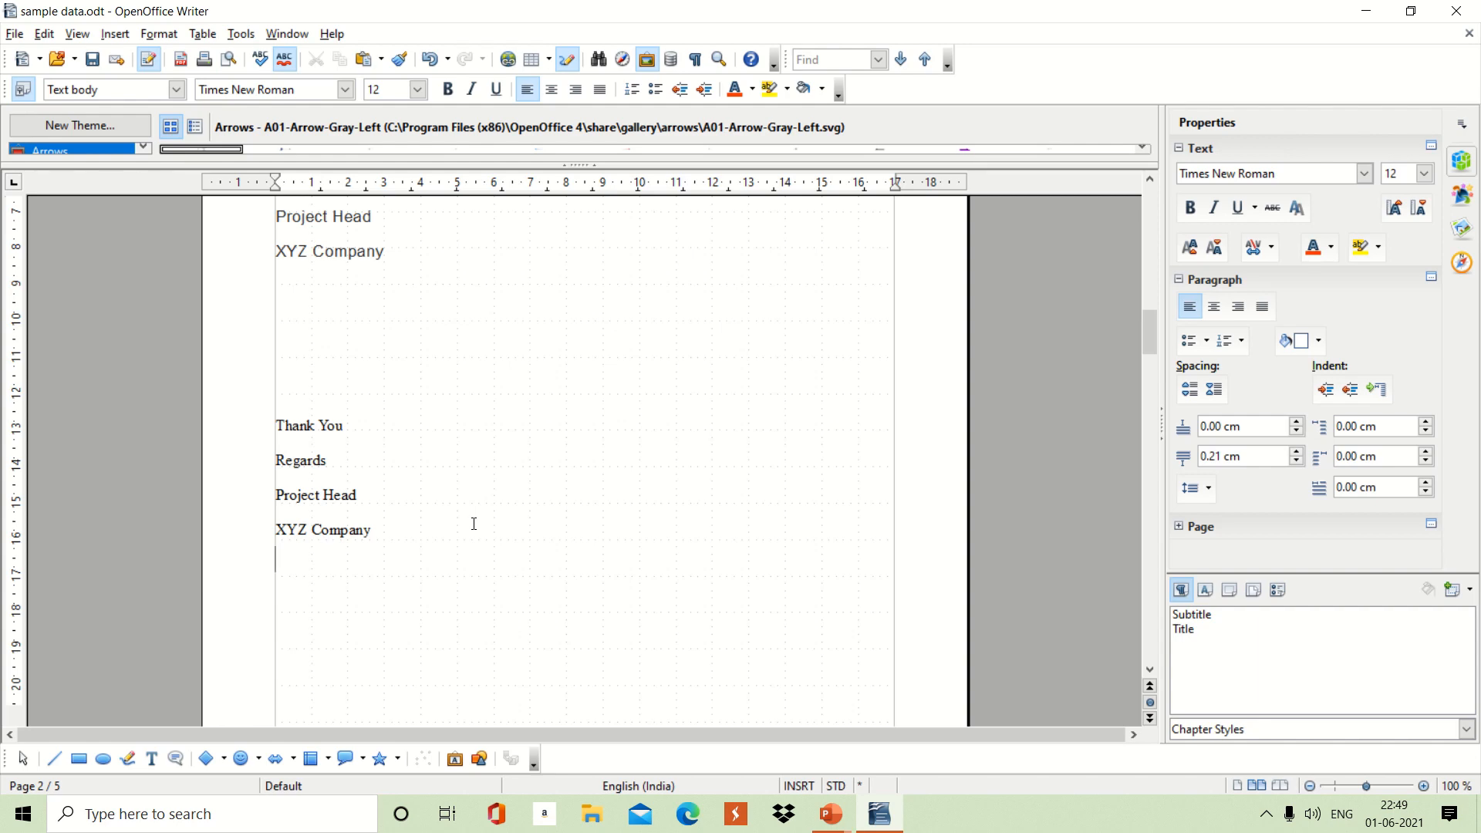
Switch to the PowerPoint slide show and advance to the slide on Grammar and Spell Check and Break
left_click(1363, 12)
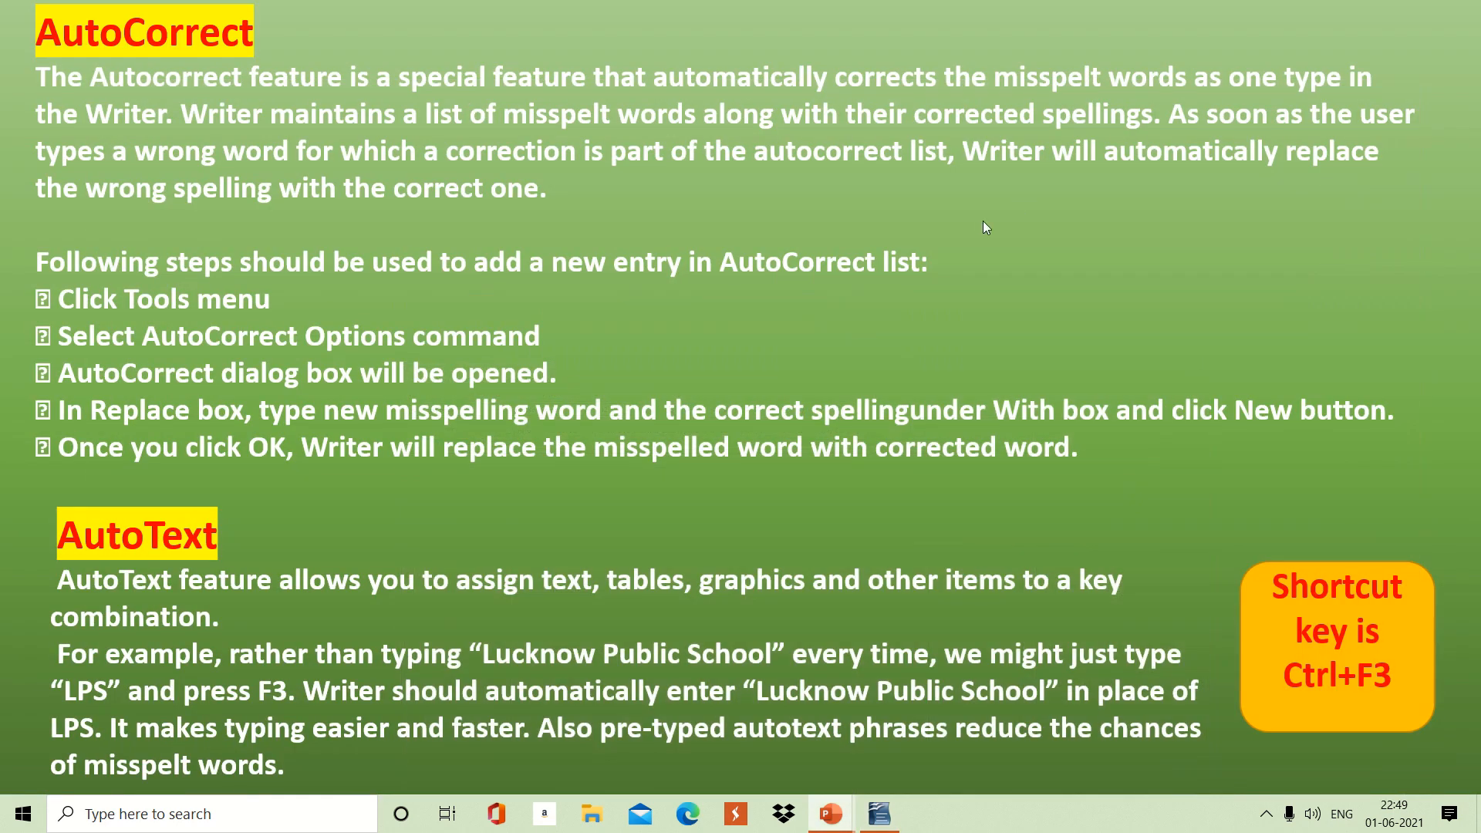
left_click(919, 259)
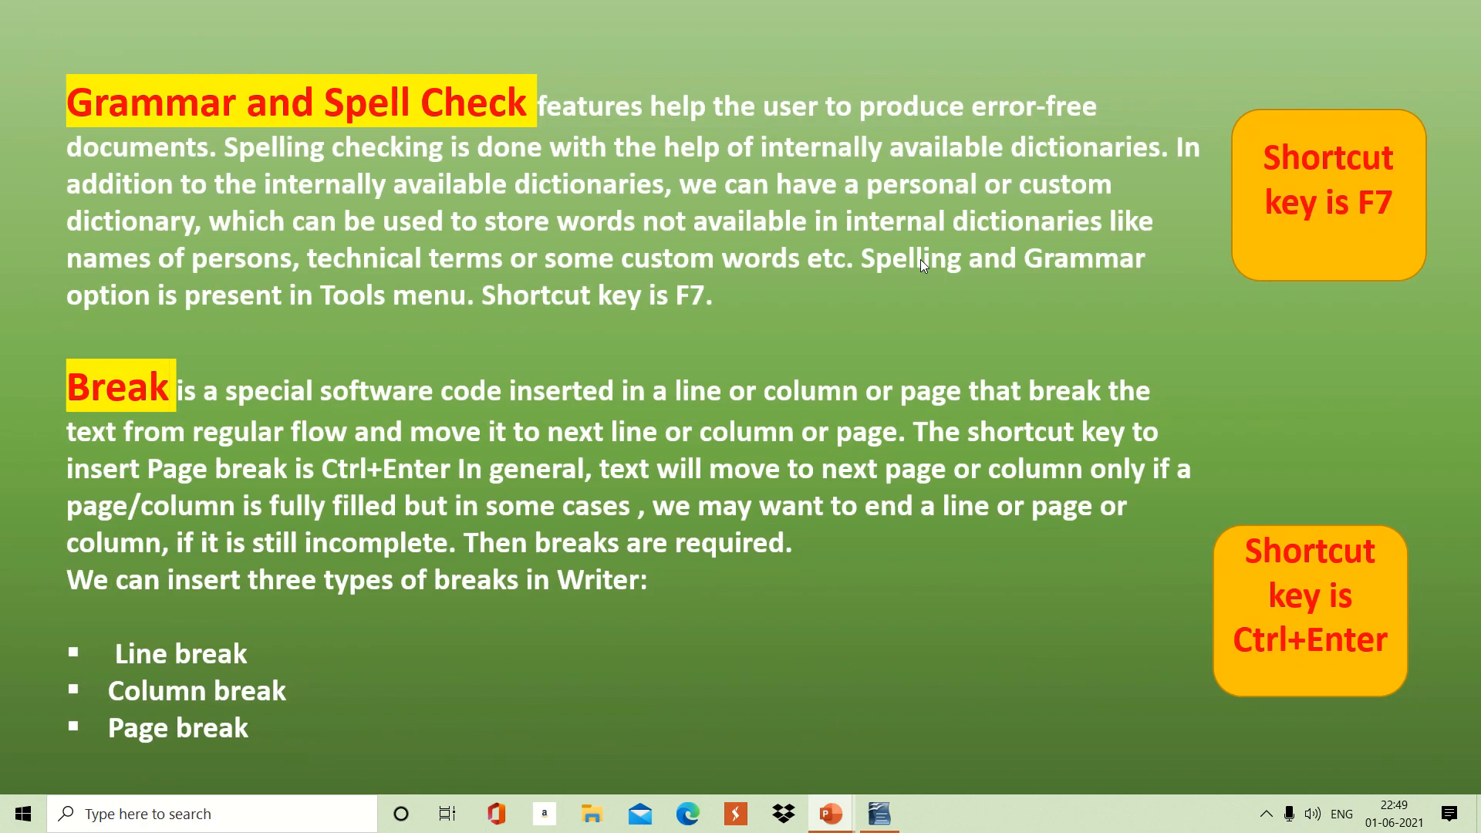
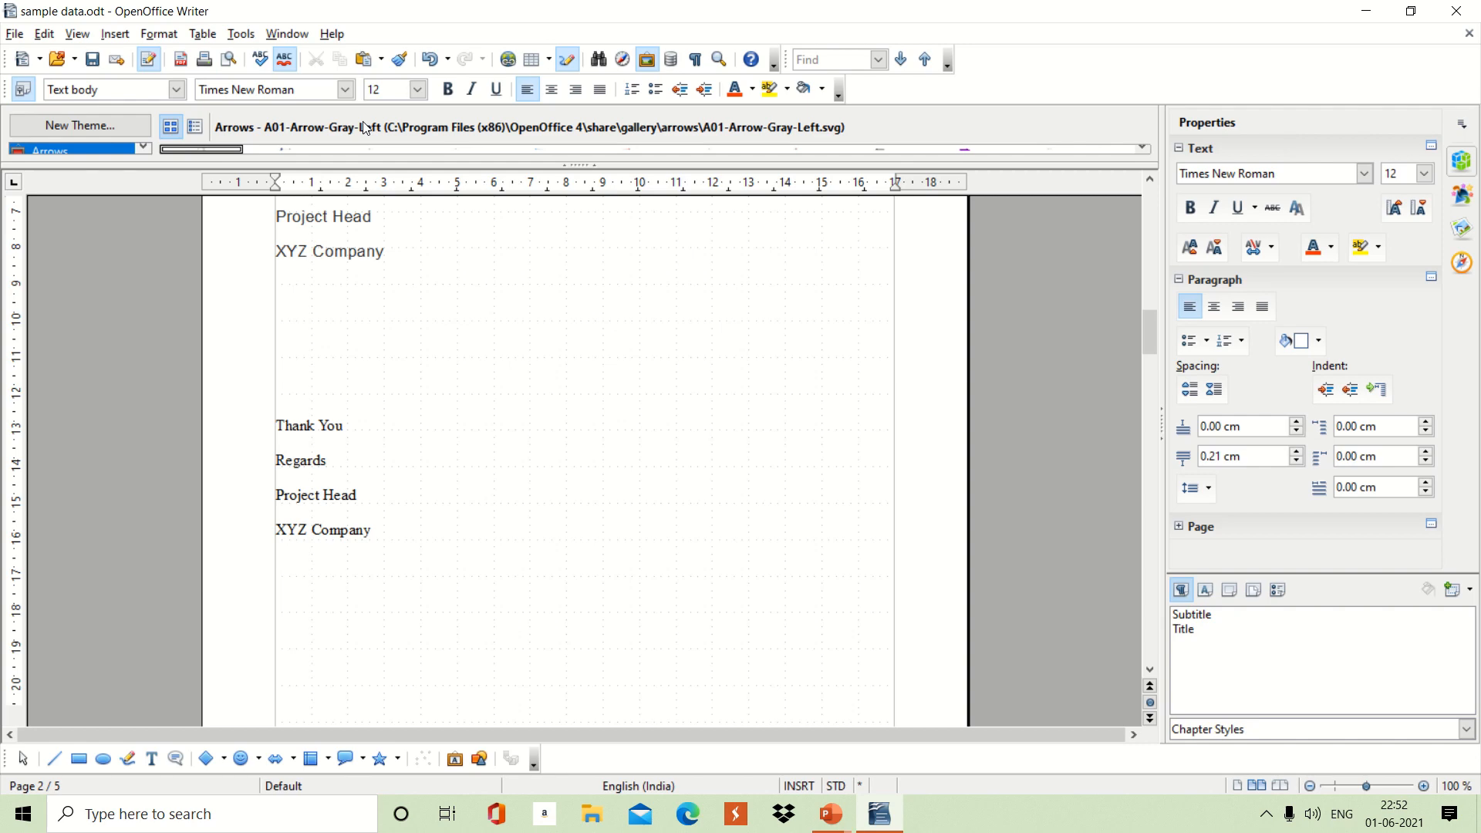
Insert a table named "classIXA" with three columns and one row below the last closing lines
left_click(114, 35)
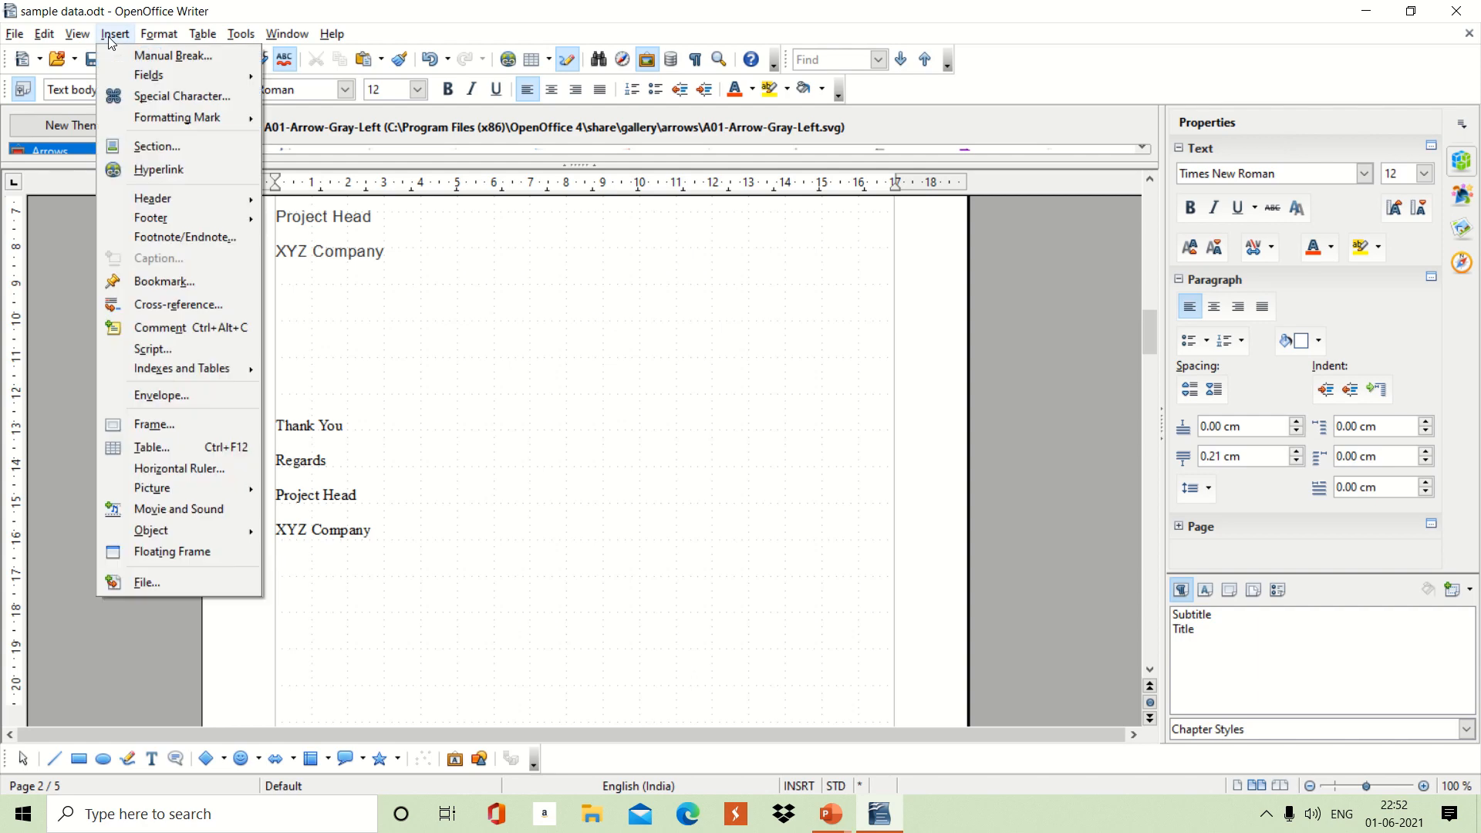
left_click(147, 448)
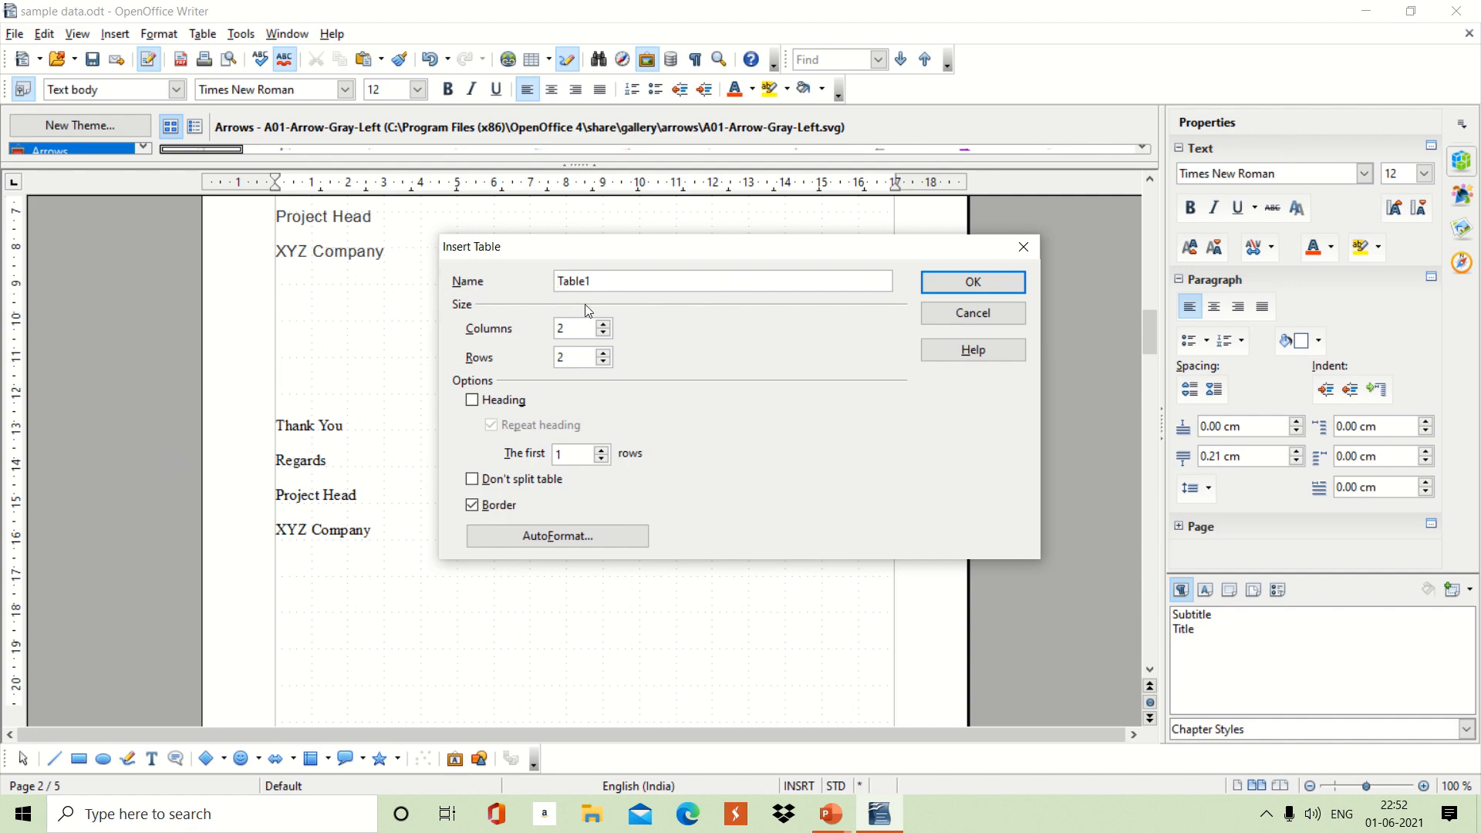
left_click(601, 281)
key("BackSpace")
key("BackSpace")
key("BackSpace")
key("BackSpace")
key("BackSpace")
key("BackSpace")
type("class")
type("IXA")
left_click(603, 327)
left_click(951, 284)
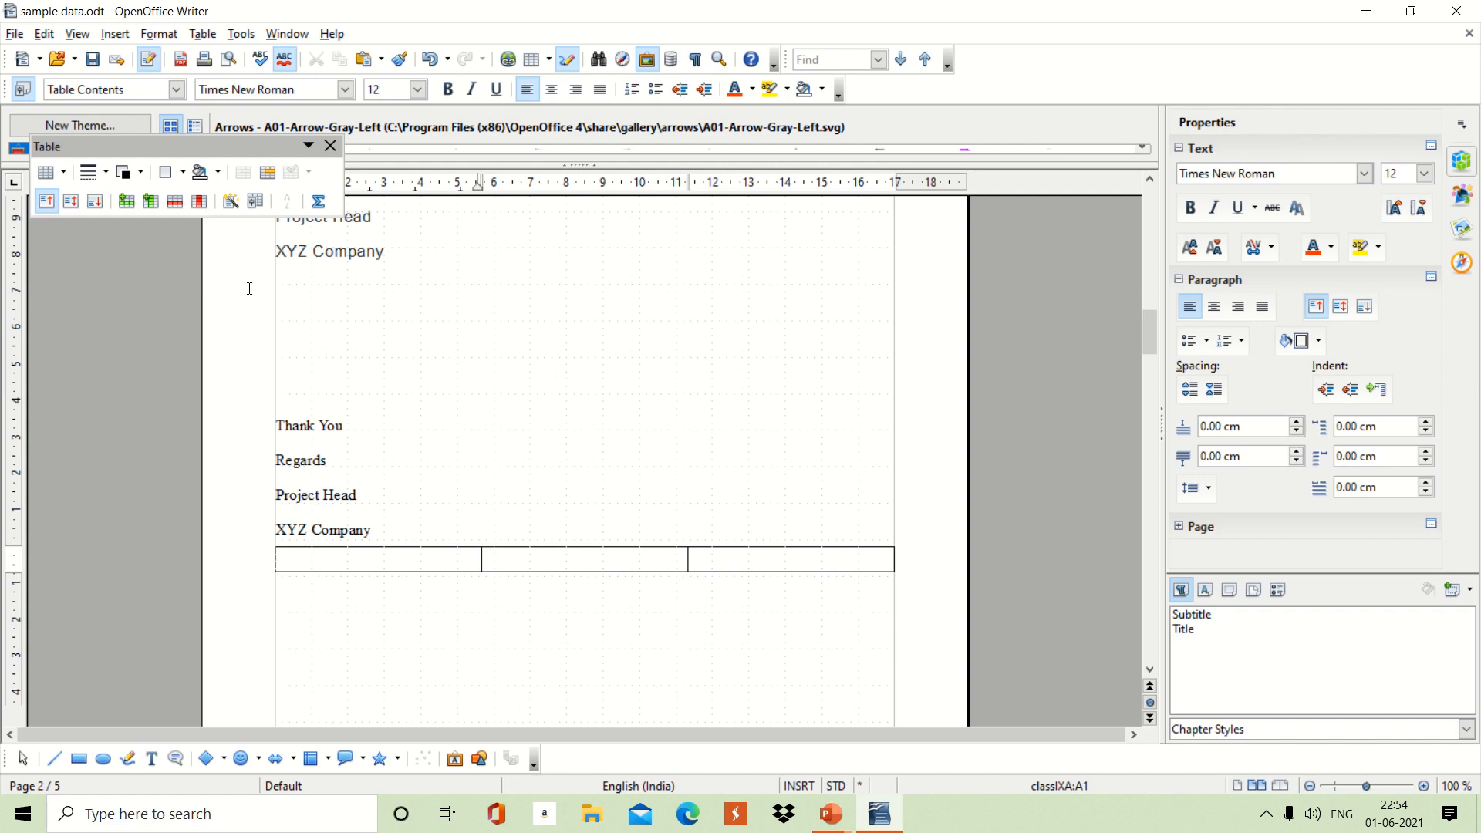
Fill the table's first row with the headings "Th", "Pr" and "Total"
type("Th")
key("Tab")
type("Pr")
key("Tab")
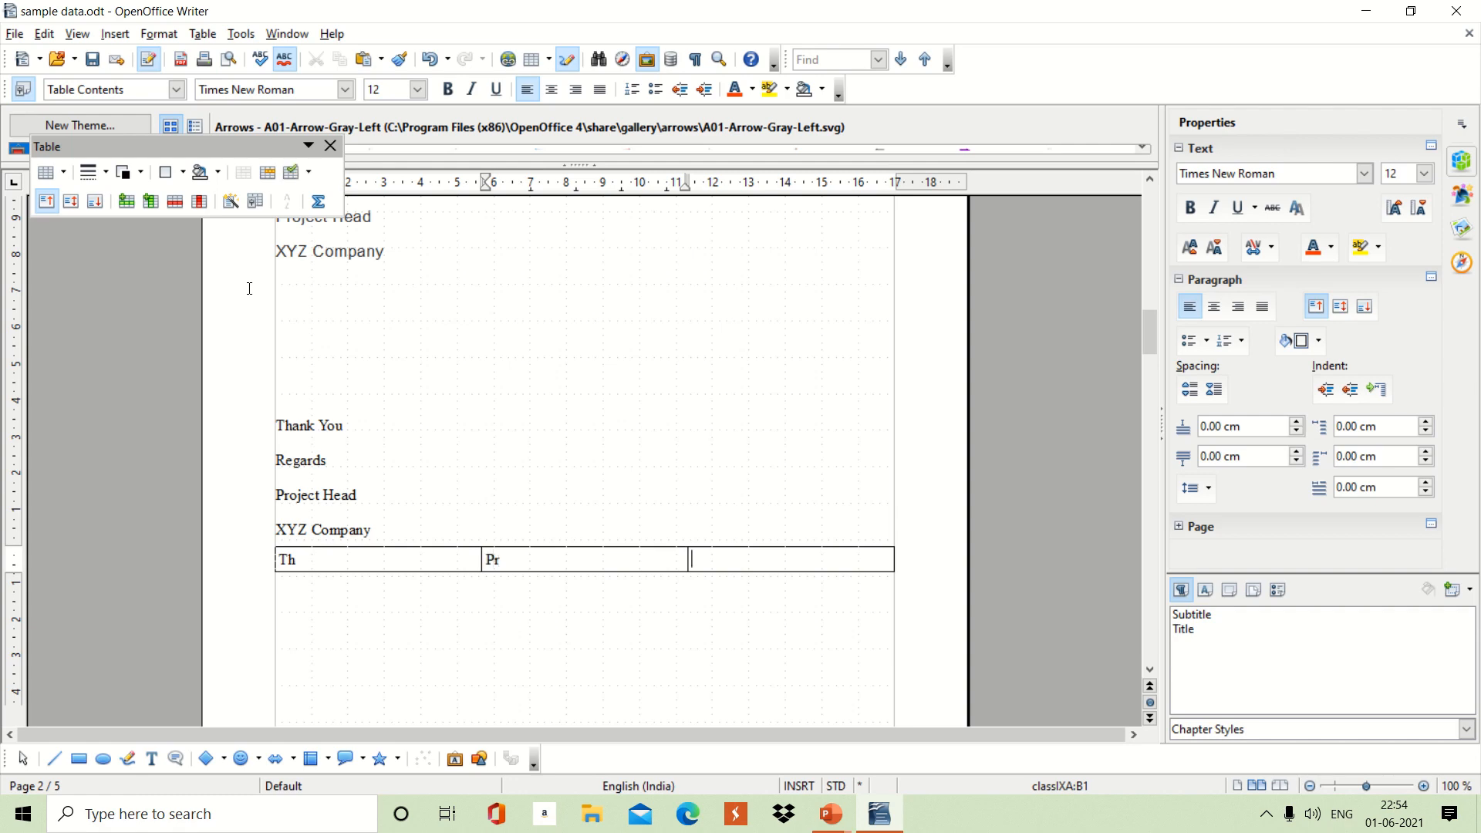
type("Total")
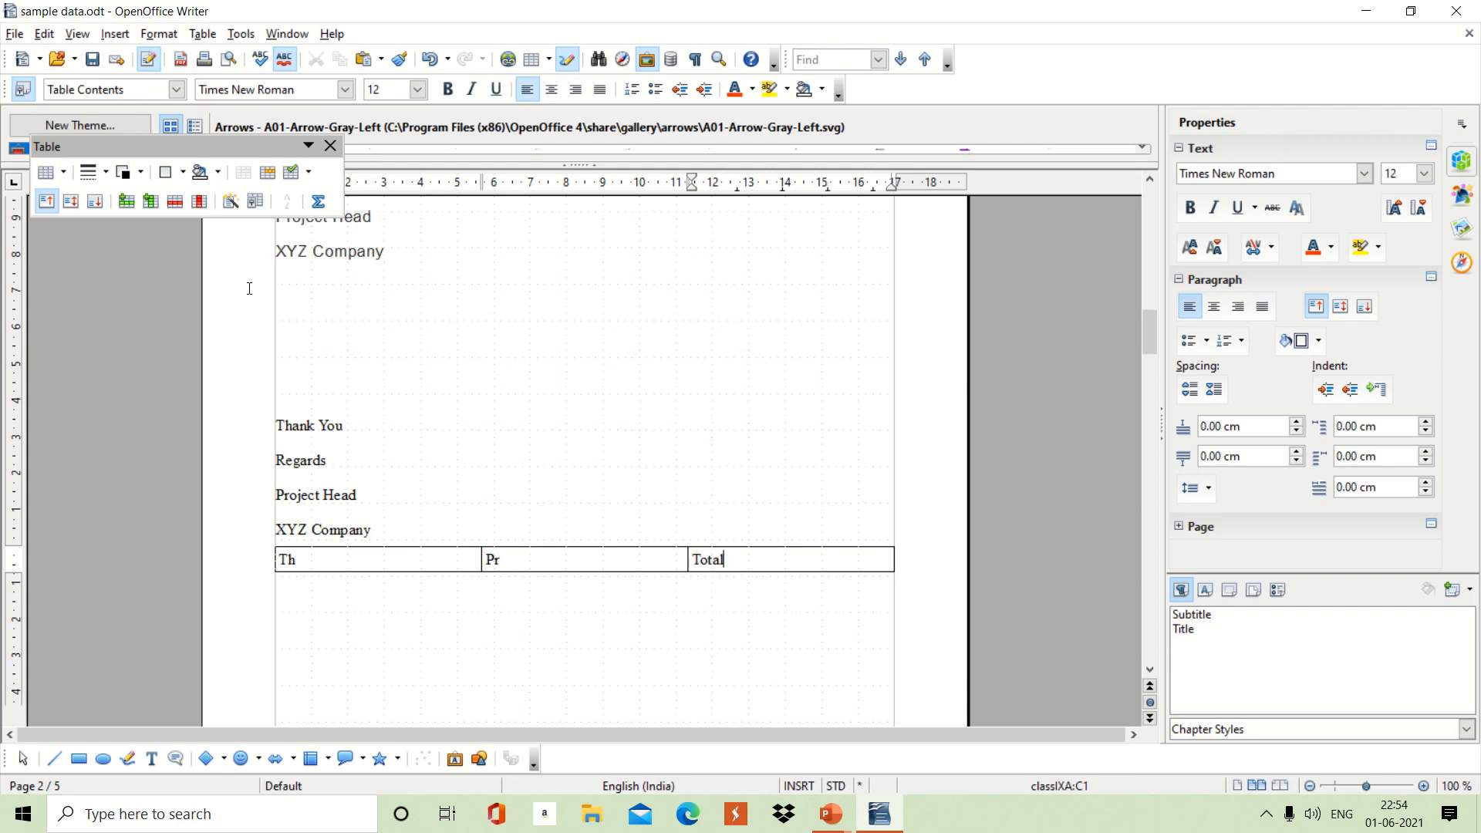
Add a second row containing 20, 20 and 40, and append an empty third row
key("Tab")
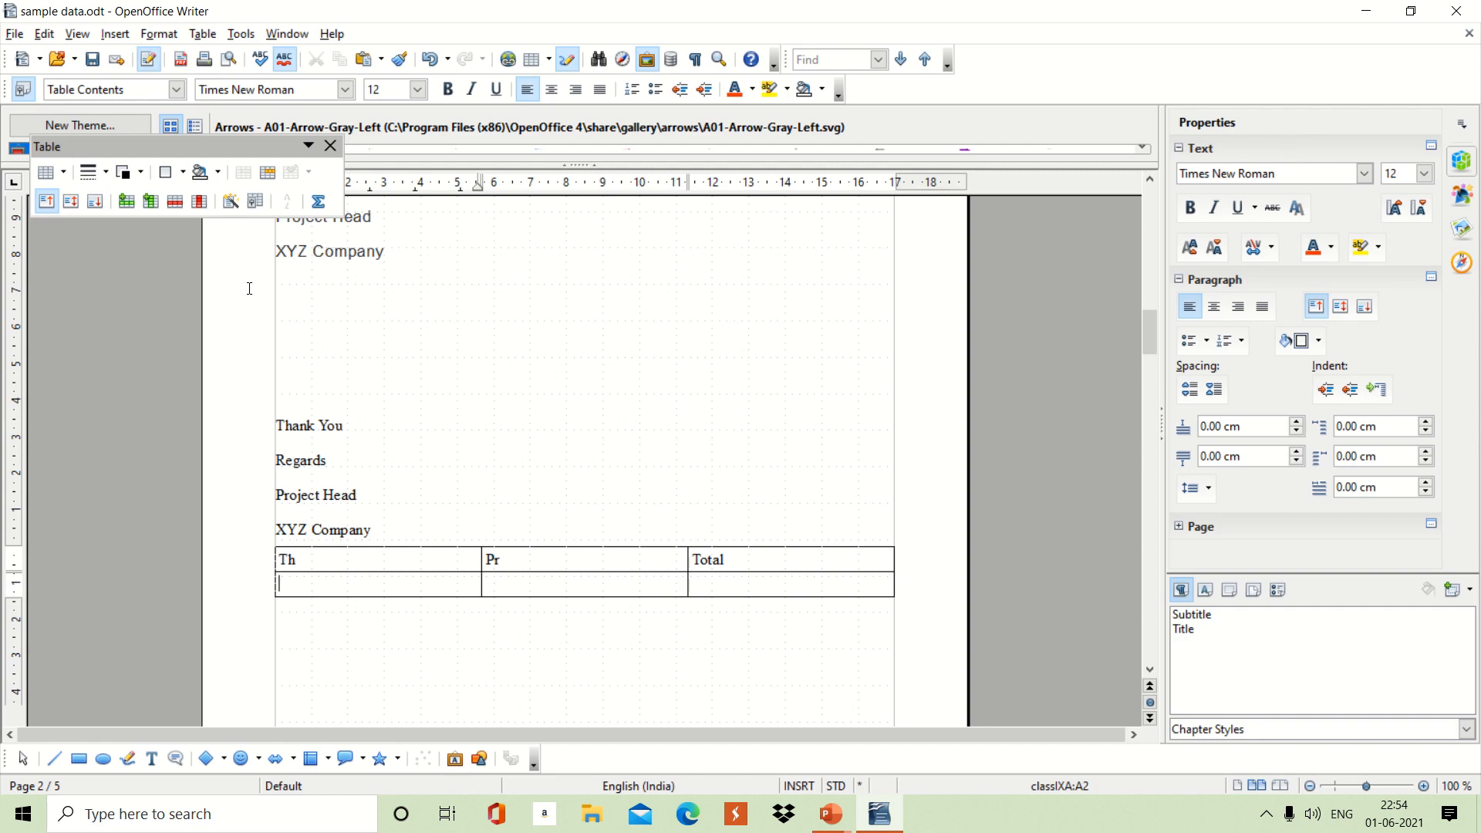
type("20")
key("Tab")
type("20")
key("Tab")
type("40")
key("Tab")
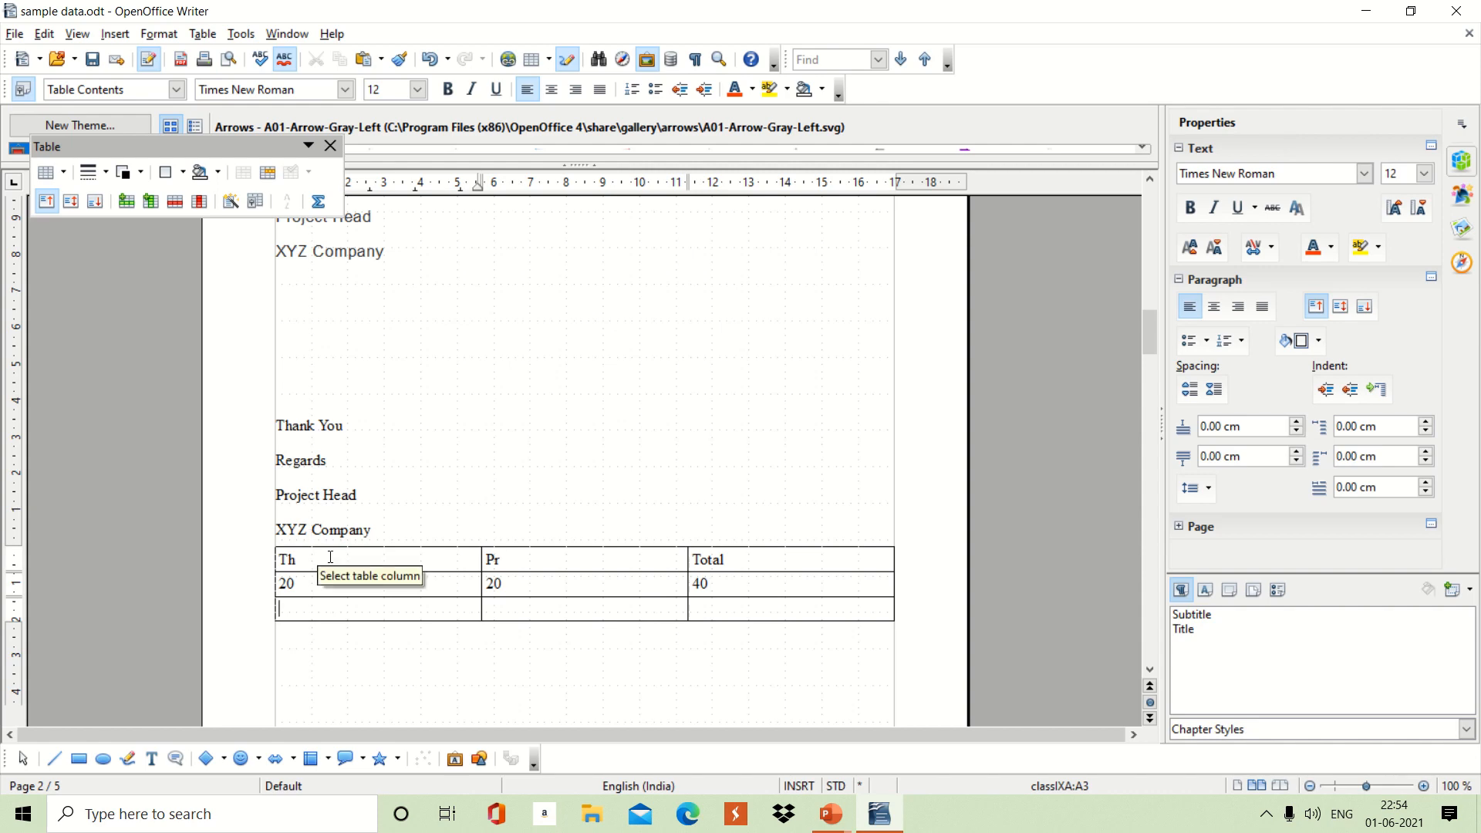
Select all cells of the classIXA table and apply a thin double-line border style
left_click_drag(330, 556, 722, 558)
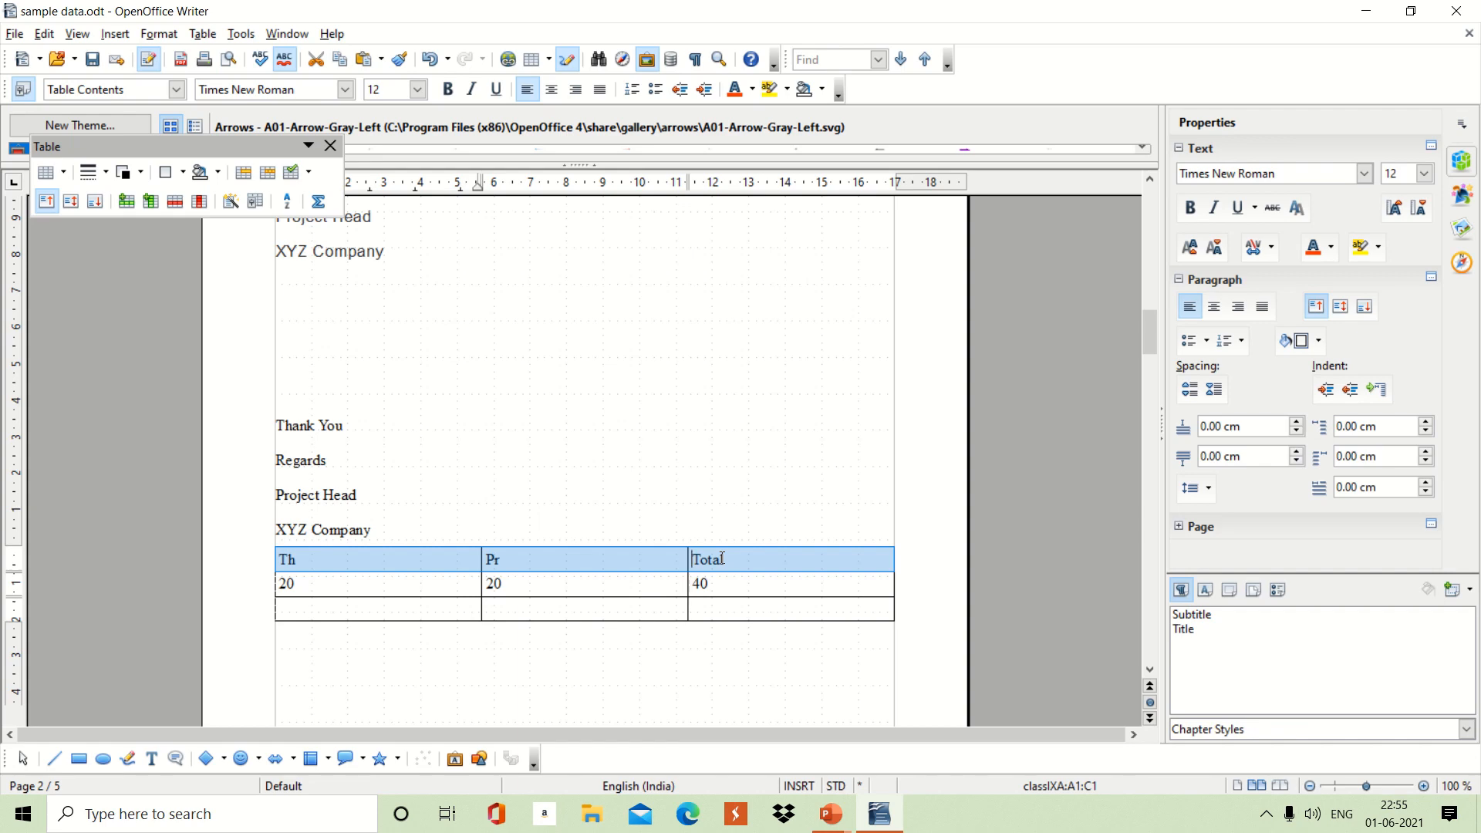
left_click(424, 562)
left_click_drag(582, 604, 802, 617)
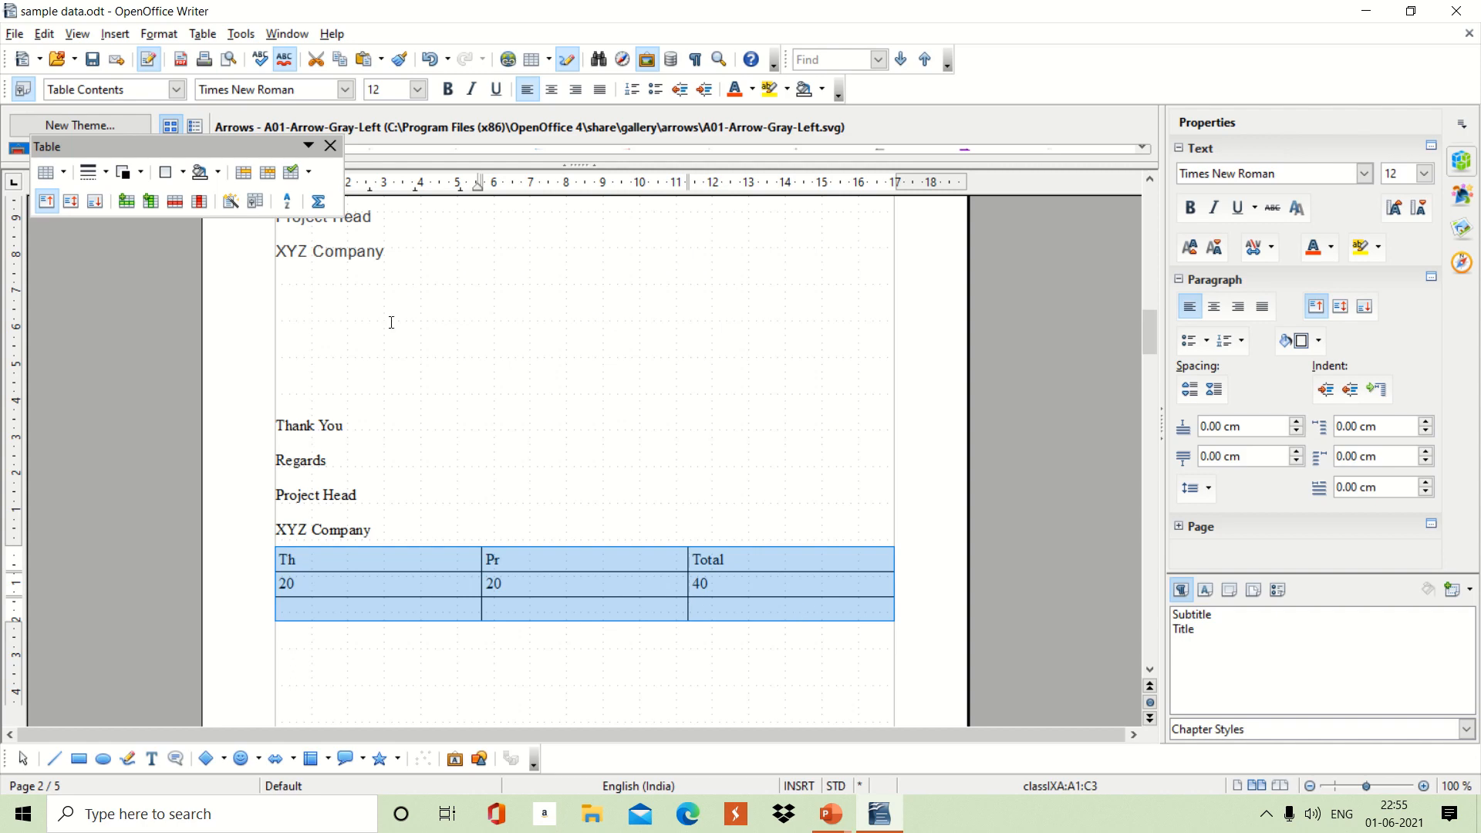
left_click(107, 174)
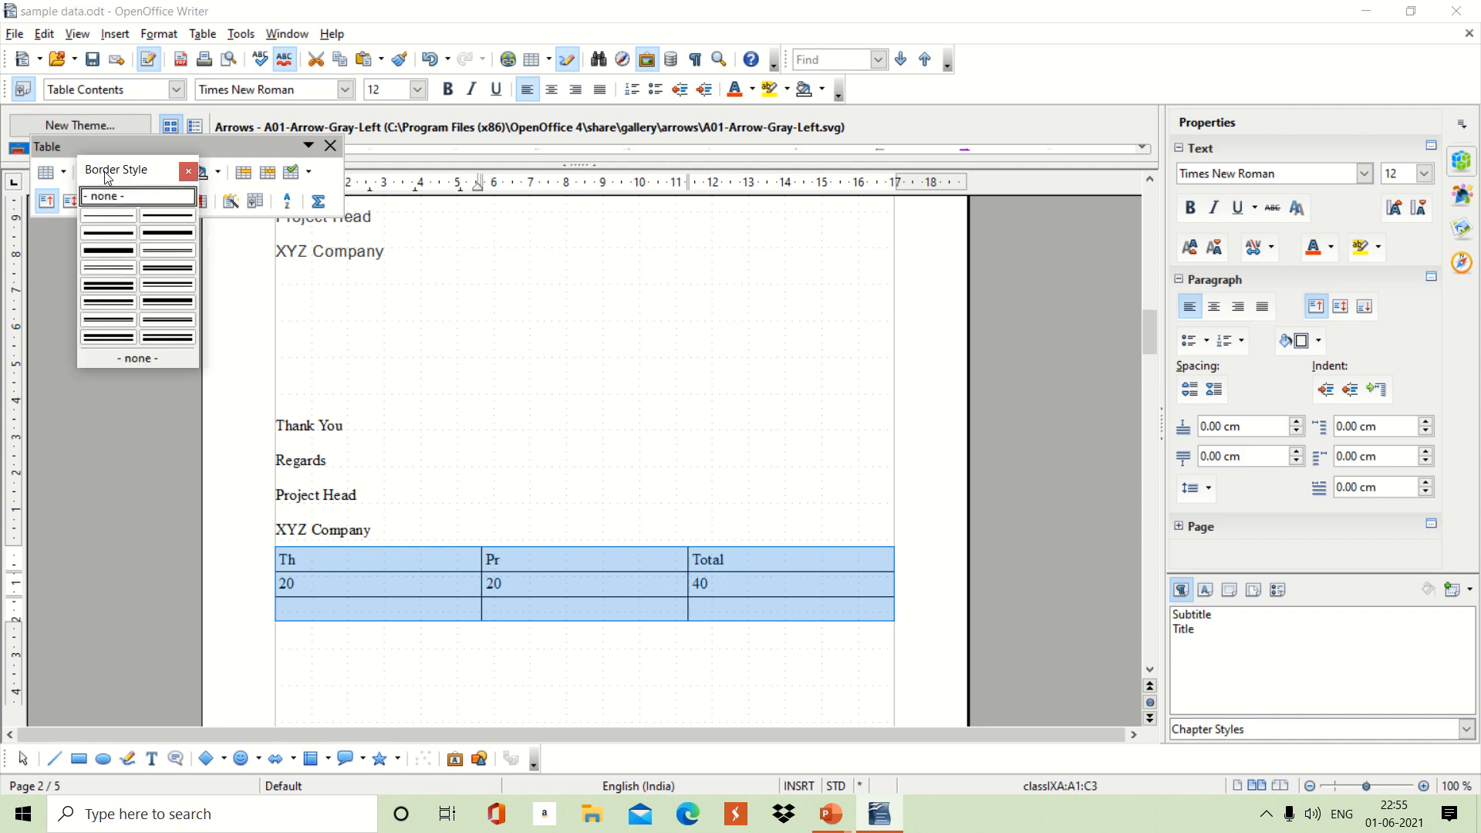
left_click(112, 269)
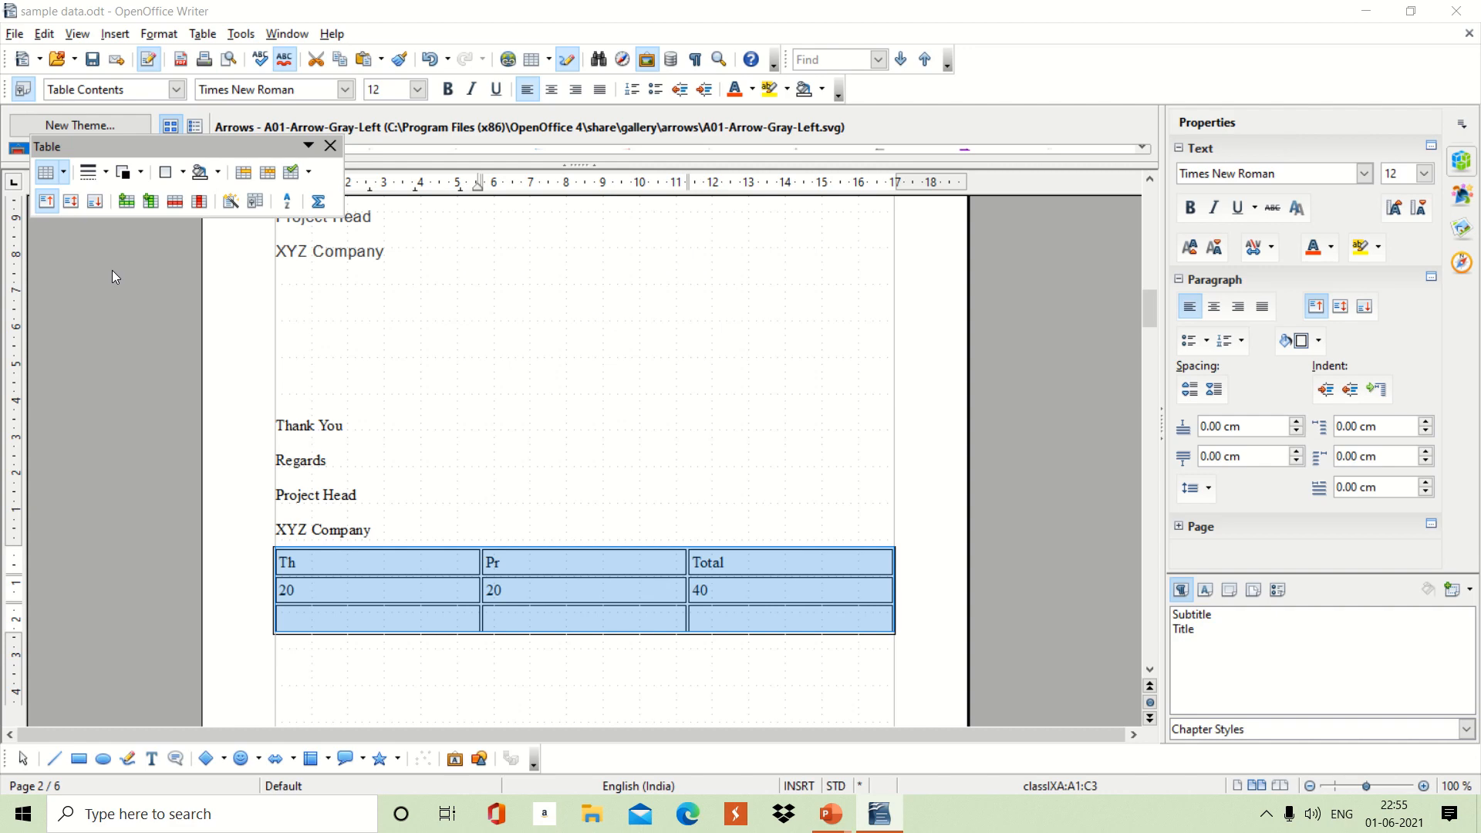
Set the border color of the selected table cells to dark red and deselect the table
left_click(140, 175)
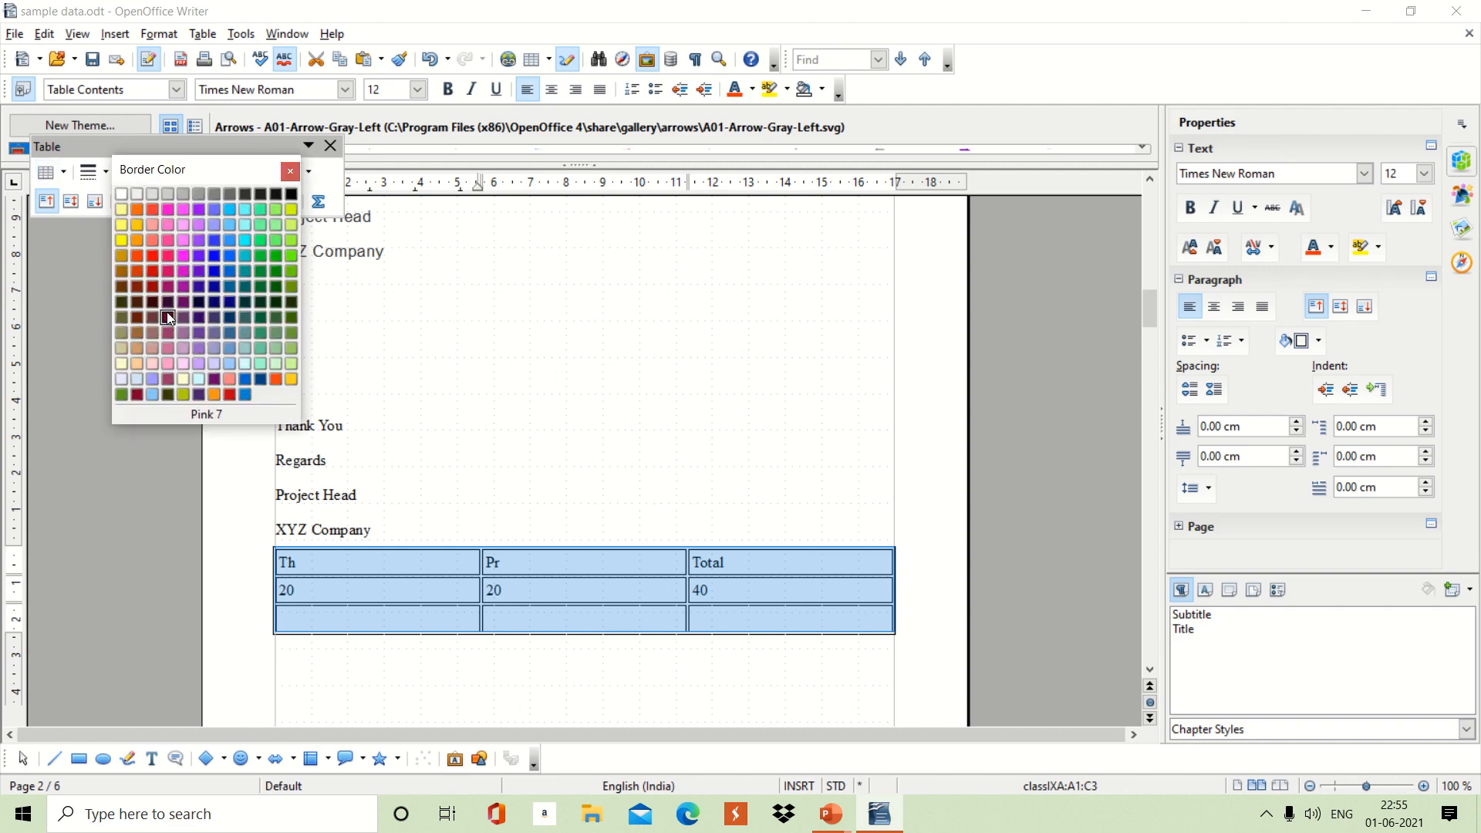
left_click(153, 272)
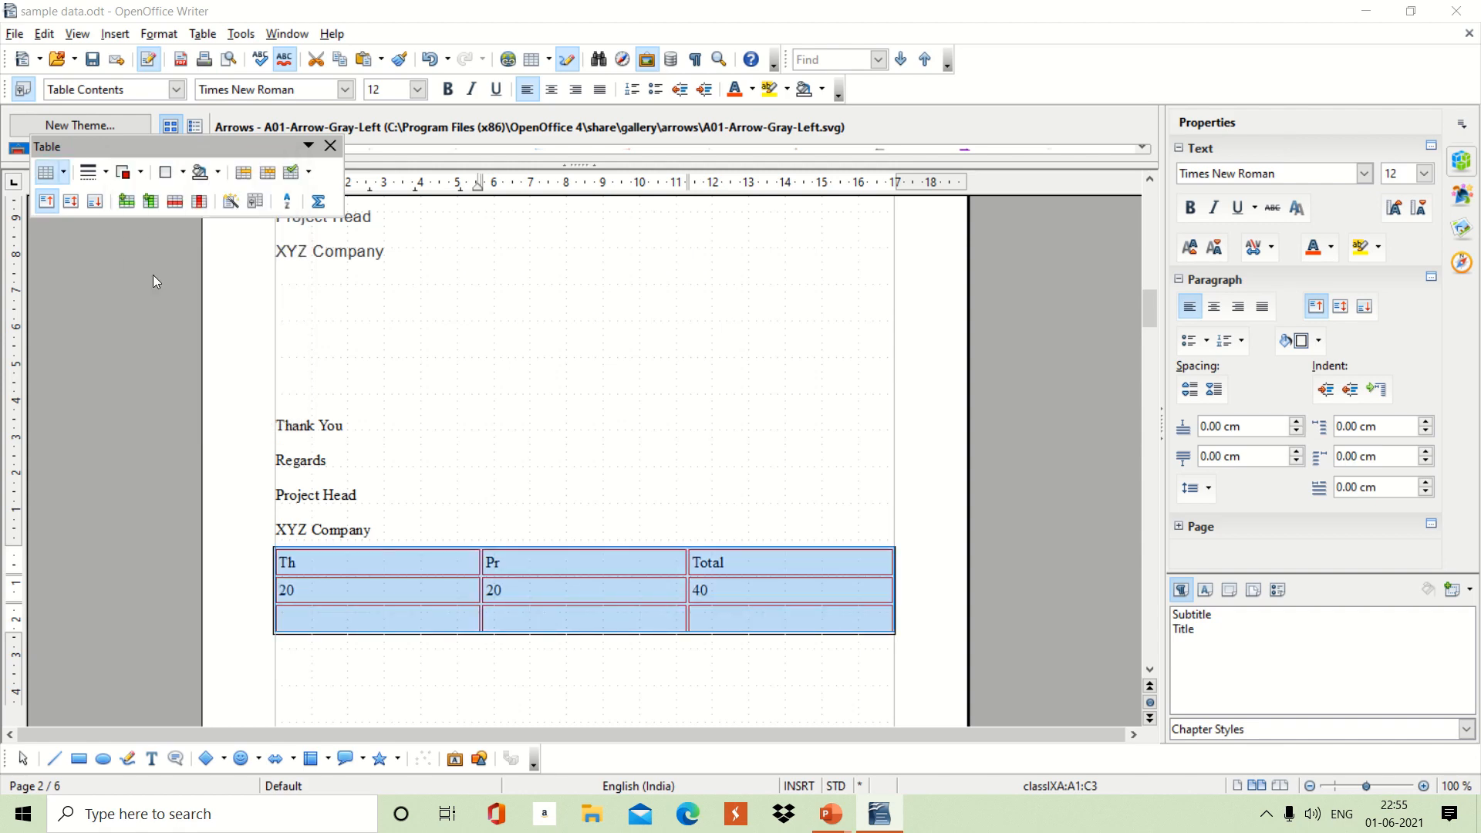
left_click(476, 526)
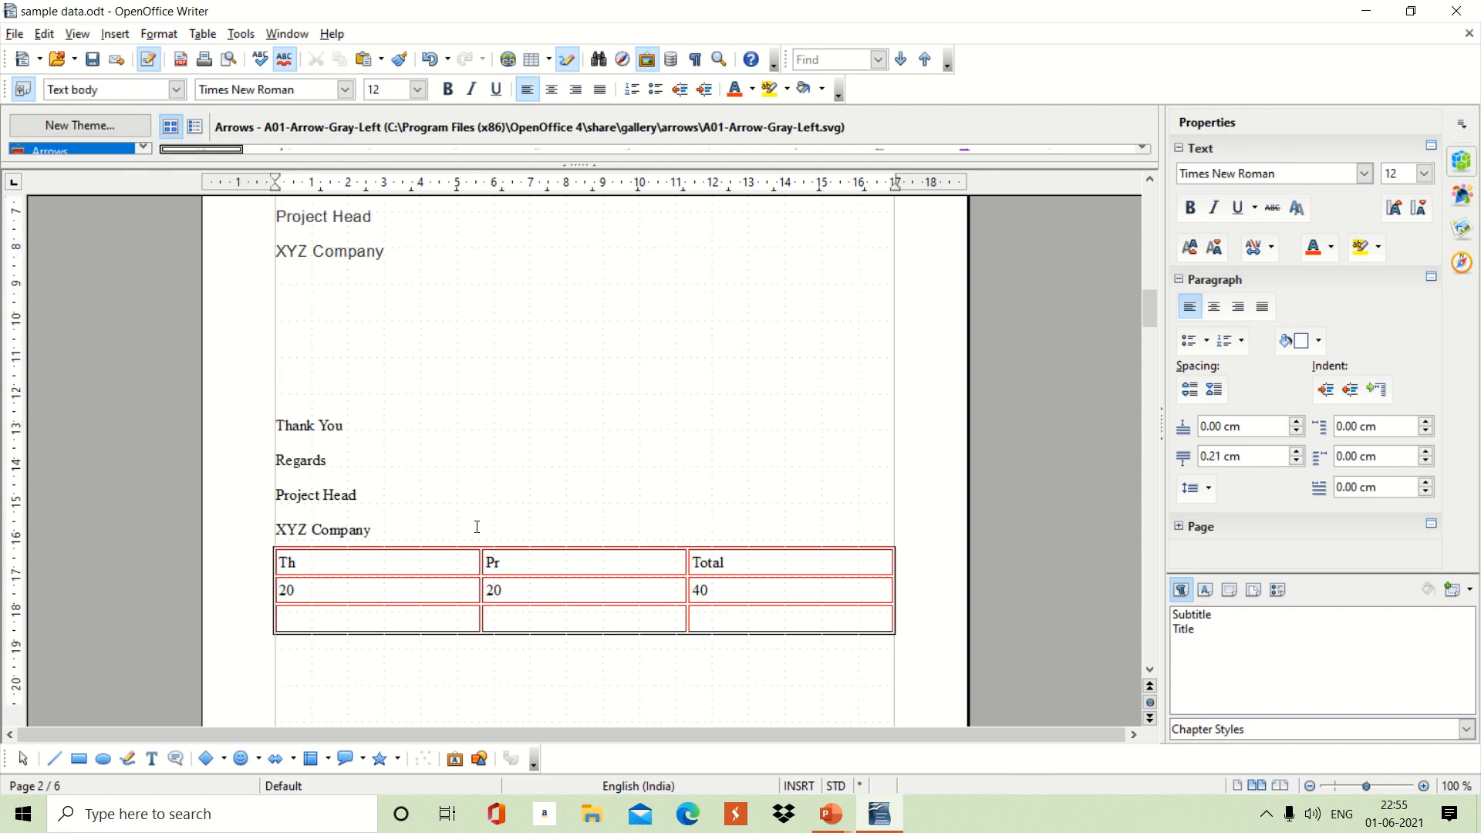
Fill the background of all the classIXA table's cells with bright green and deselect the table
left_click_drag(474, 567, 805, 614)
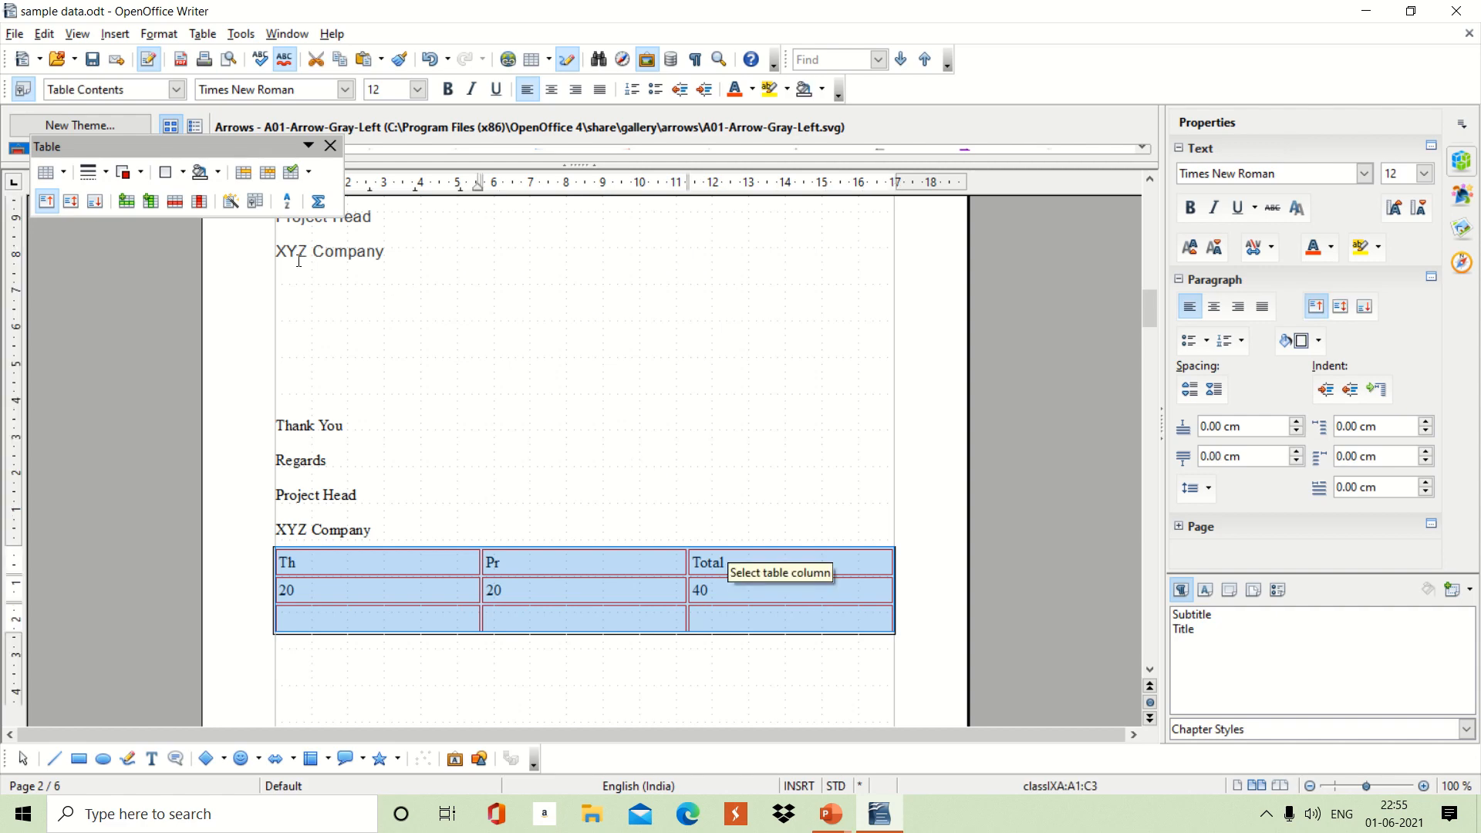
left_click(222, 178)
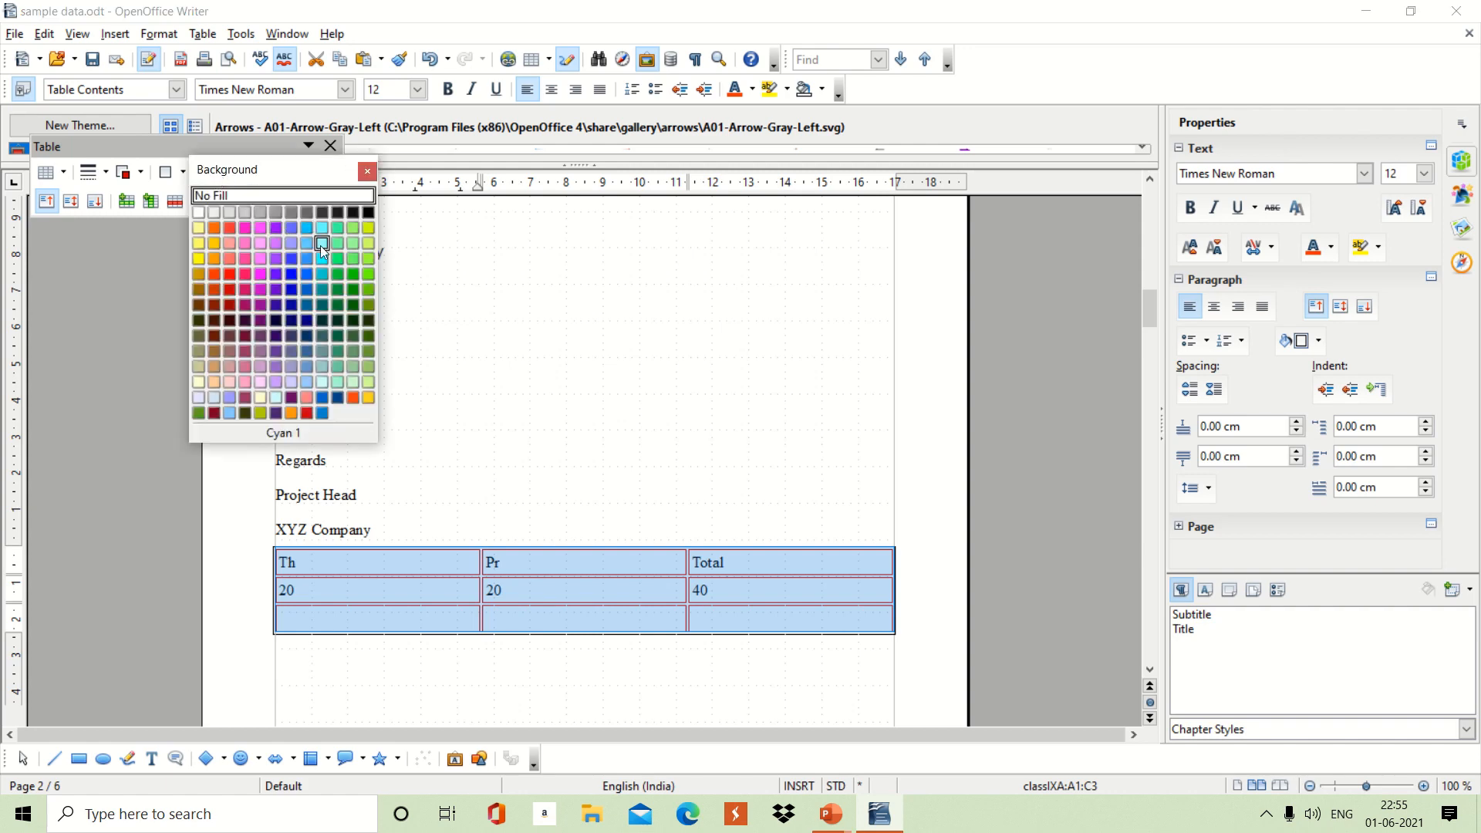
left_click(337, 257)
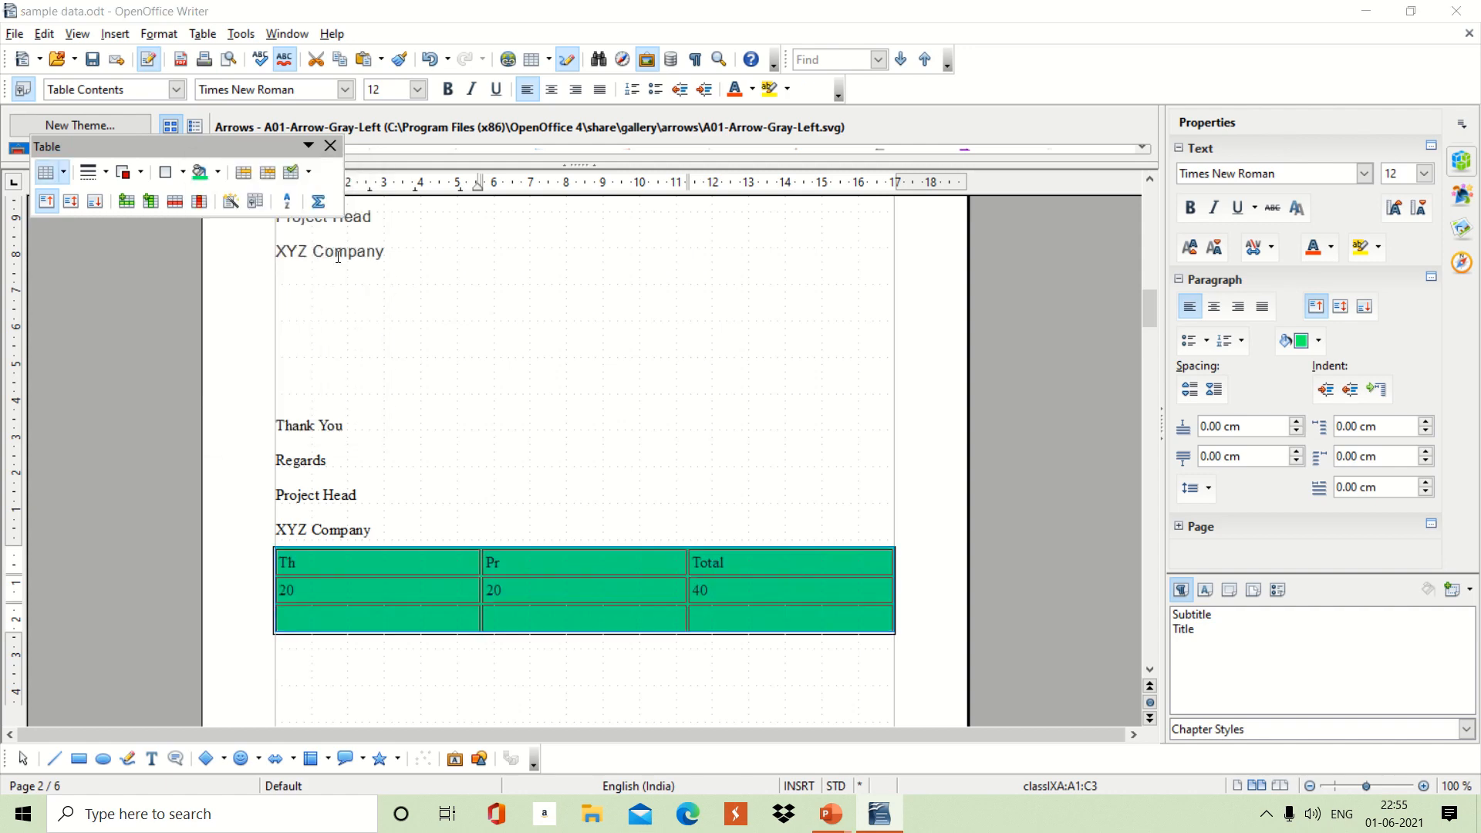
left_click(495, 398)
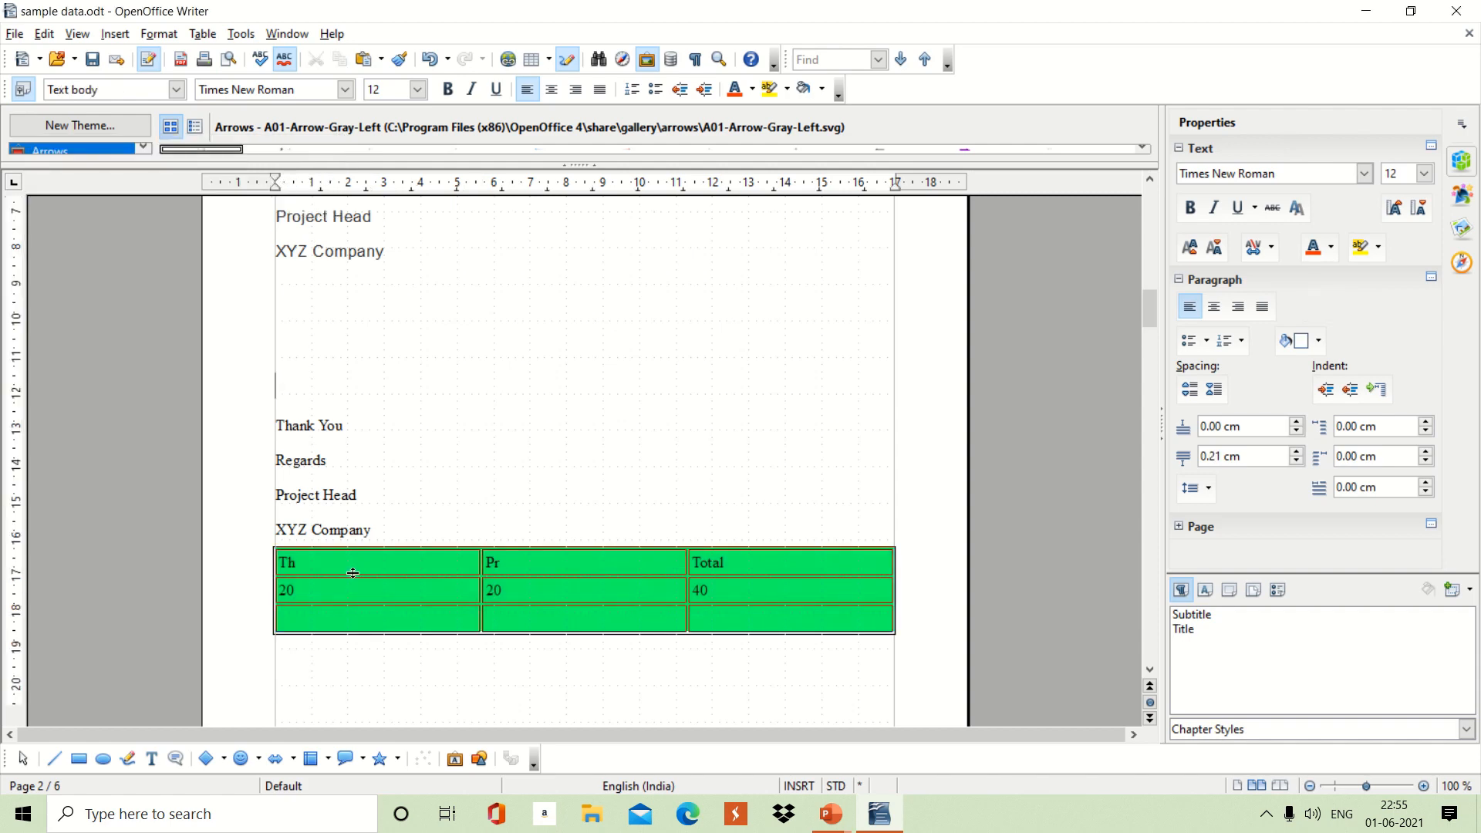
Insert an empty row below the table's third row
left_click(700, 623)
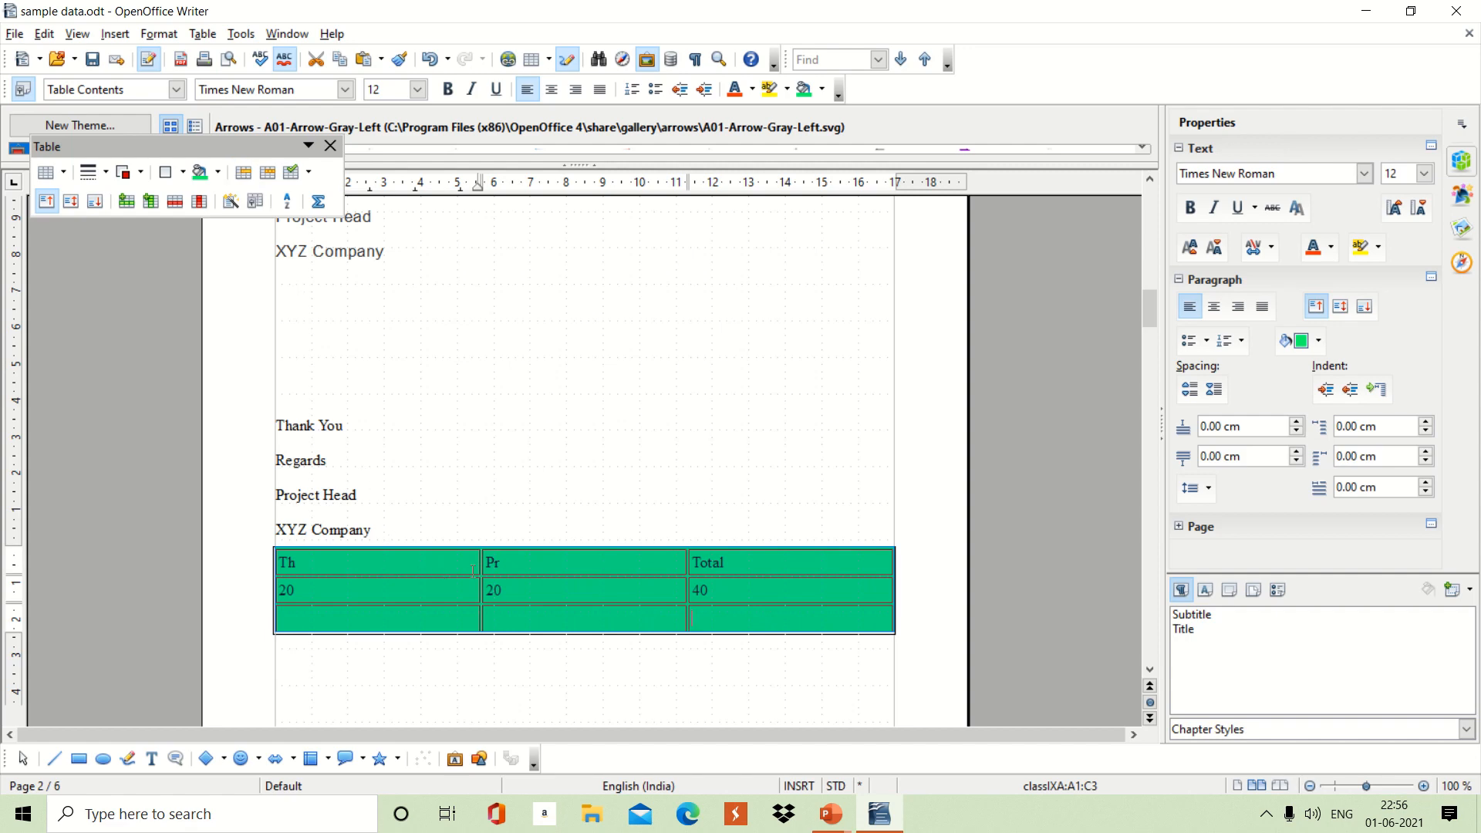
left_click(447, 559)
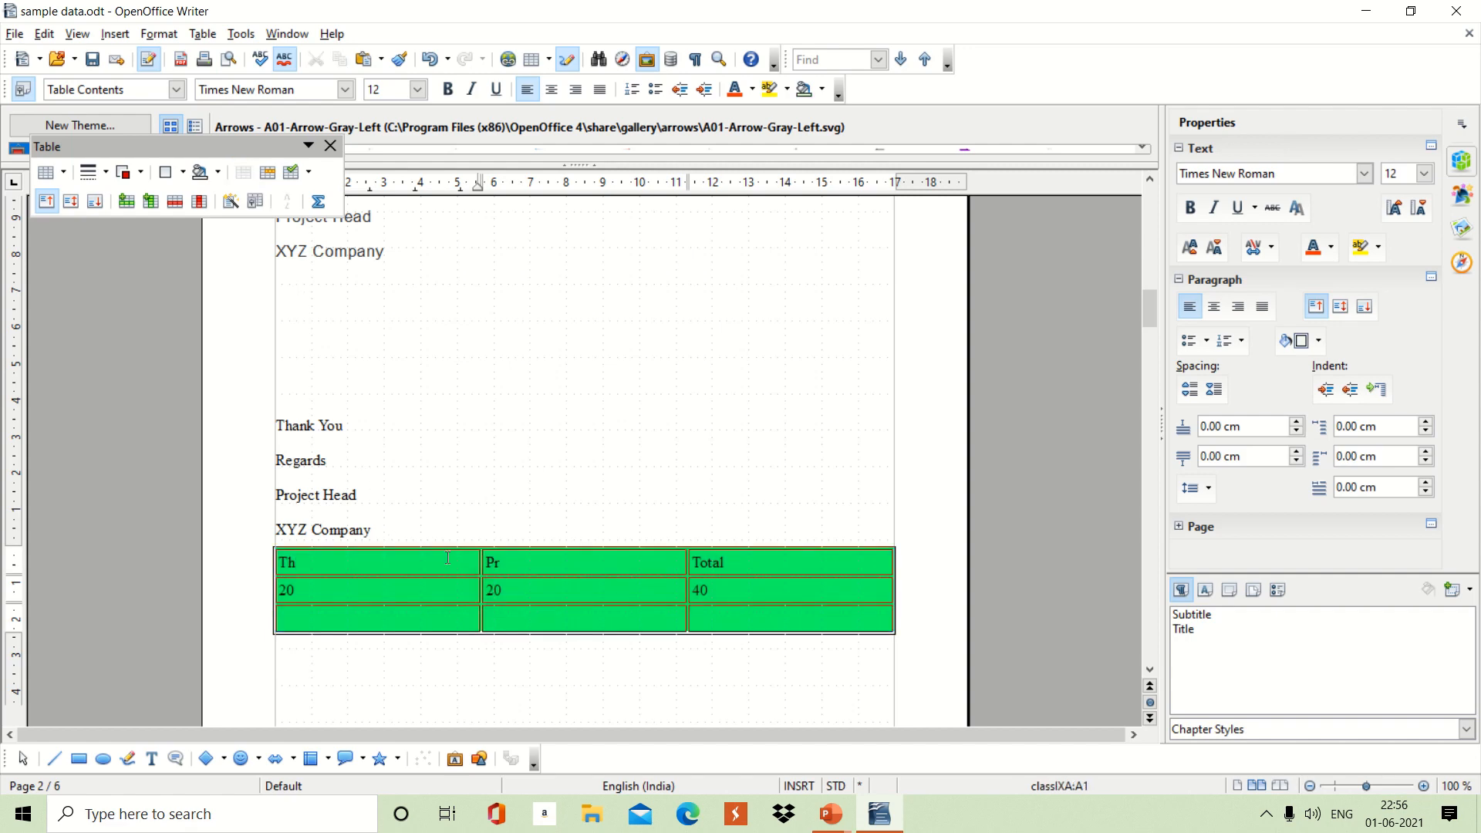
left_click(394, 621)
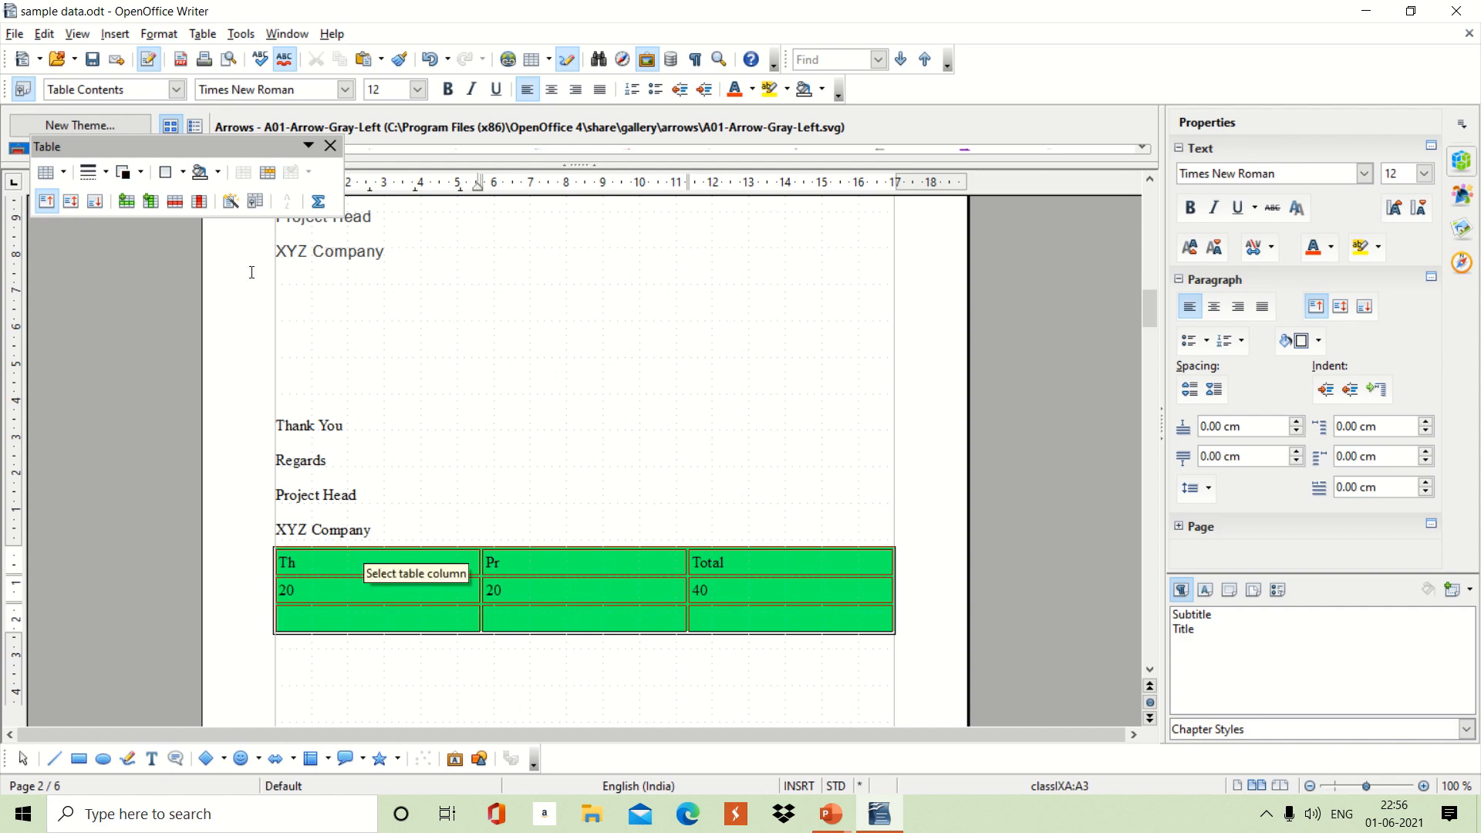
left_click(127, 202)
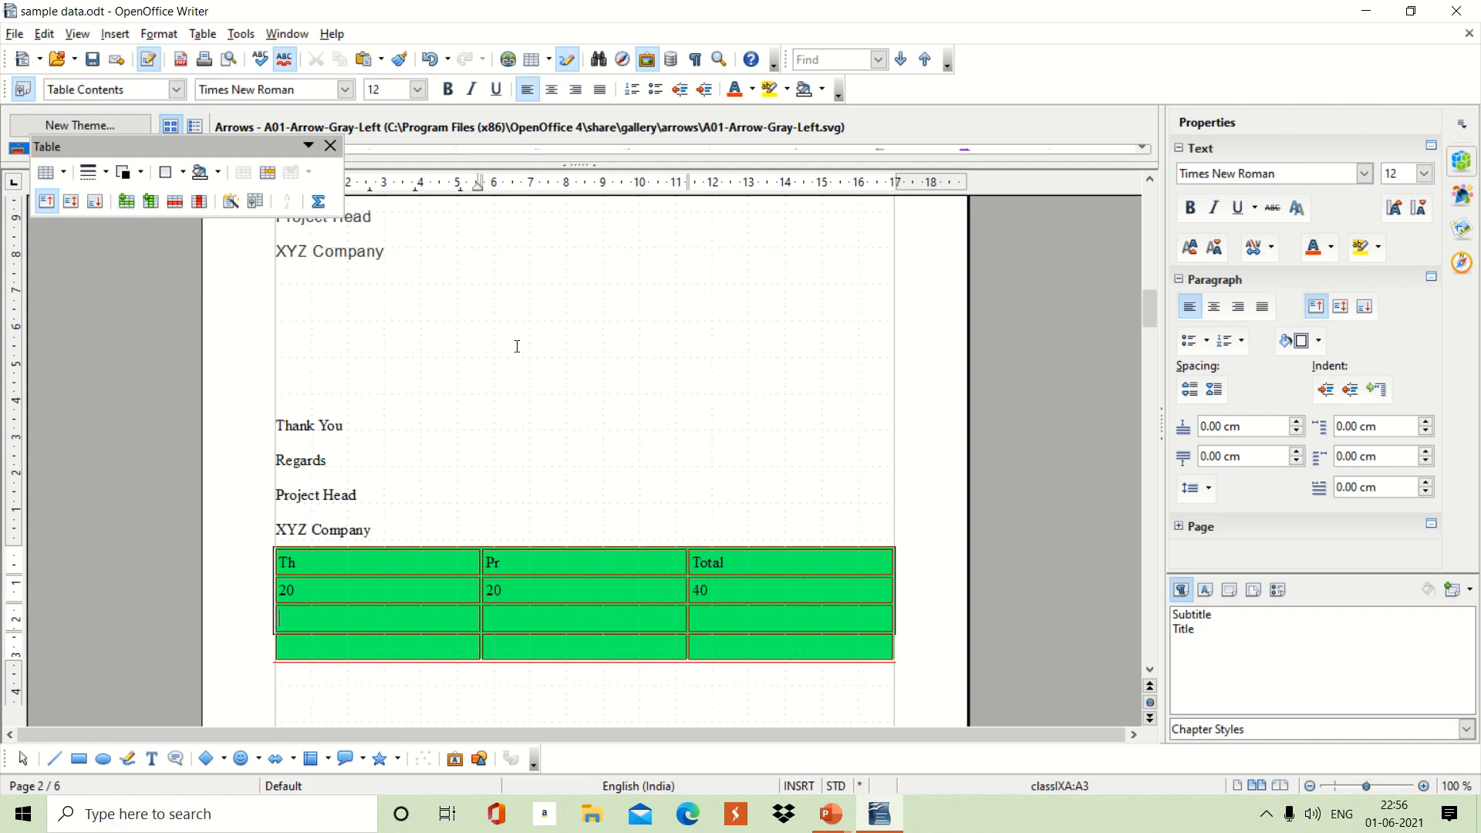
Insert an empty column after the Total column and delete that new column again
left_click(815, 555)
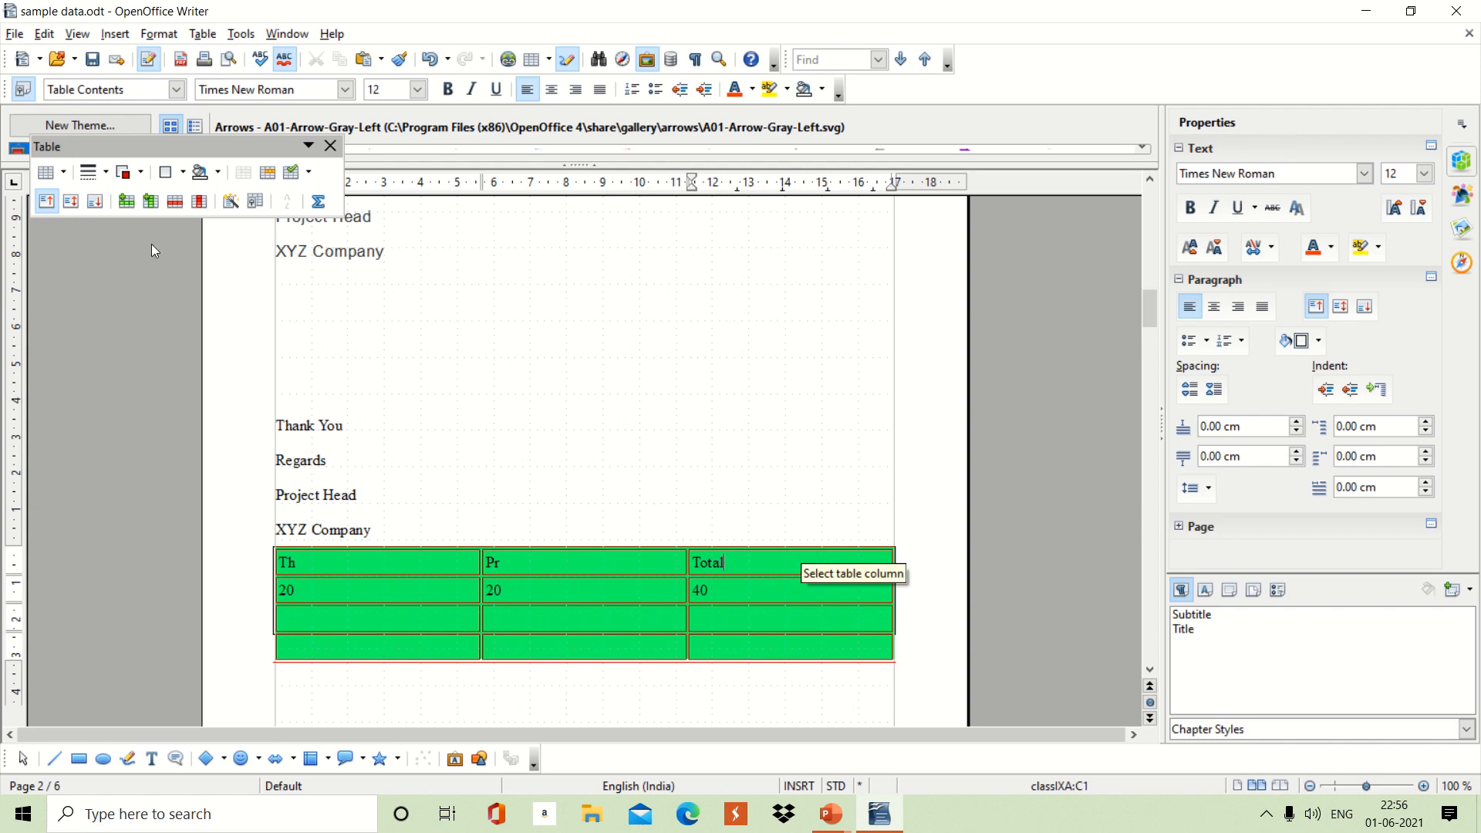
left_click(151, 202)
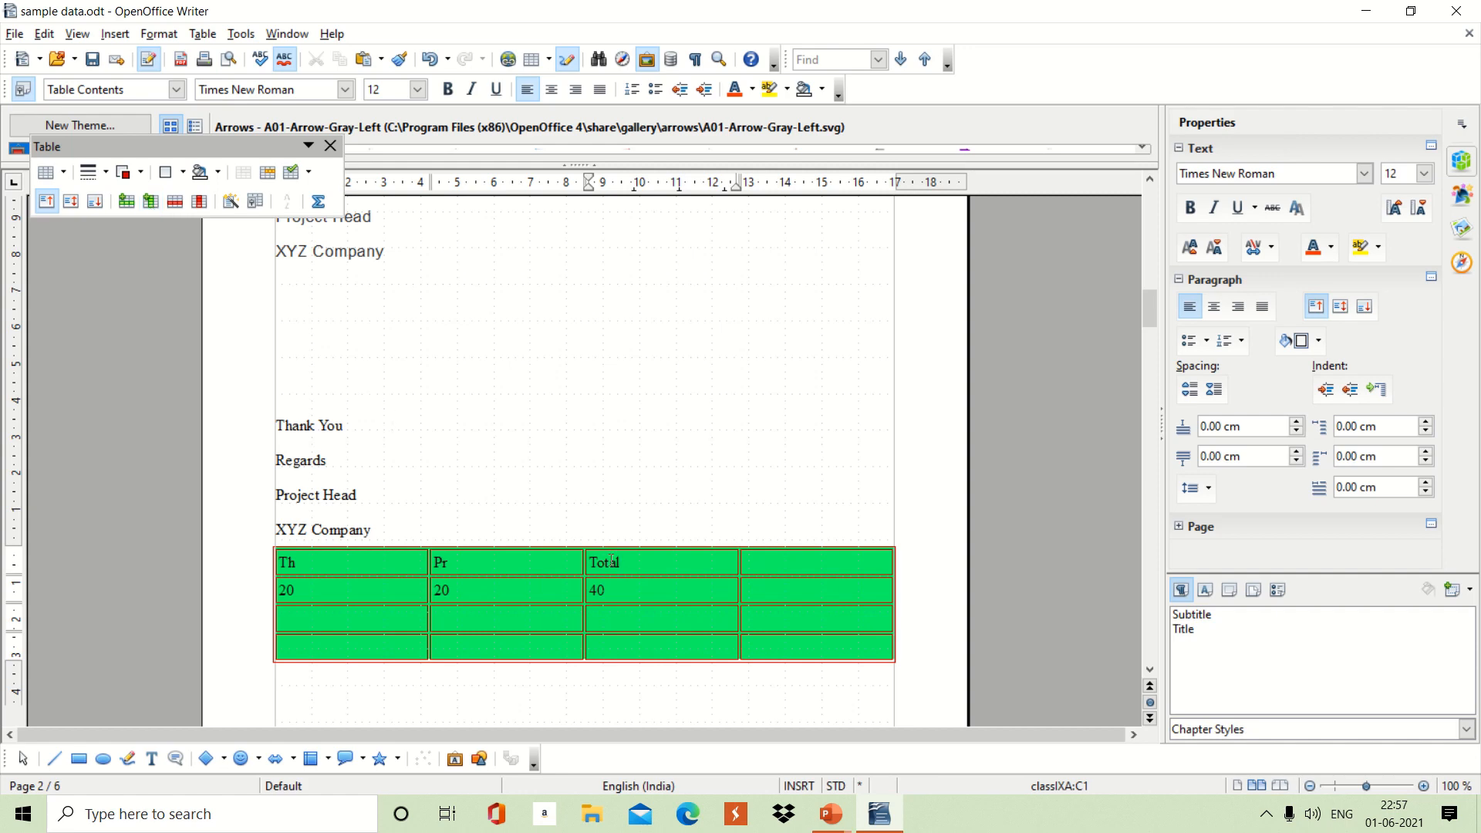
left_click(769, 565)
left_click(200, 204)
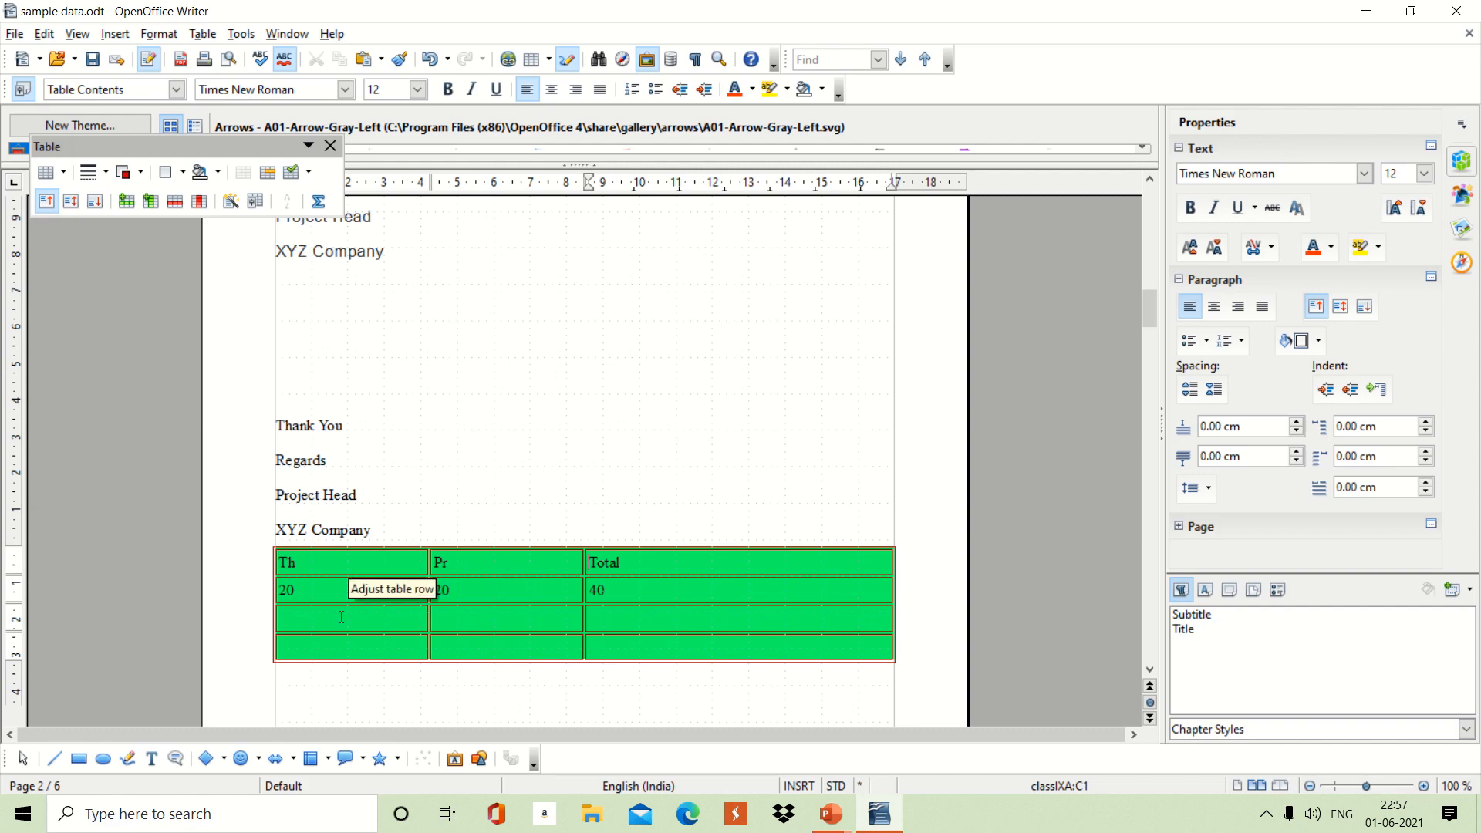
Merge the first two cells of the table's empty third row into one cell
left_click(475, 613)
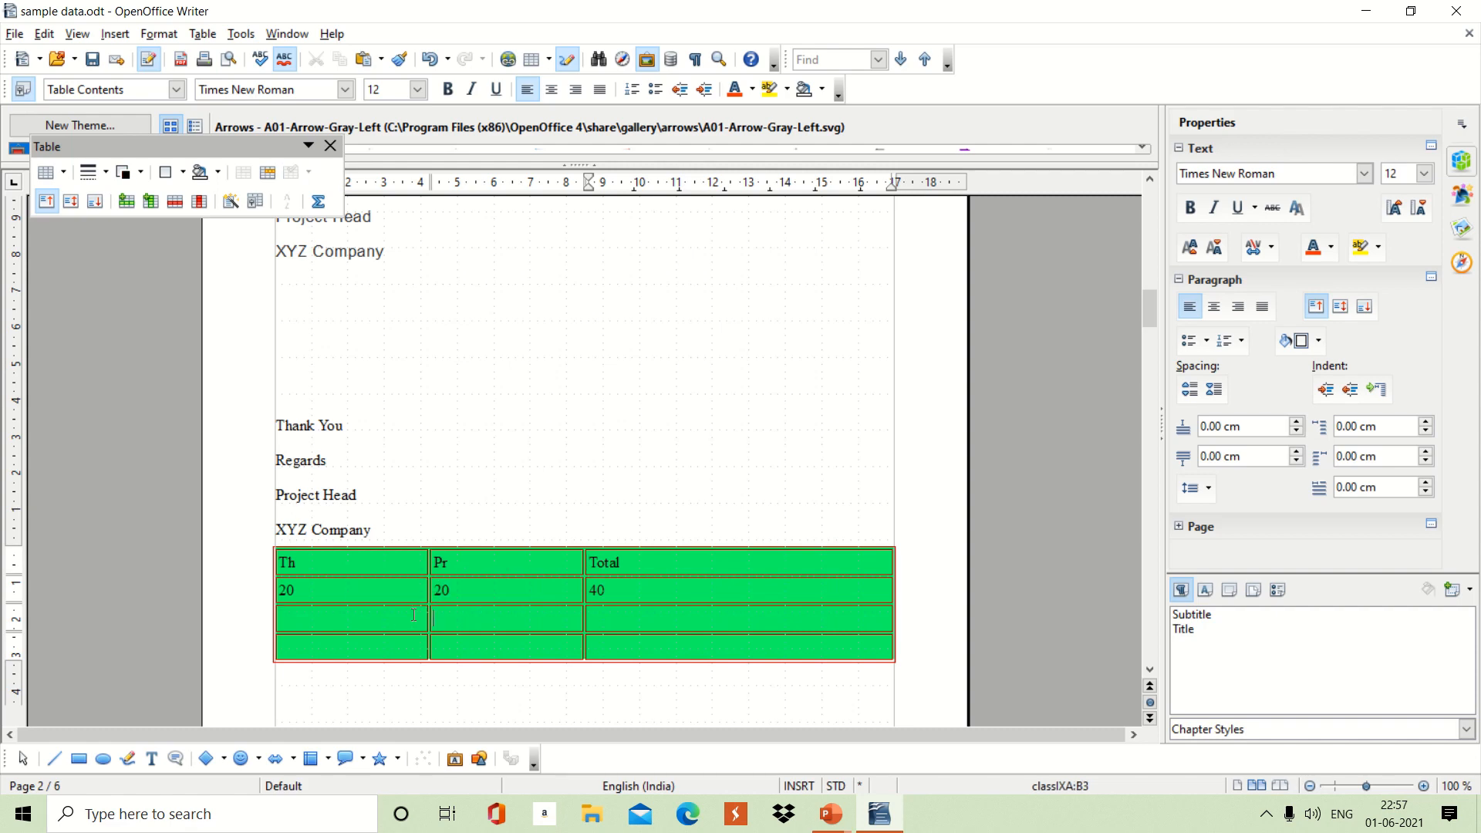
left_click_drag(410, 619, 500, 622)
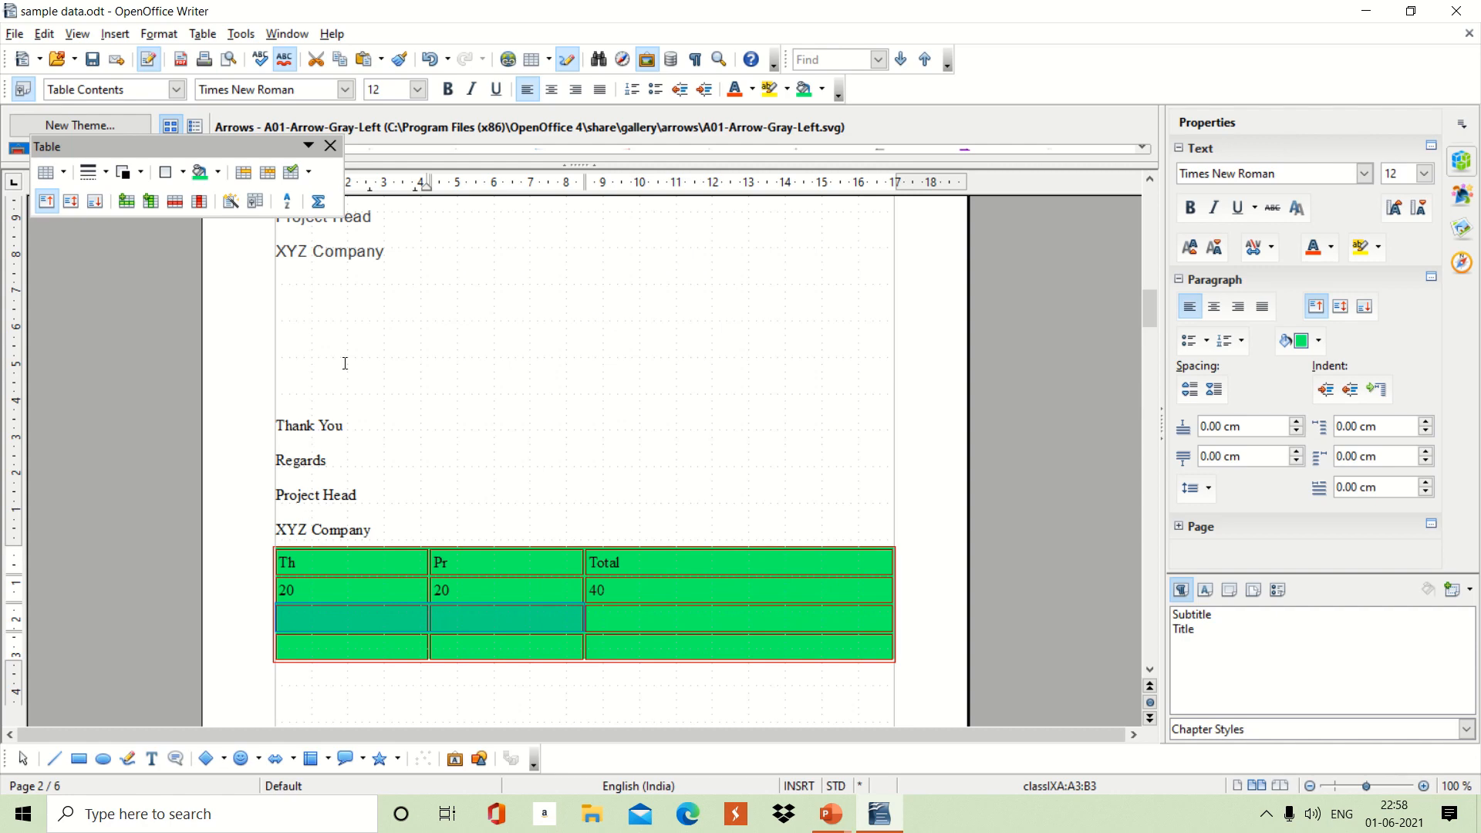
left_click(244, 176)
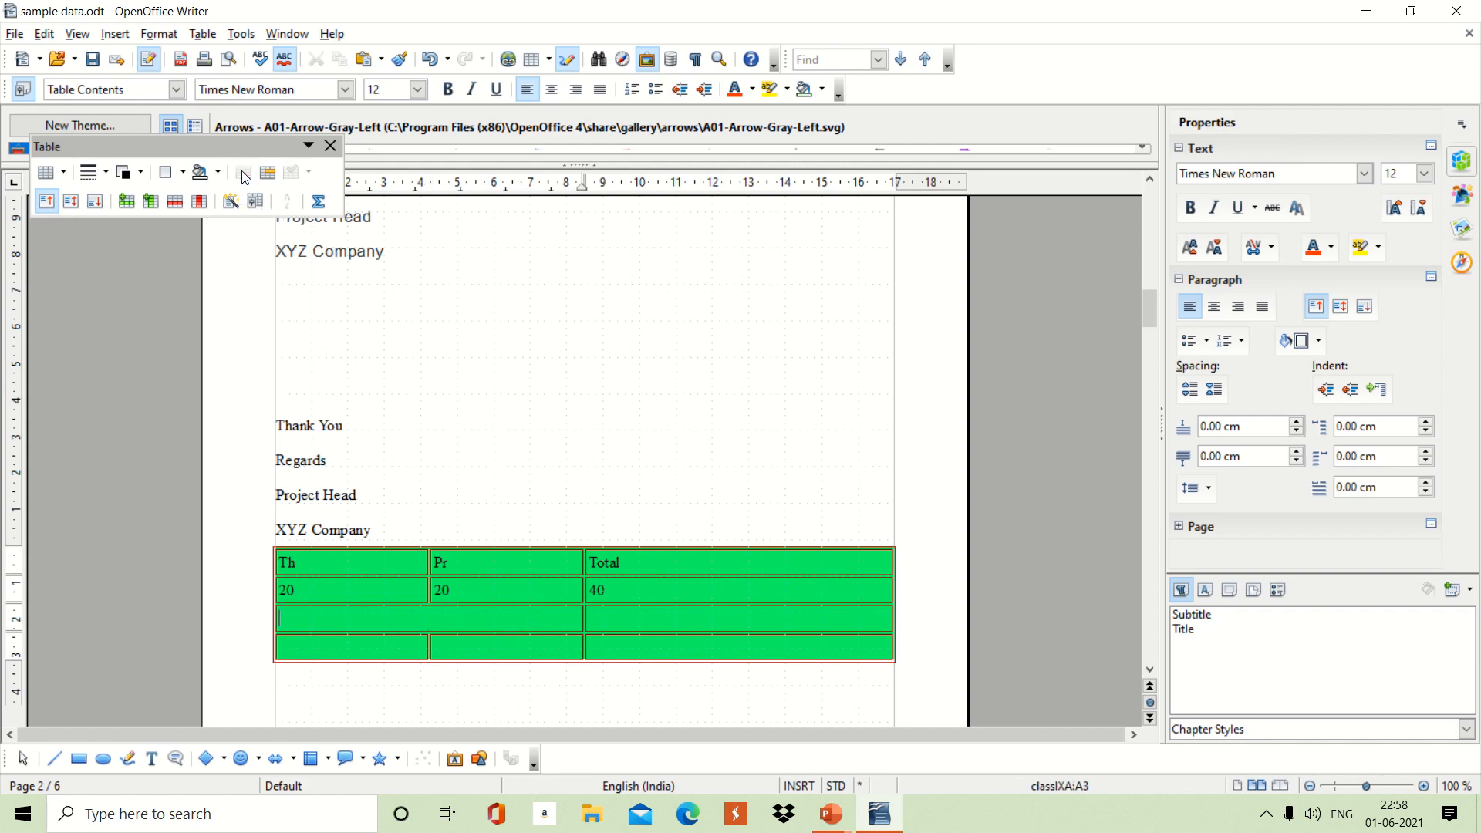
Split the first cell of the table's fourth row horizontally into 4 cells and select the resulting cells
left_click(365, 648)
left_click(268, 174)
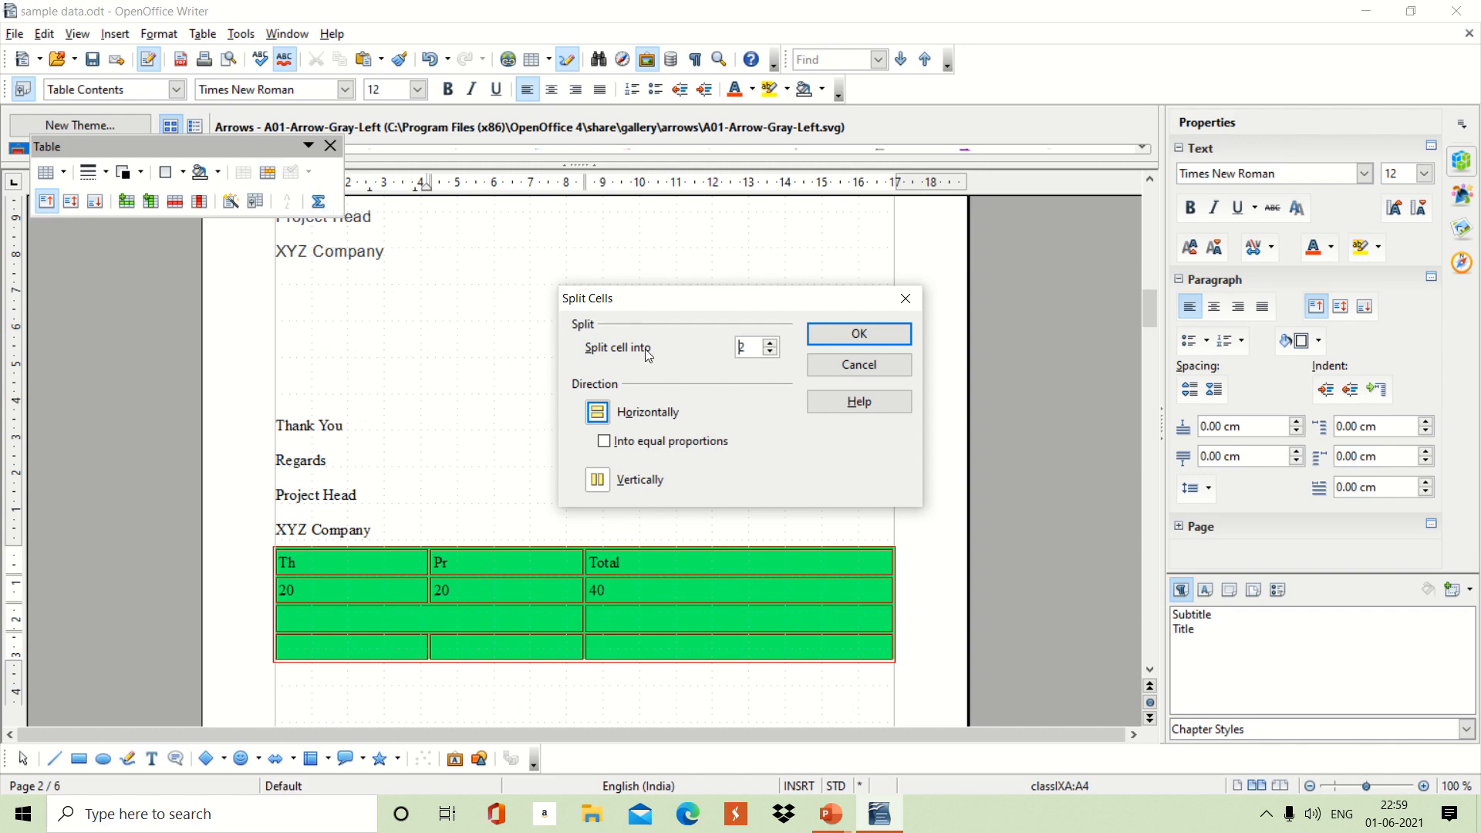
left_click(770, 344)
left_click(856, 334)
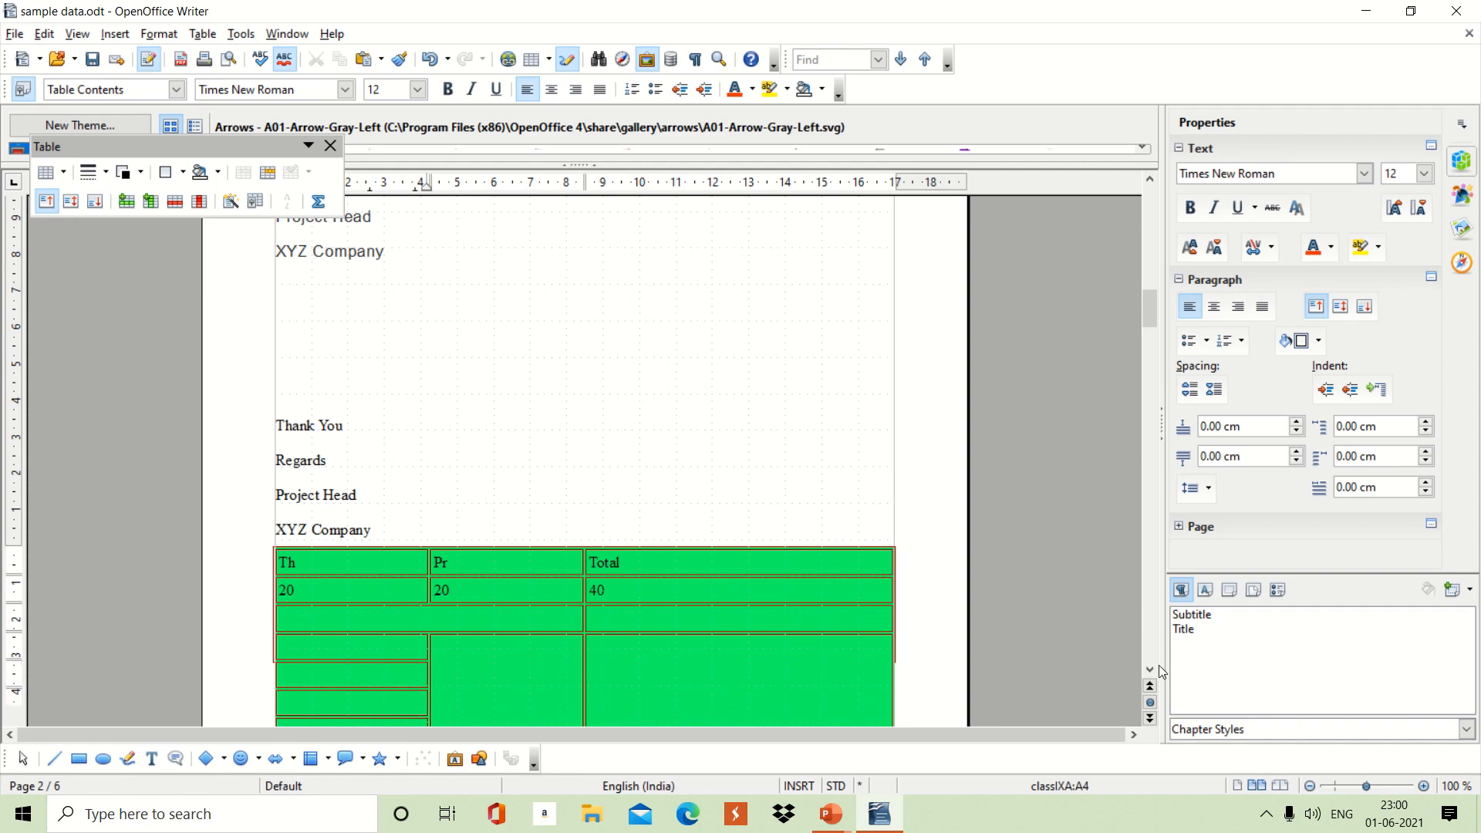
scroll(1151, 671, "down", 4)
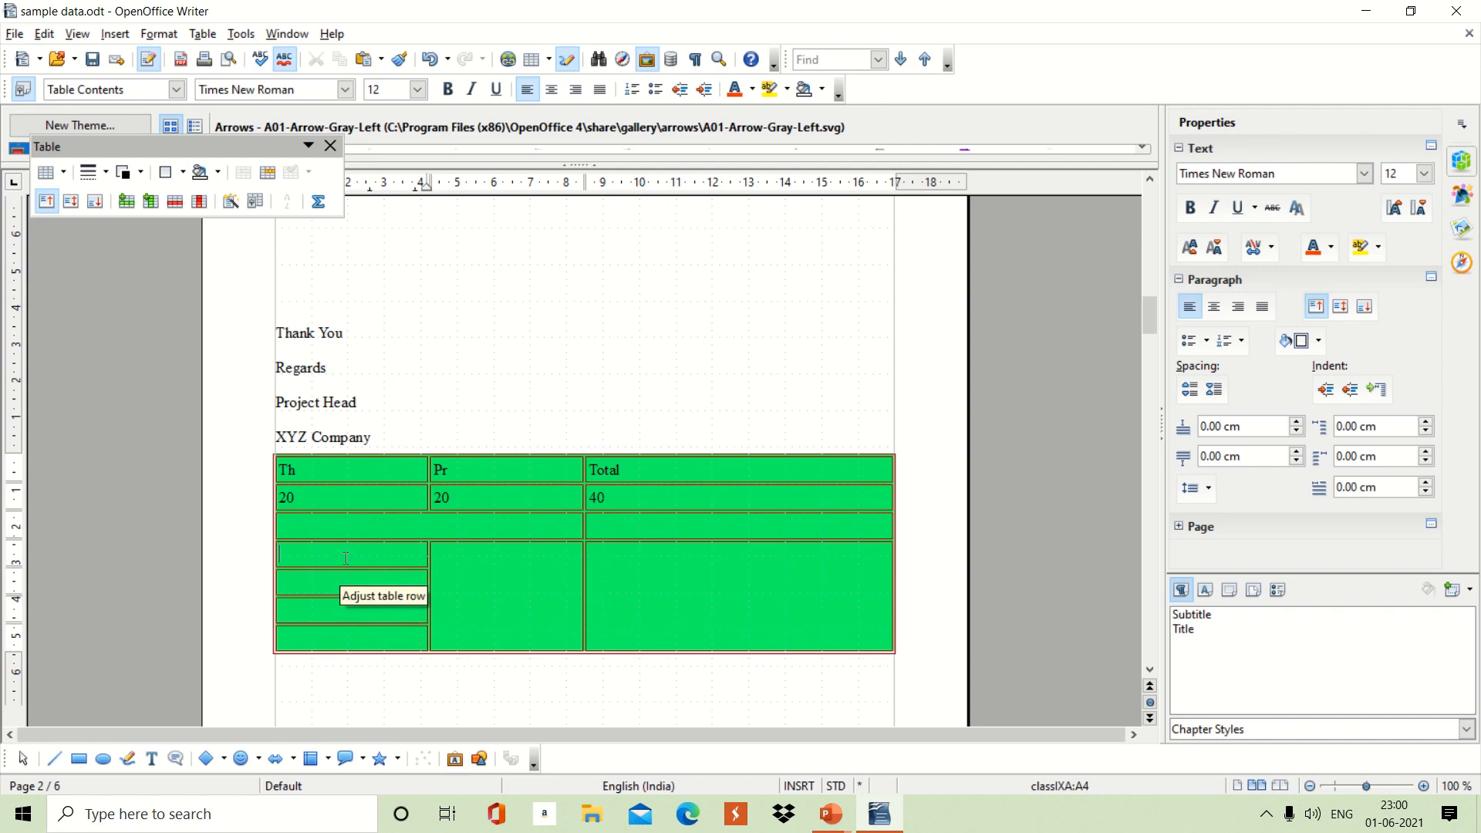
left_click_drag(345, 557, 361, 629)
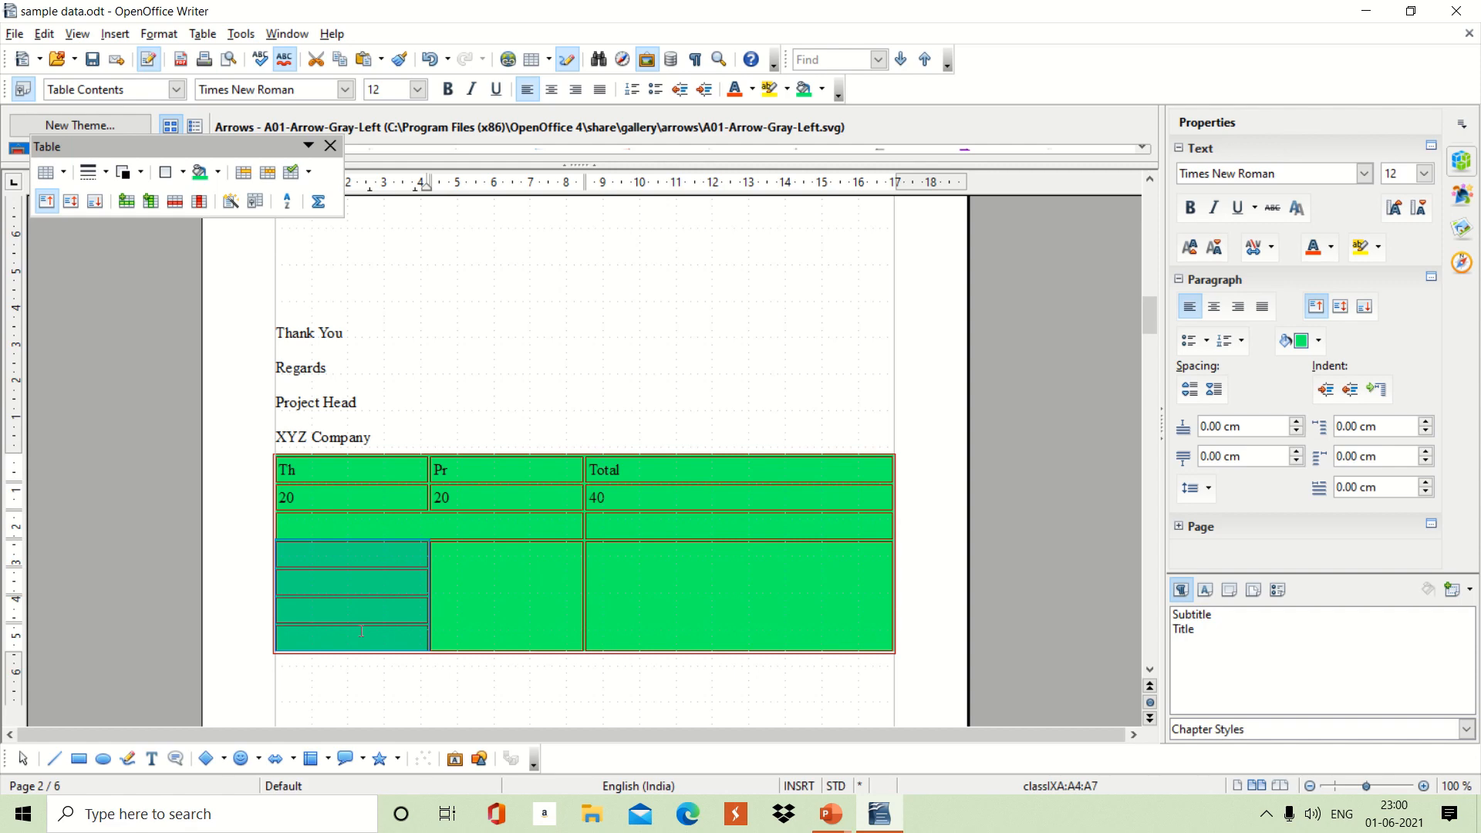
Split the table cell below the merged cell, in the Pr column, vertically into 4 cells
left_click(496, 595)
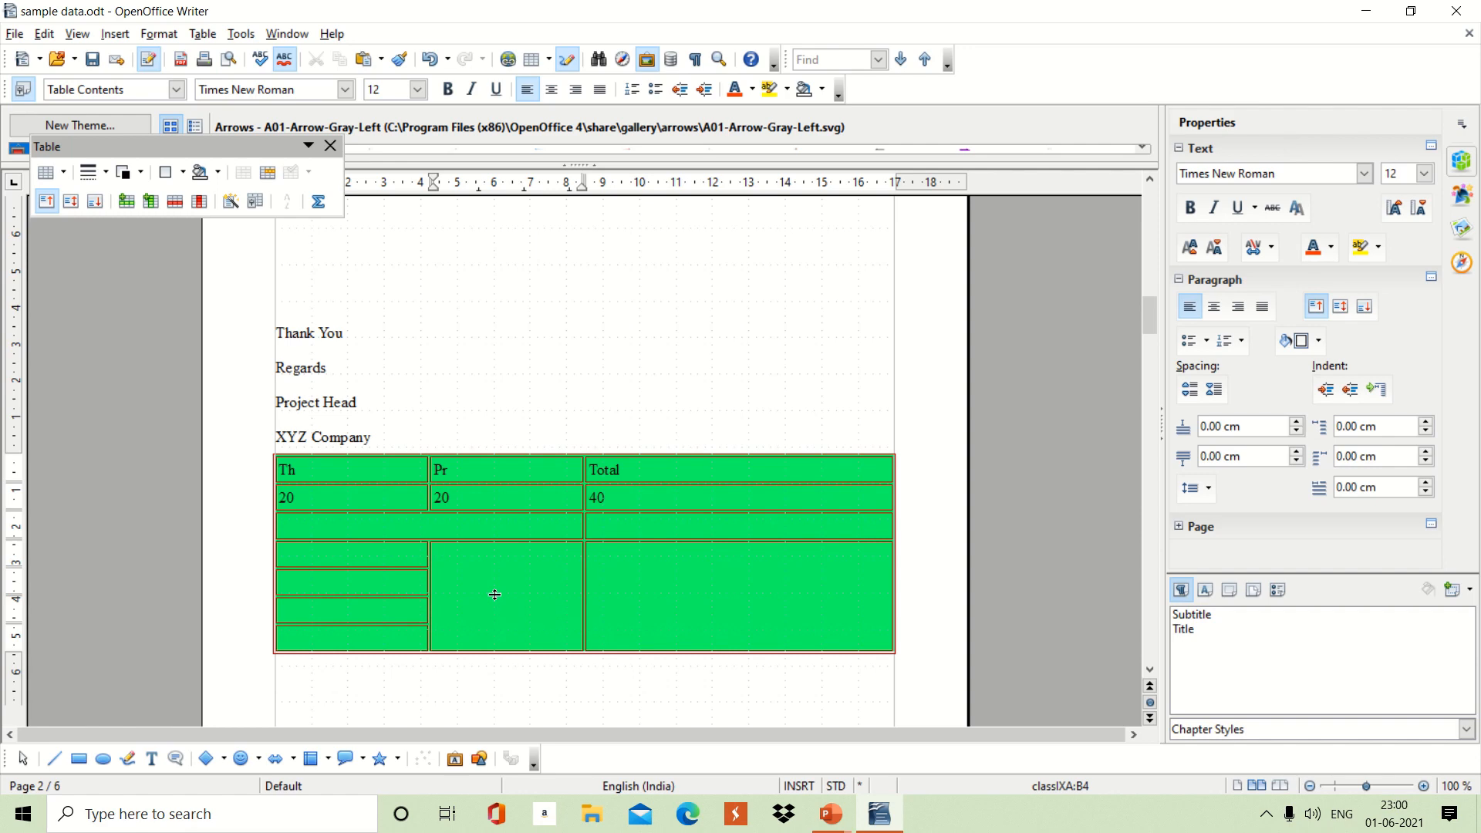
left_click(269, 173)
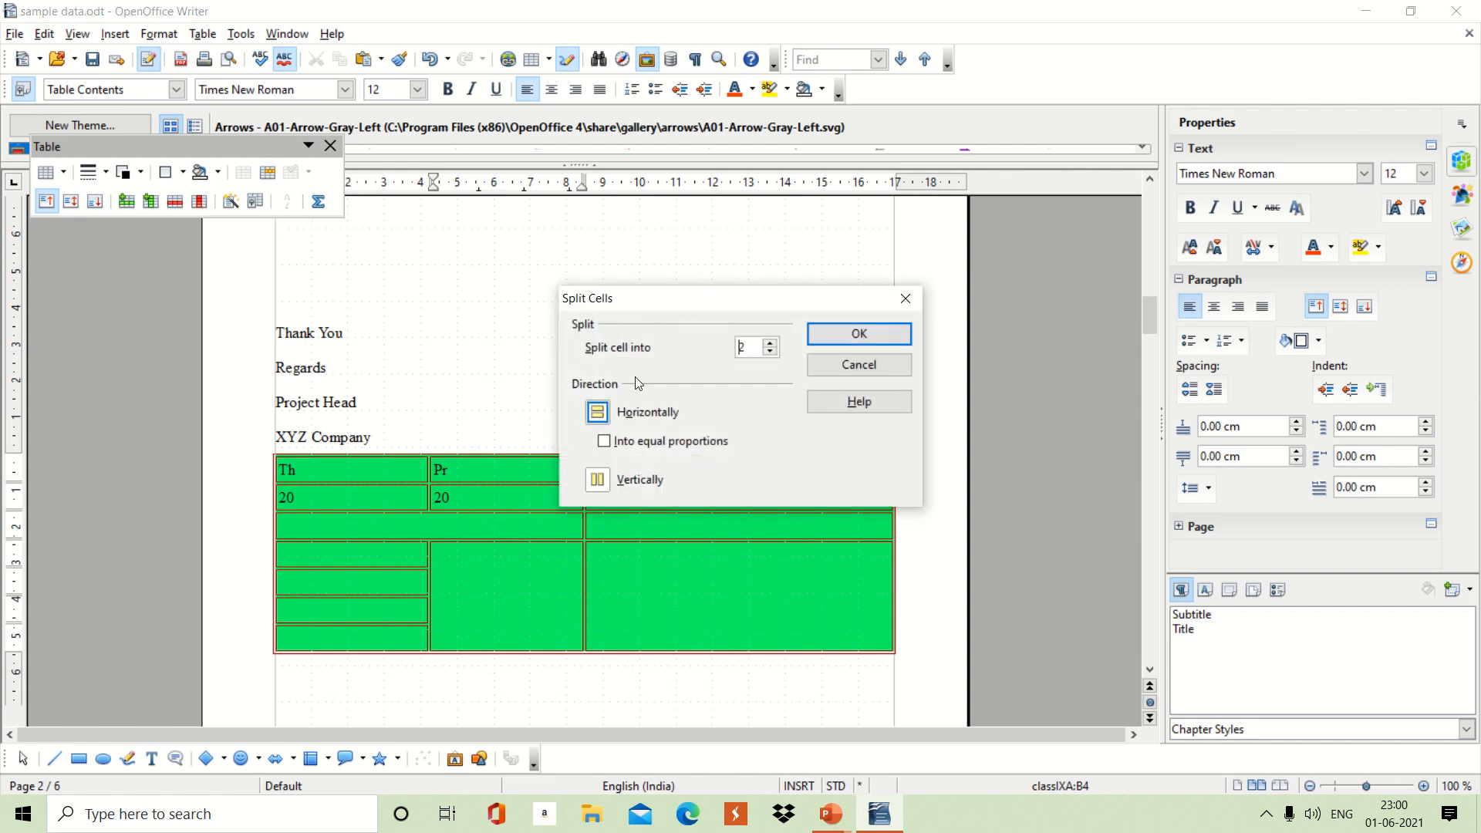
left_click(770, 343)
left_click(599, 479)
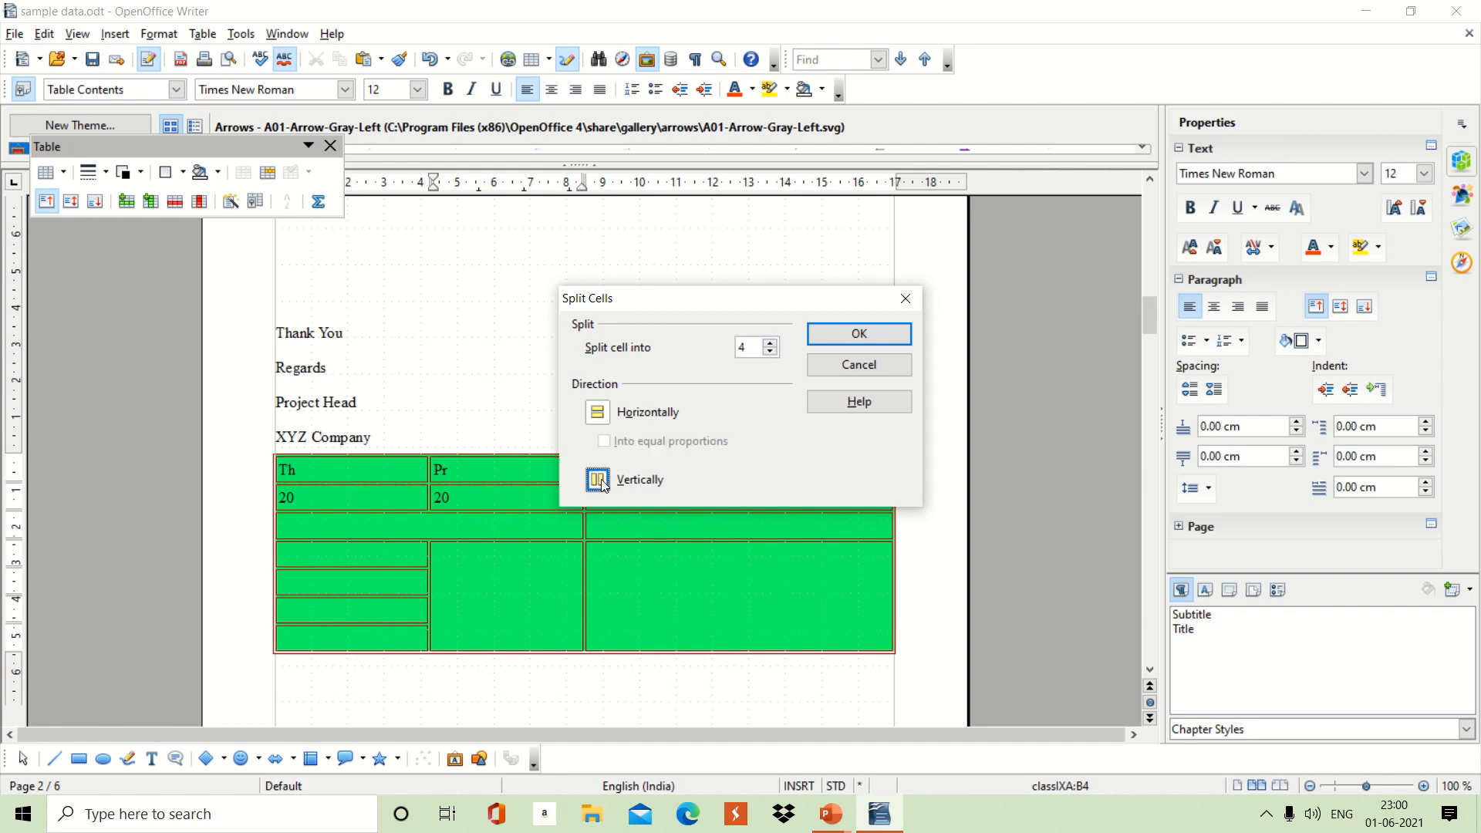
left_click(831, 345)
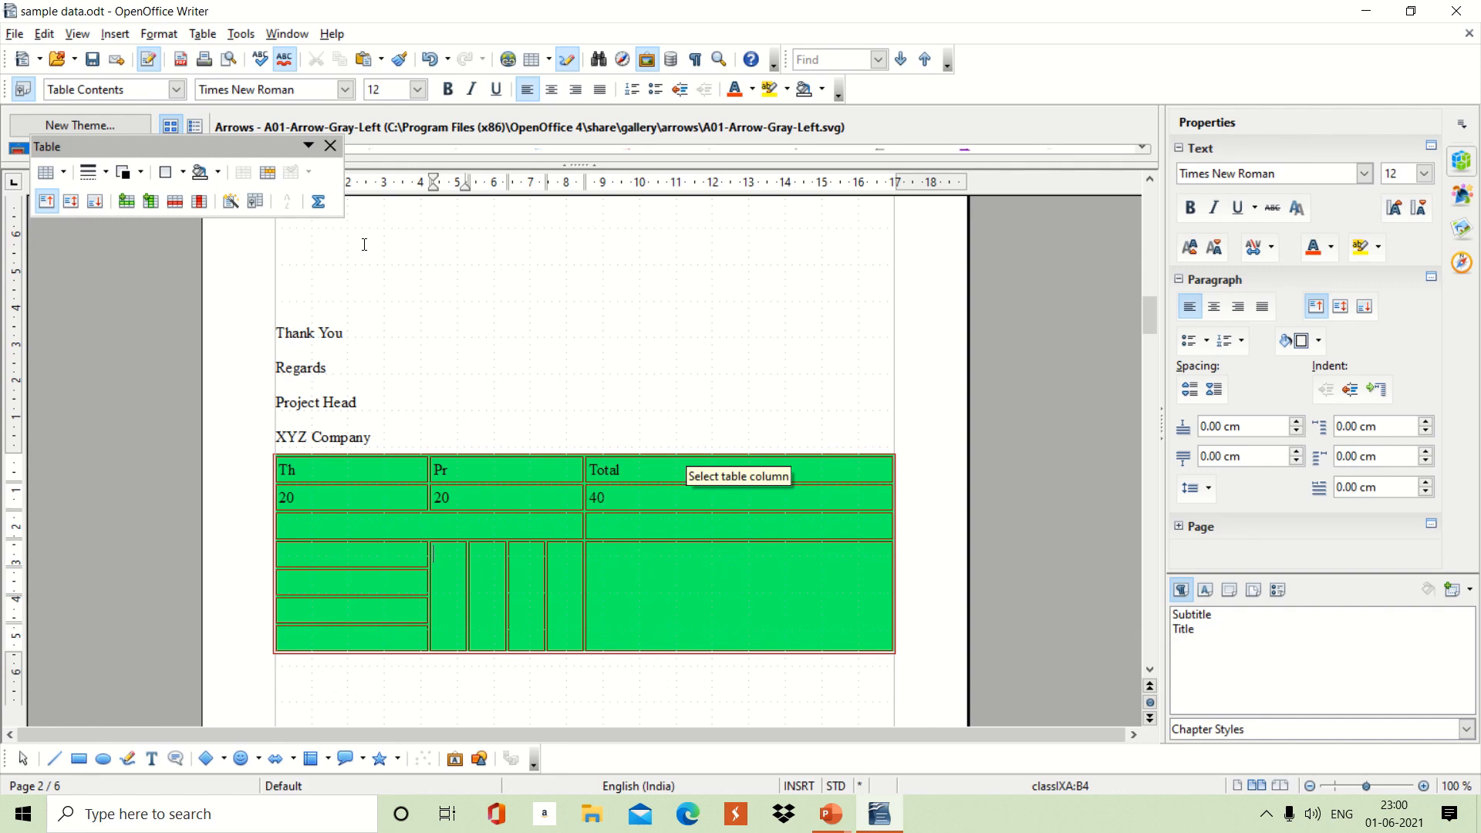
Preview AutoFormat table designs such as Lavender, Red, Black 2, Gray and Currency Gray without applying one, and minimize the document window
left_click(229, 201)
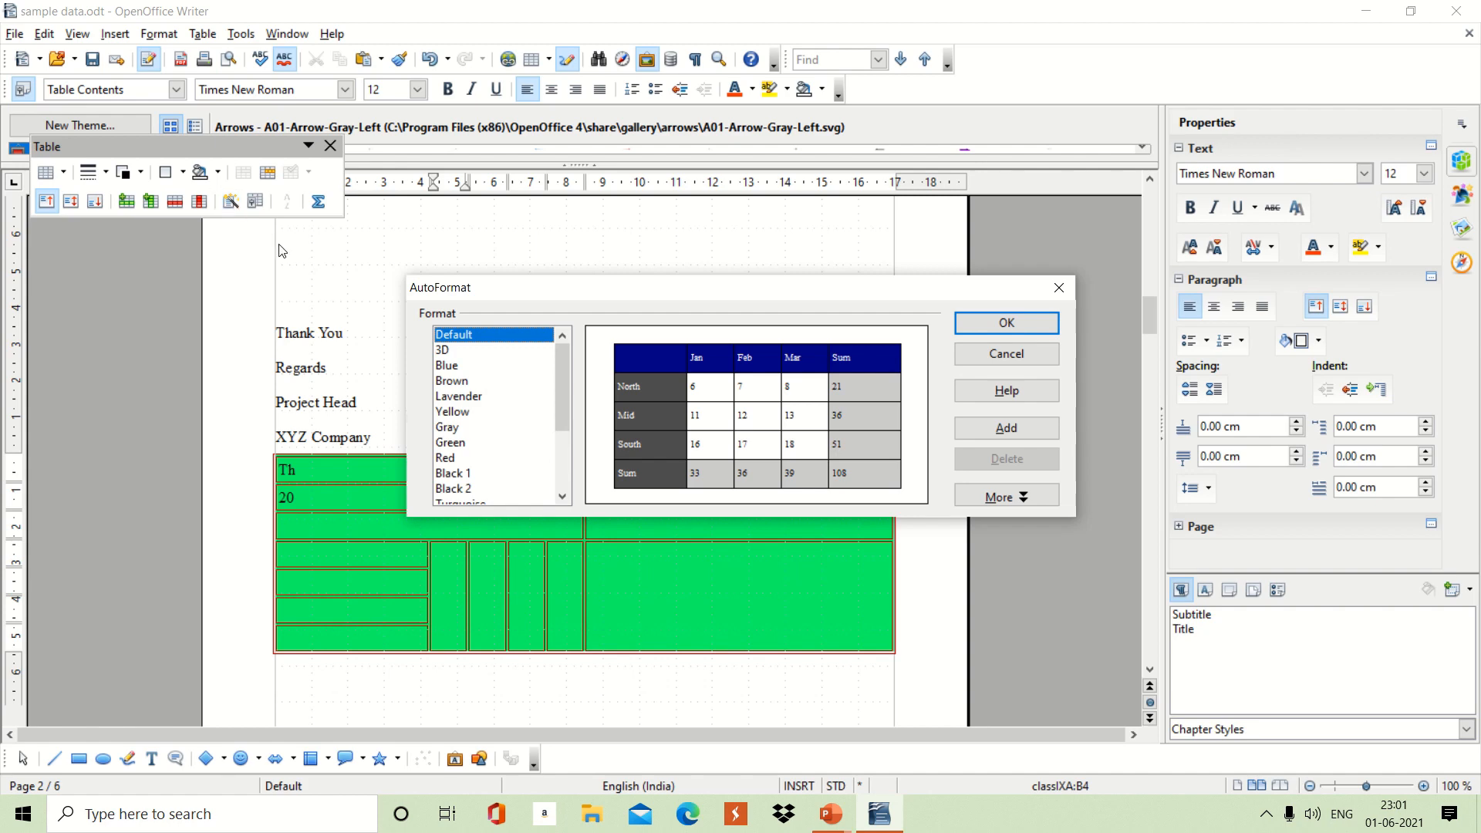
left_click(457, 398)
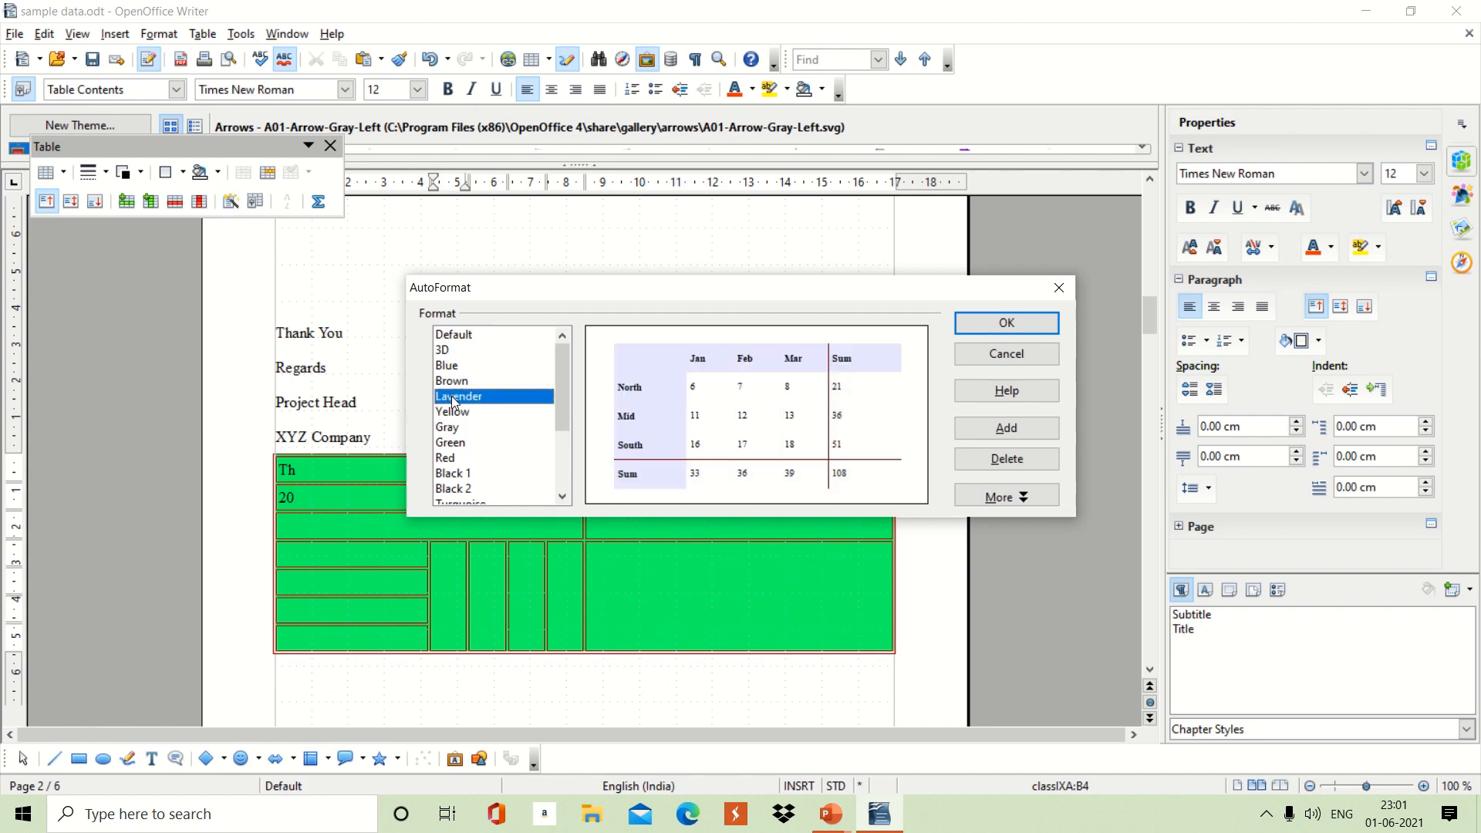
left_click(456, 426)
left_click(461, 459)
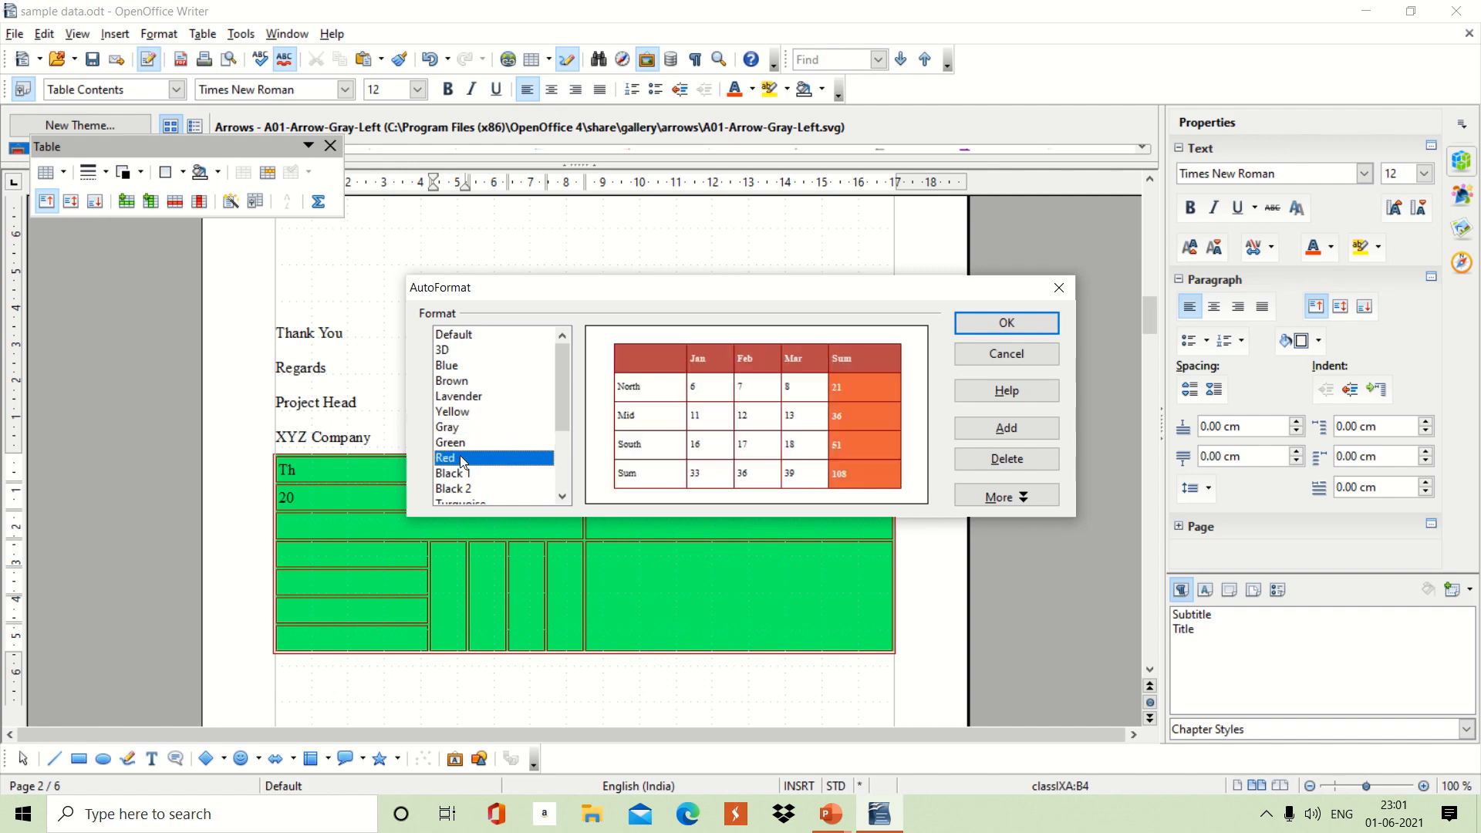
left_click(462, 385)
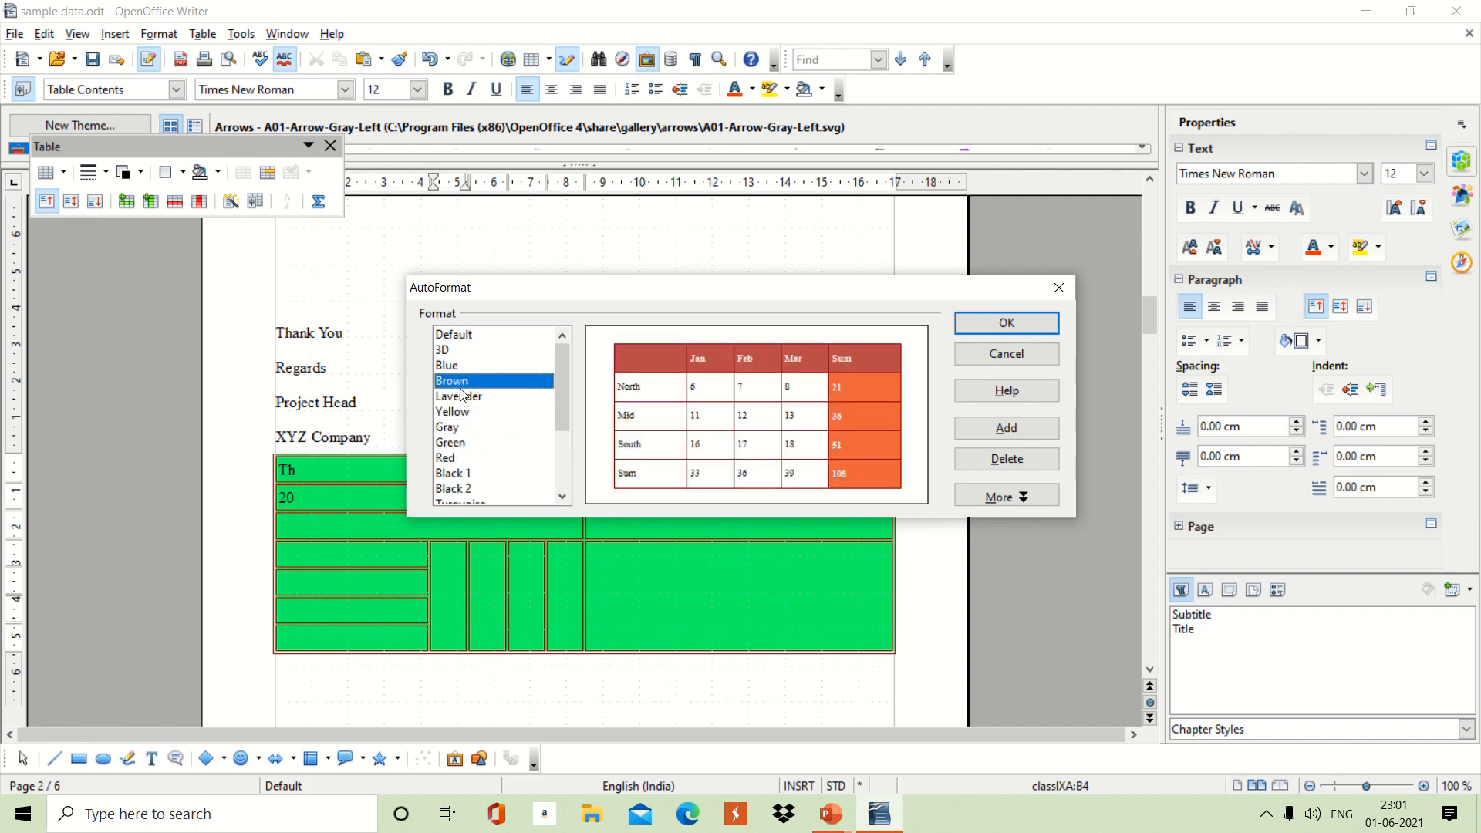
left_click(477, 489)
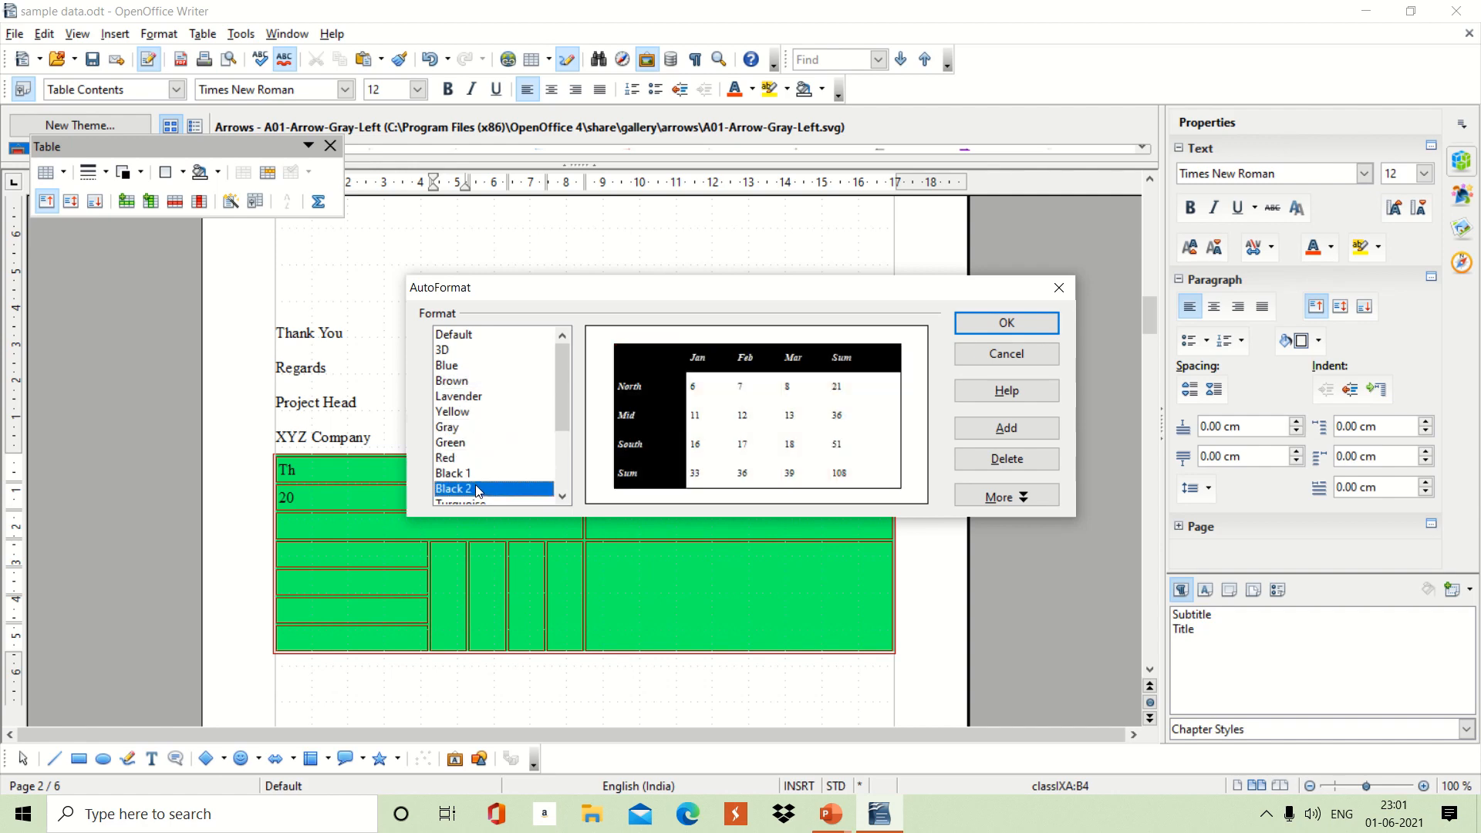
left_click(463, 428)
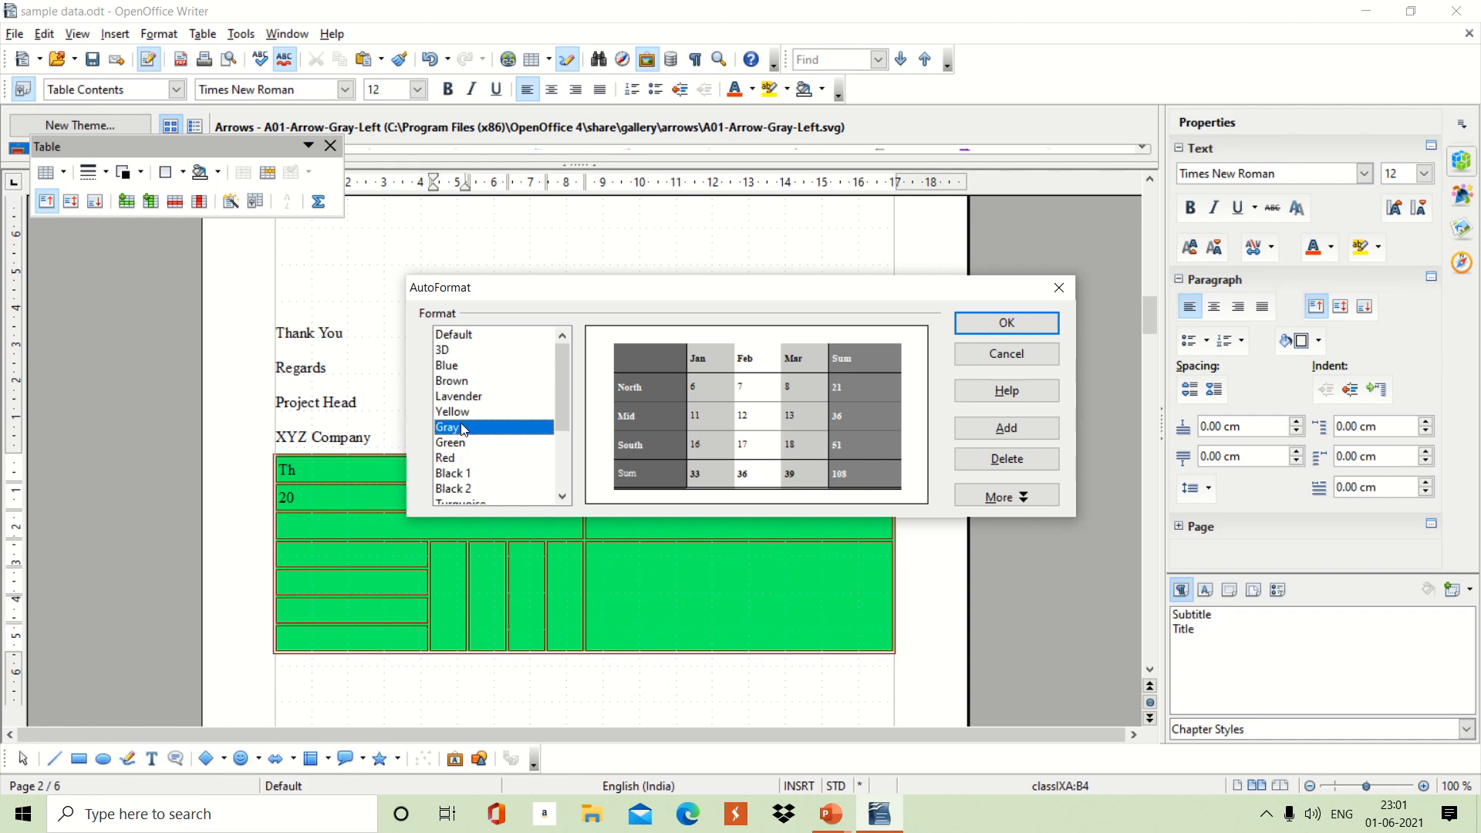
left_click(461, 459)
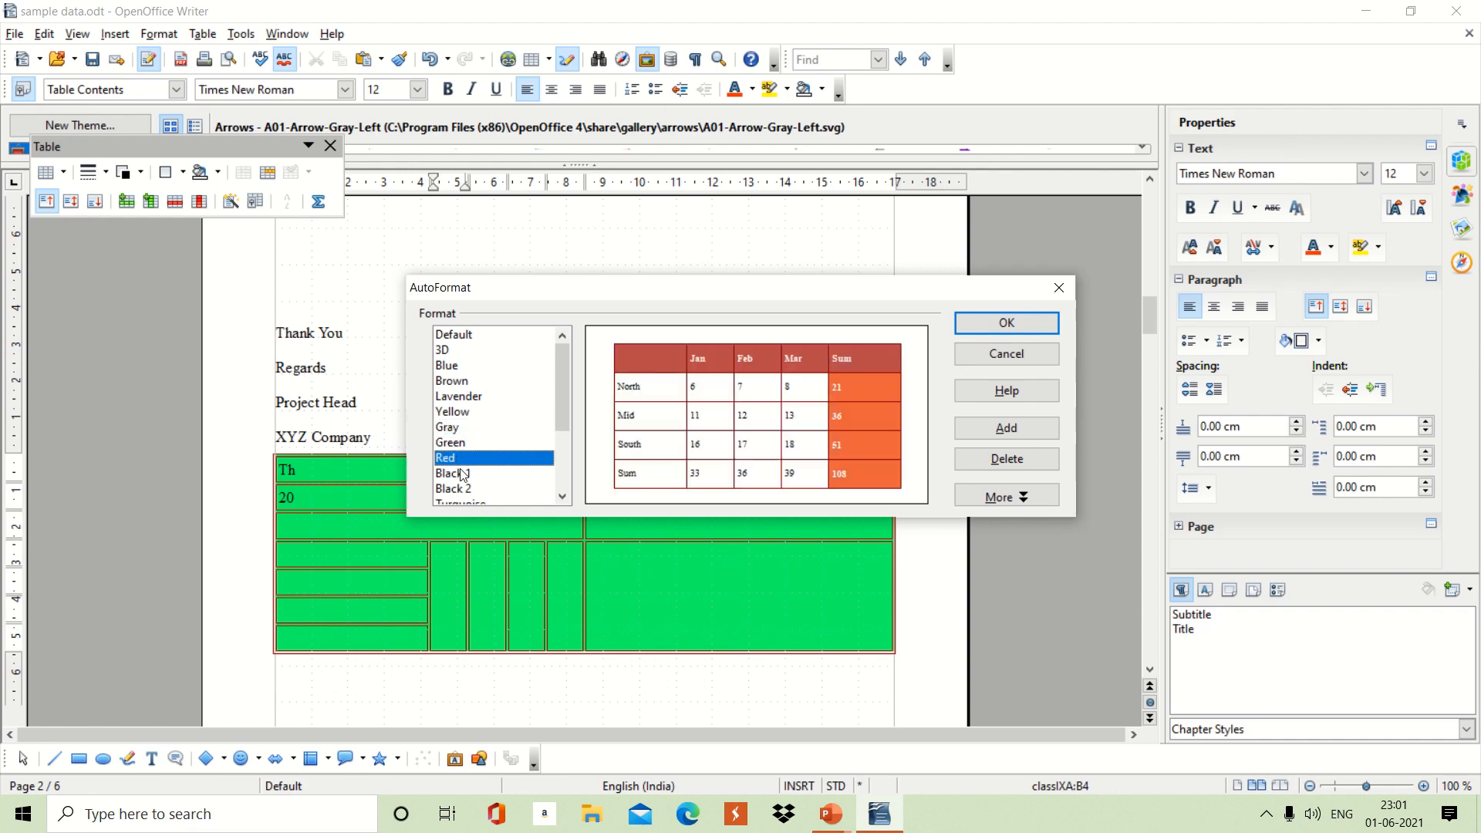
left_click(463, 473)
left_click(561, 473)
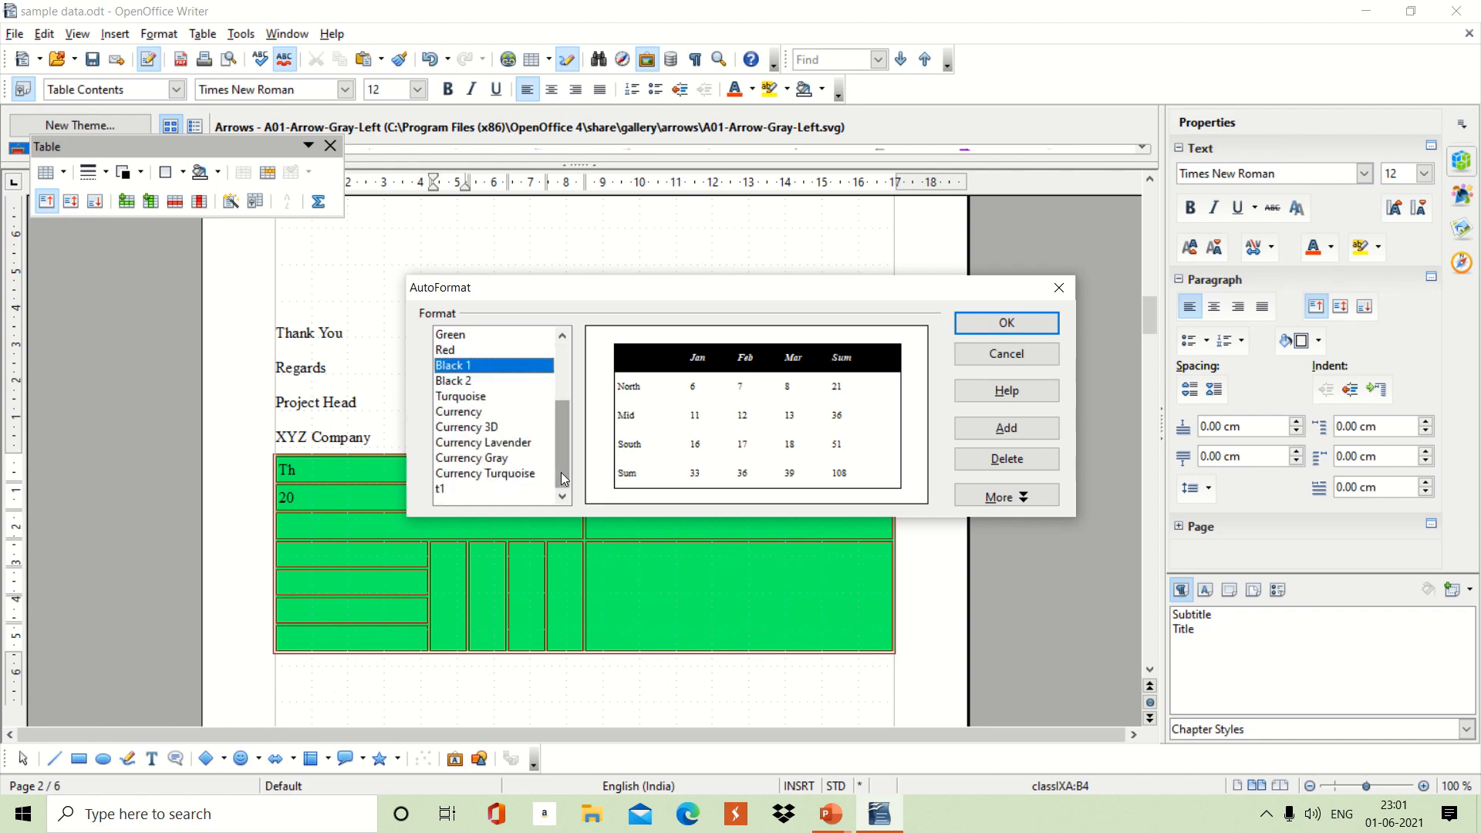
left_click(480, 460)
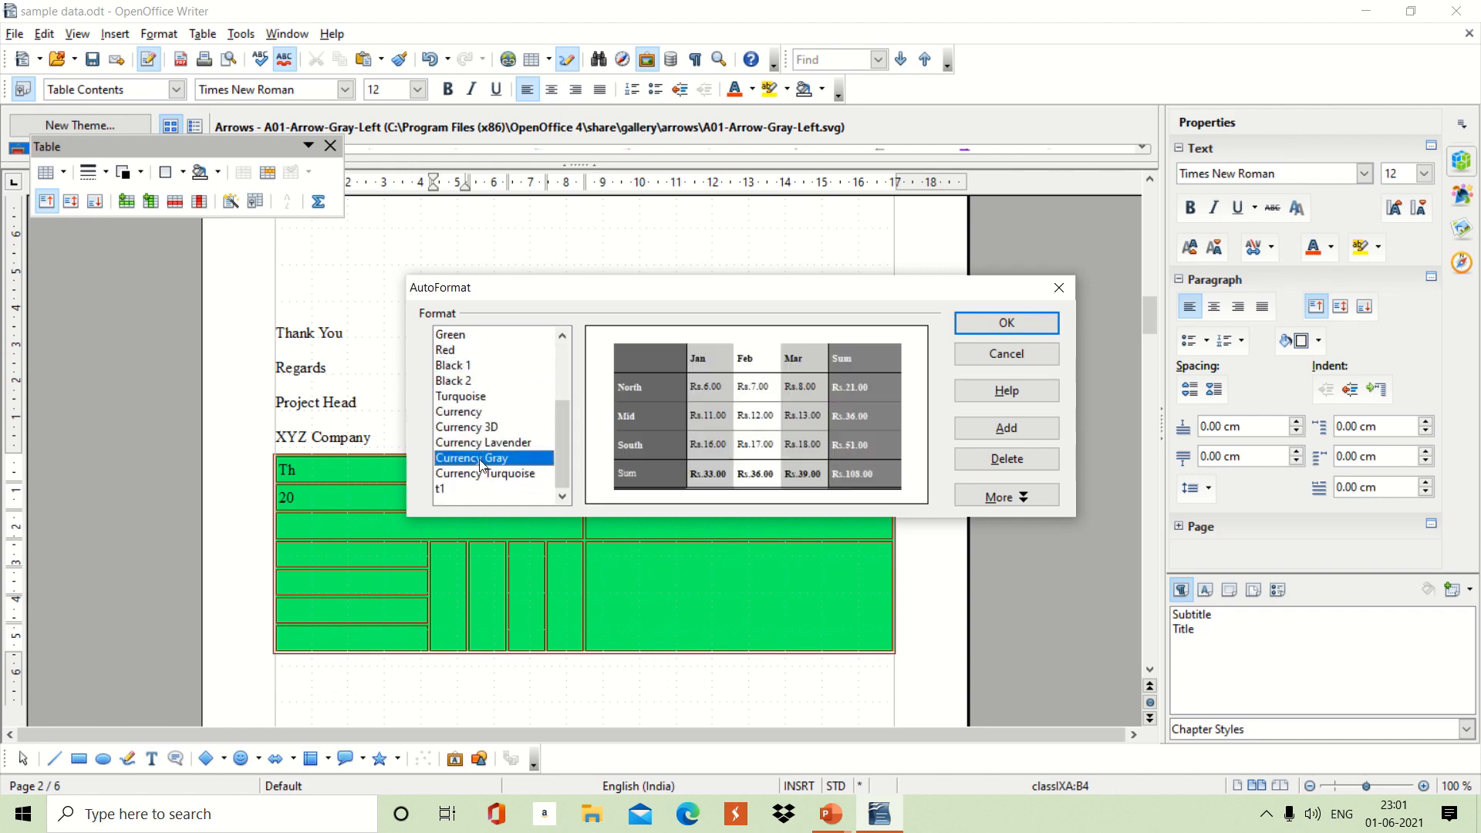
left_click(1061, 287)
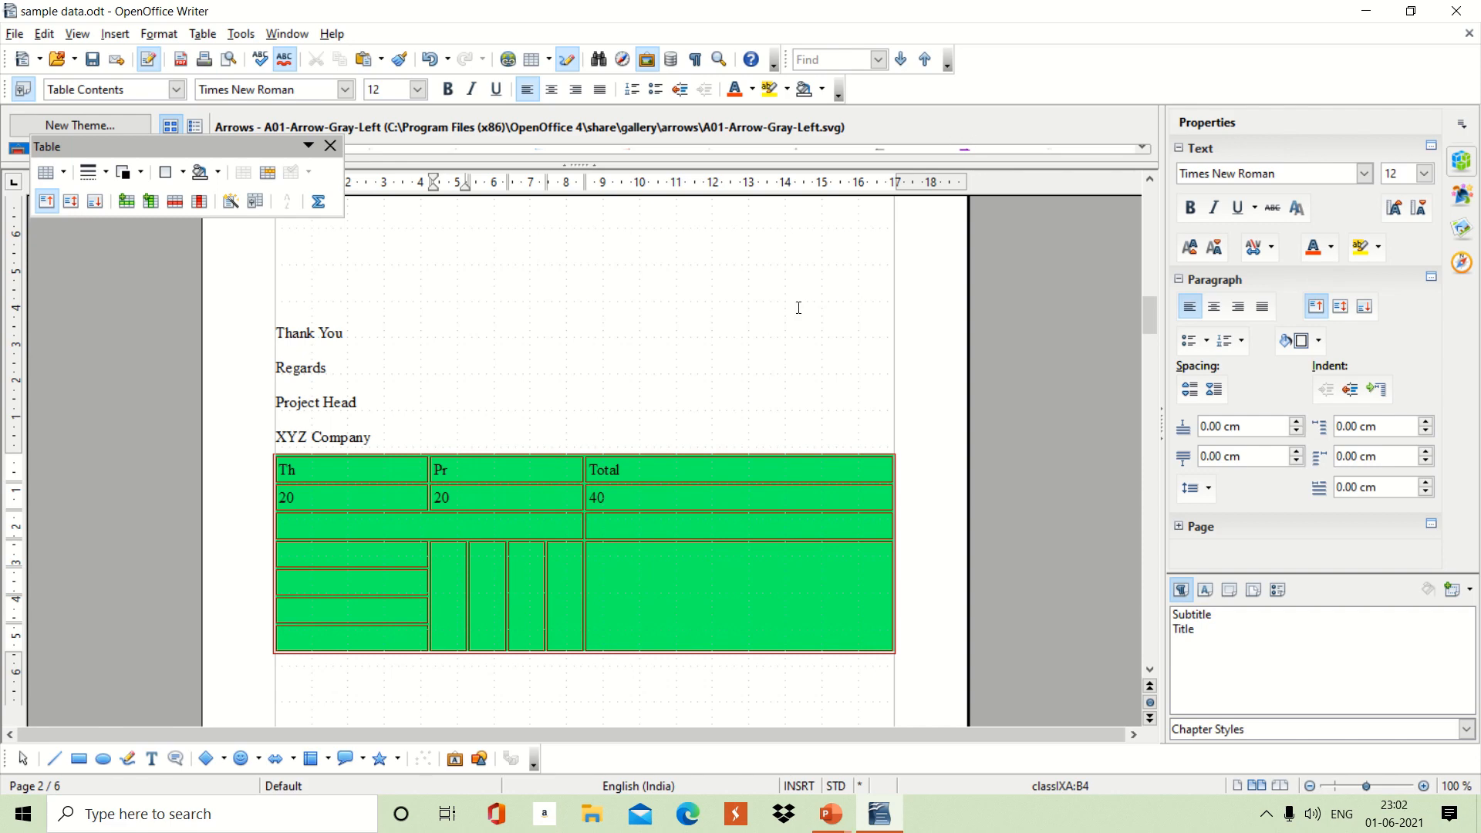
left_click(1365, 10)
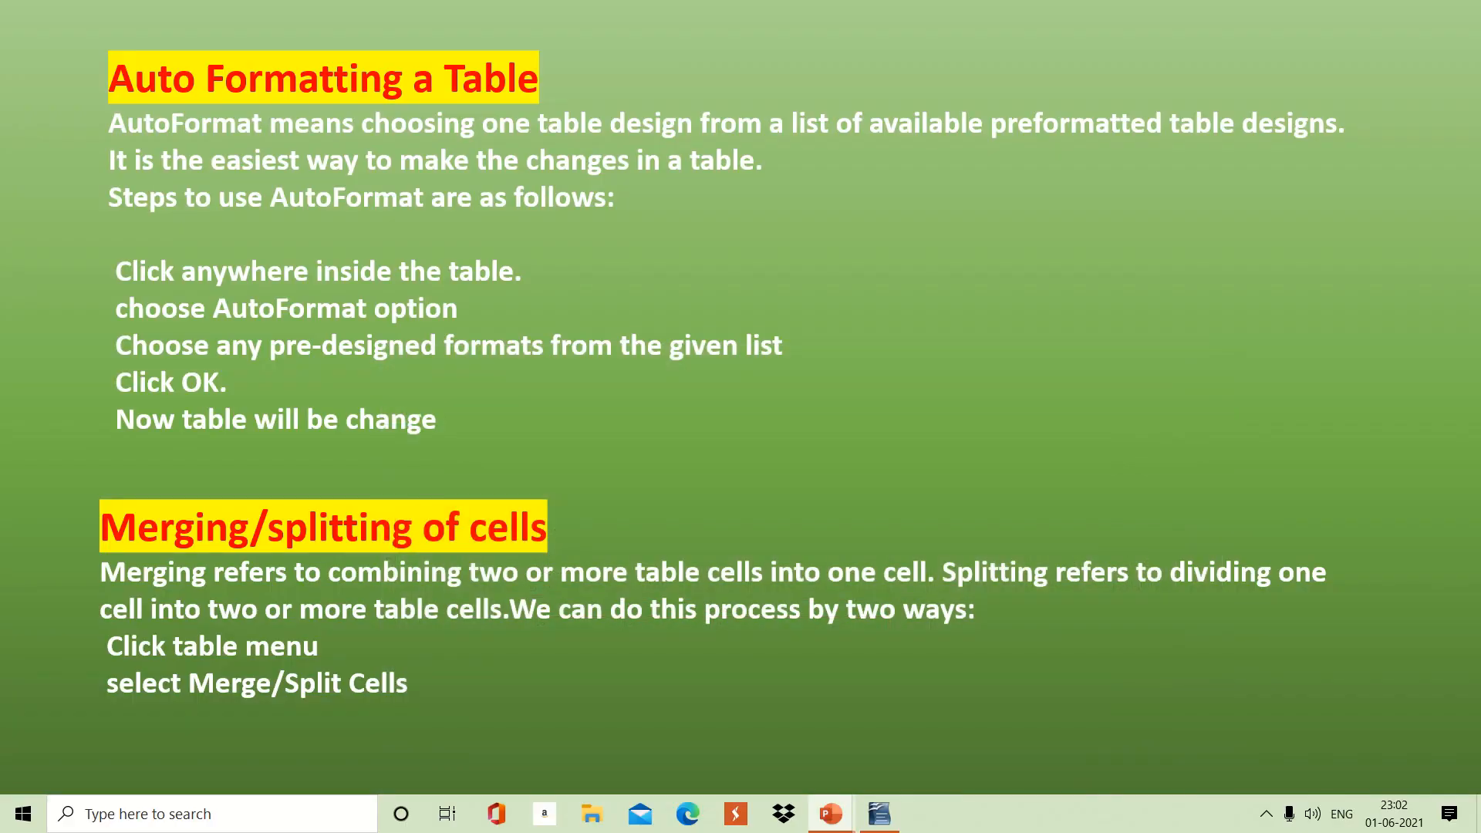